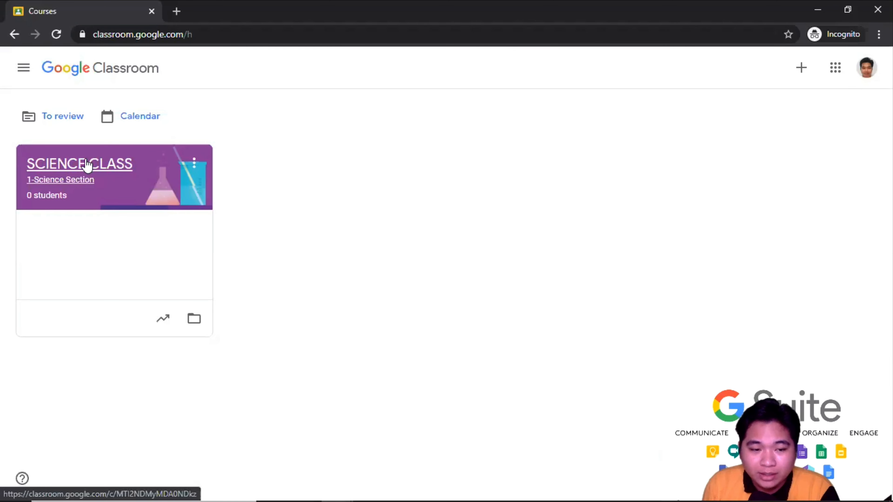
- Open SCIENCE CLASS and show its People page of teachers and students
{"action": "left_click", "coordinate": [87, 171]}
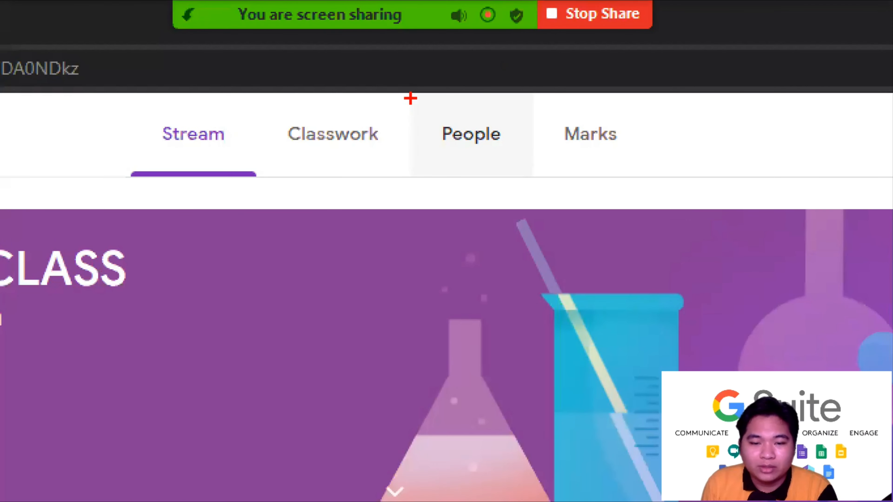
{"action": "mouse_move", "coordinate": [411, 100]}
{"action": "left_mouse_down"}
{"action": "mouse_move", "coordinate": [401, 172]}
{"action": "mouse_move", "coordinate": [522, 148]}
{"action": "left_mouse_up"}
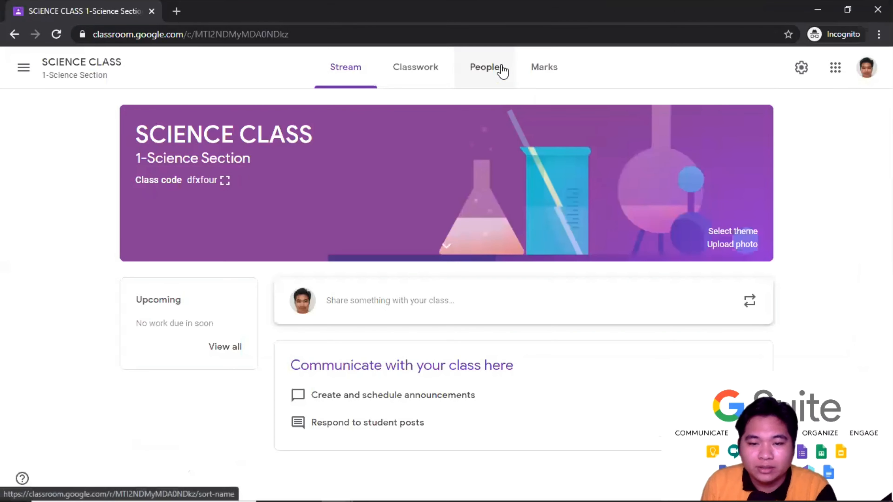
{"action": "left_click", "coordinate": [503, 70]}
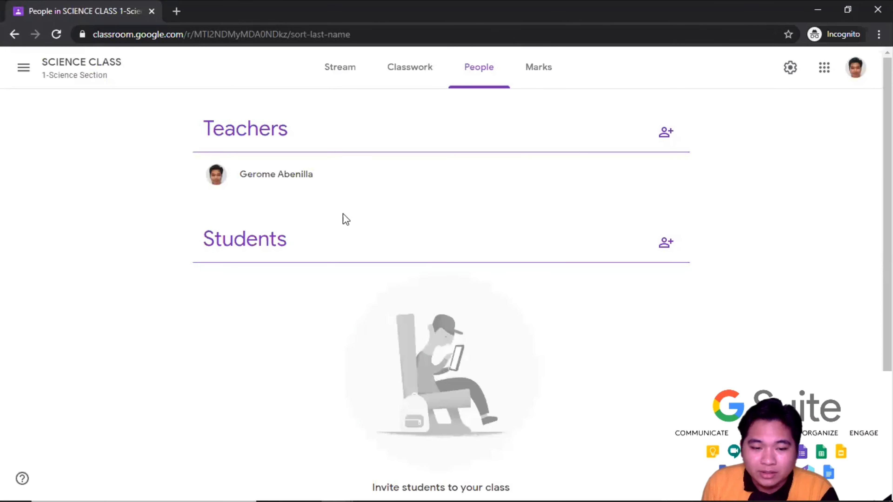
- Copy the class invite link, then search for the student's e-mail and send them an invitation
{"action": "left_click", "coordinate": [666, 251]}
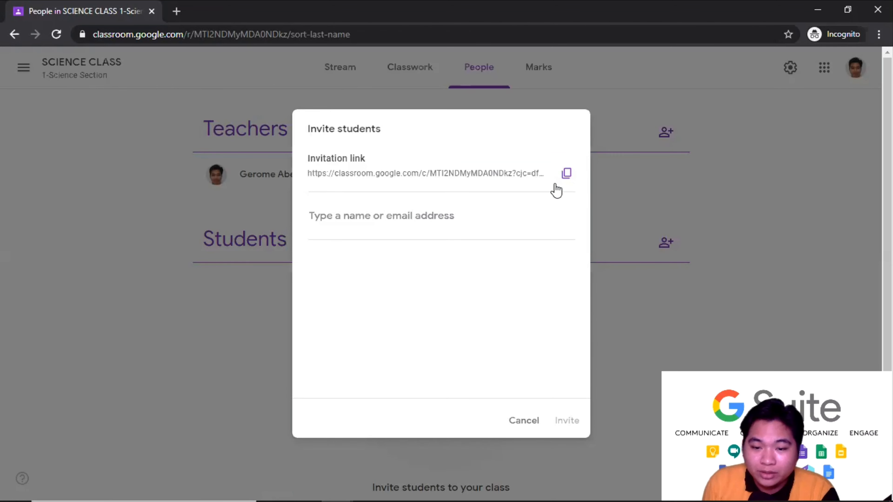
{"action": "left_click", "coordinate": [567, 174]}
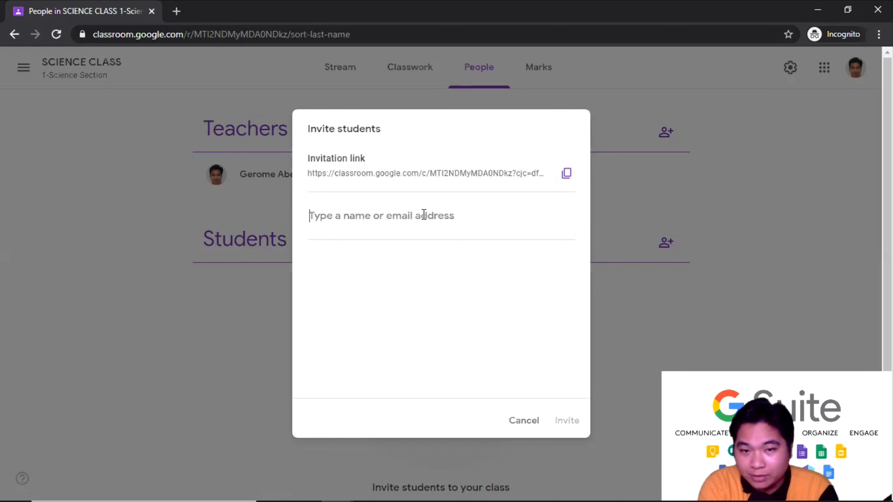
{"action": "type", "text": "gca"}
{"action": "key", "text": "BackSpace"}
{"action": "key", "text": "BackSpace"}
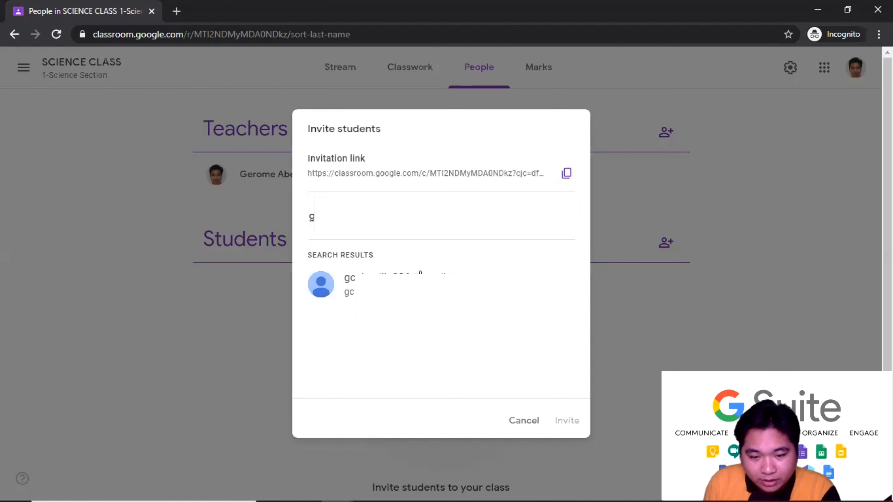
{"action": "left_click", "coordinate": [420, 271]}
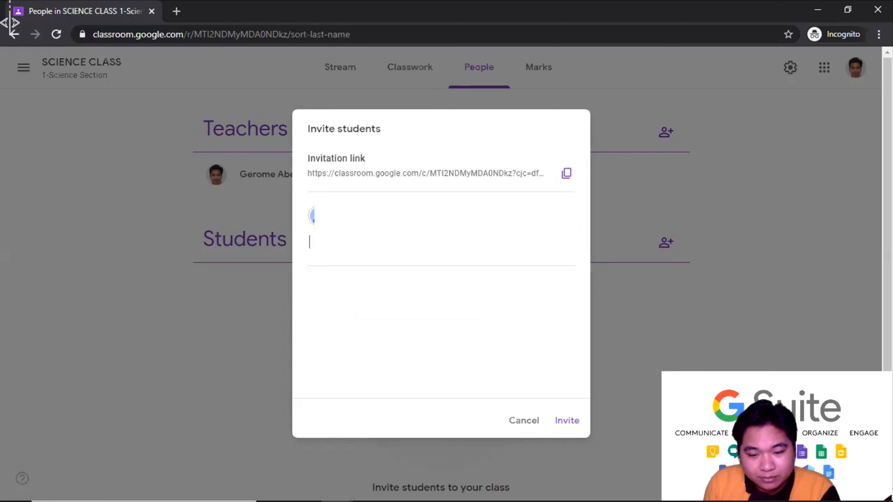
{"action": "left_click", "coordinate": [561, 424]}
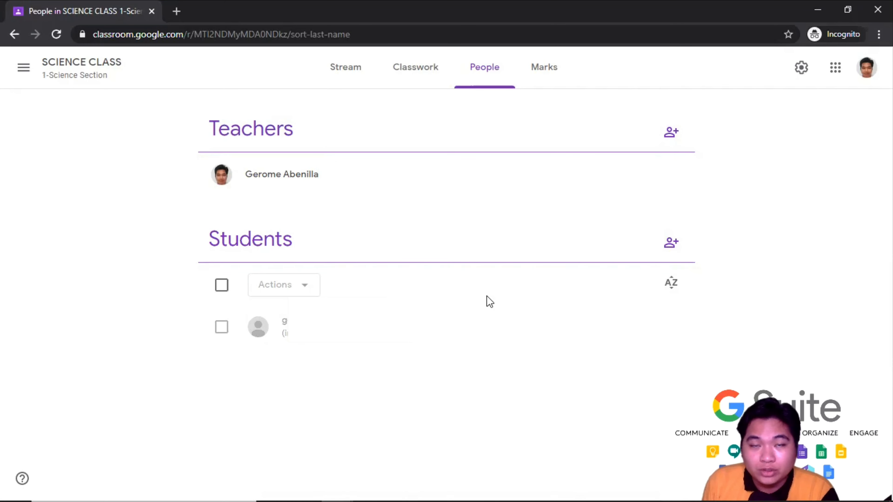
- Show the class code on the SCIENCE CLASS Stream, then switch to the student's Chrome window
{"action": "left_click", "coordinate": [354, 77]}
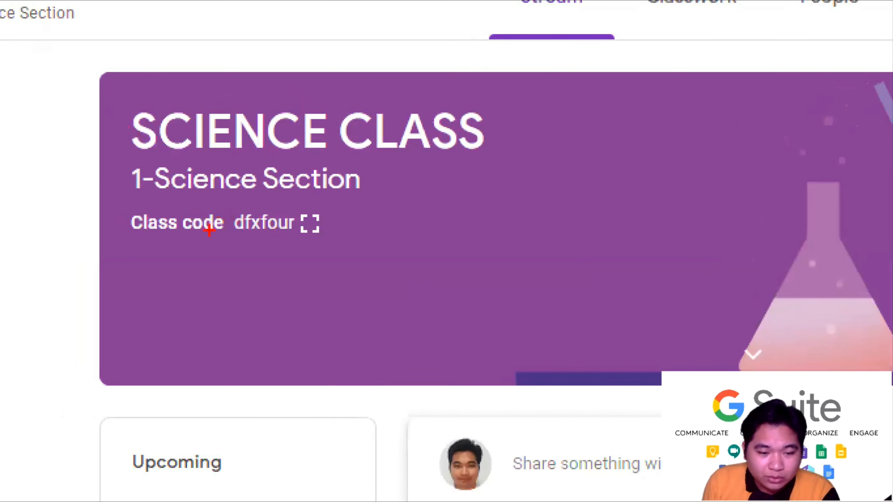
{"action": "mouse_move", "coordinate": [229, 200]}
{"action": "left_mouse_down"}
{"action": "mouse_move", "coordinate": [230, 240]}
{"action": "mouse_move", "coordinate": [326, 251]}
{"action": "left_mouse_up"}
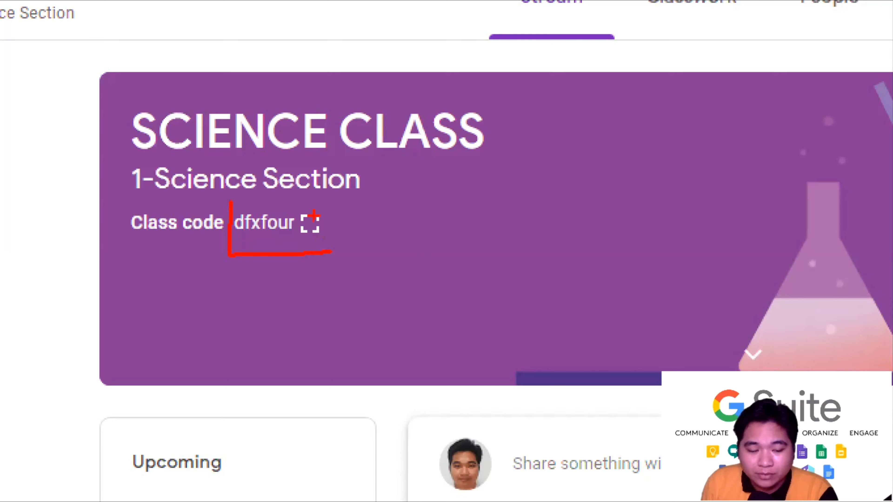
{"action": "key", "text": "Escape"}
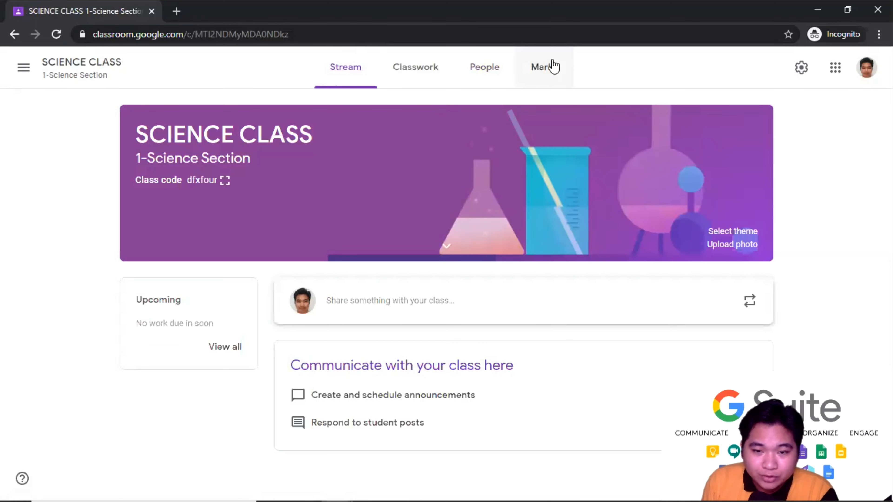
{"action": "key", "text": "alt+Tab"}
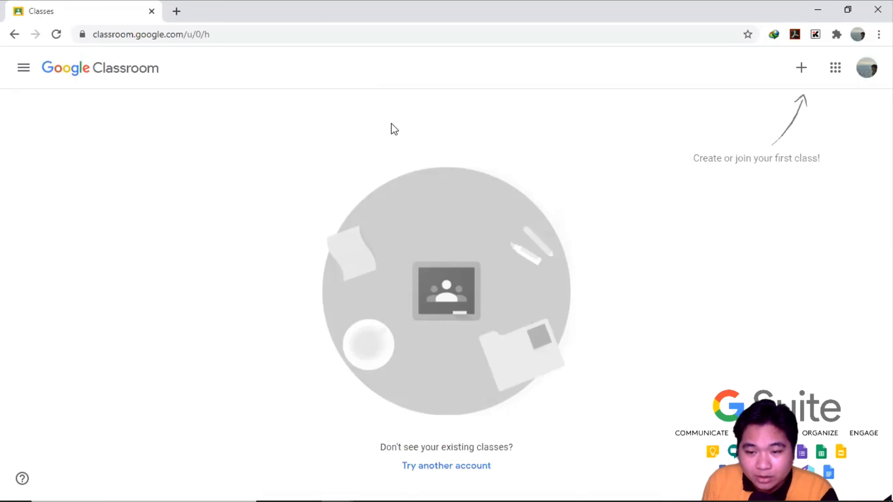
- Open Join class in the student window and snap both windows side by side
{"action": "left_click", "coordinate": [799, 74]}
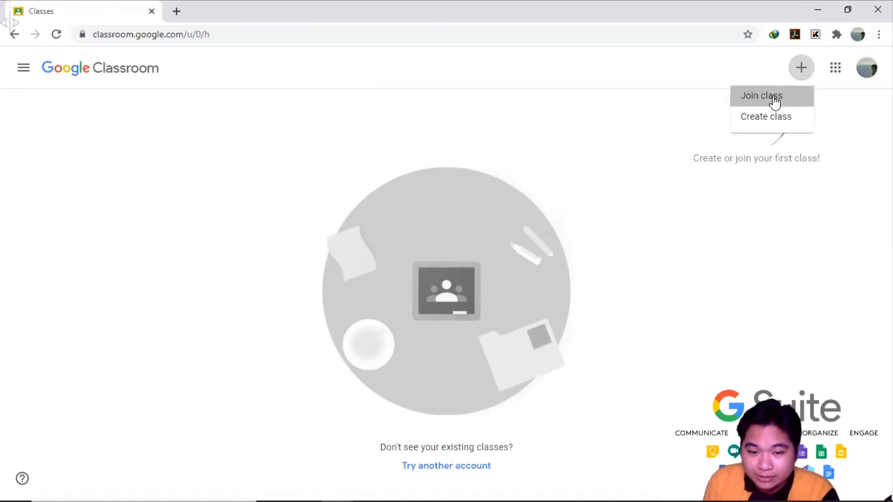
{"action": "left_click", "coordinate": [774, 102]}
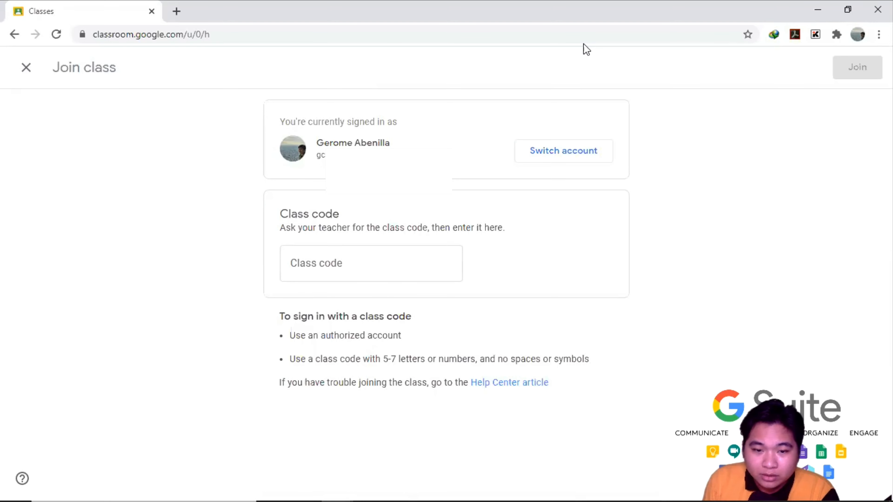
{"action": "key", "text": "super+Right"}
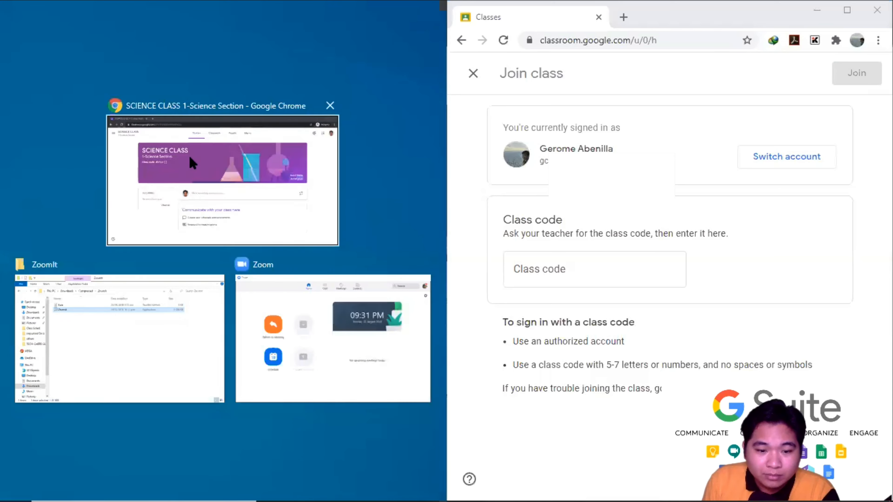
{"action": "left_click", "coordinate": [189, 155]}
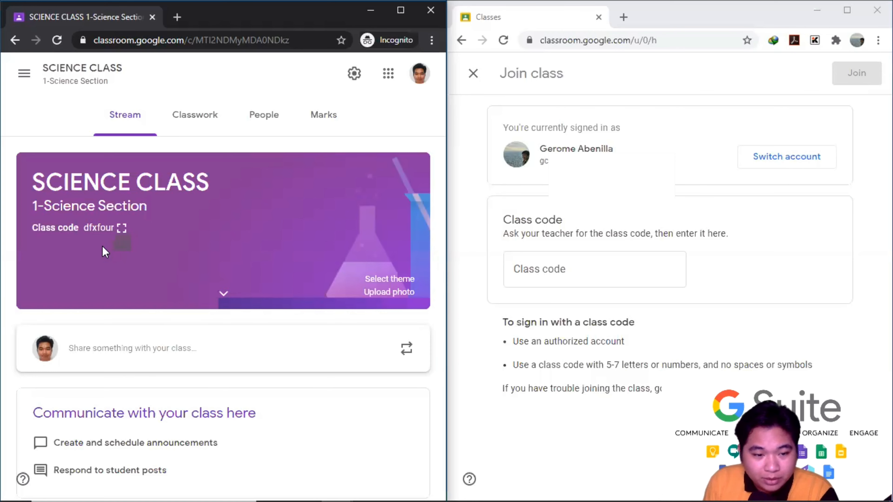
- Enter the SCIENCE CLASS class code and join as the student
{"action": "left_click", "coordinate": [546, 272]}
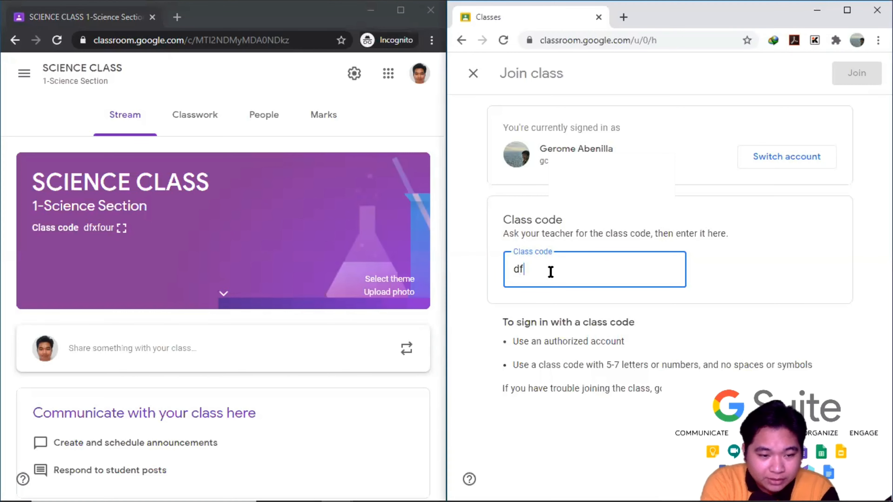
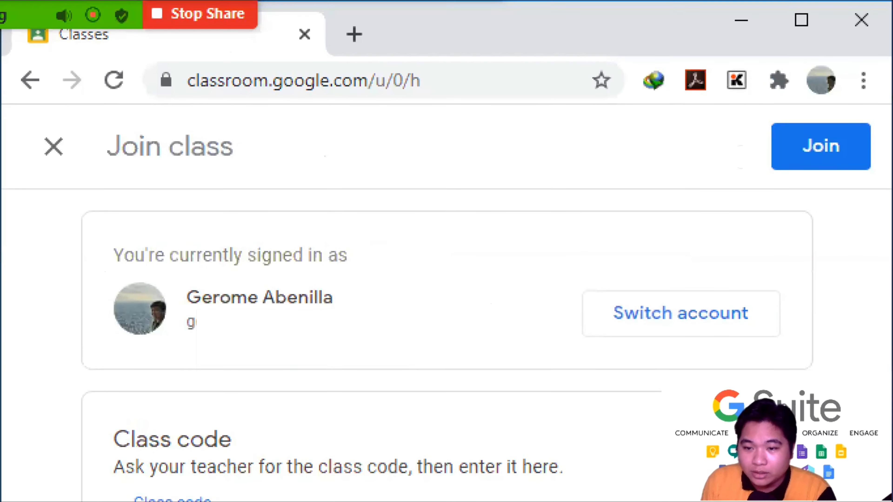
{"action": "mouse_move", "coordinate": [759, 102]}
{"action": "left_mouse_down"}
{"action": "mouse_move", "coordinate": [759, 190]}
{"action": "mouse_move", "coordinate": [873, 199]}
{"action": "left_mouse_up"}
{"action": "left_click", "coordinate": [815, 155]}
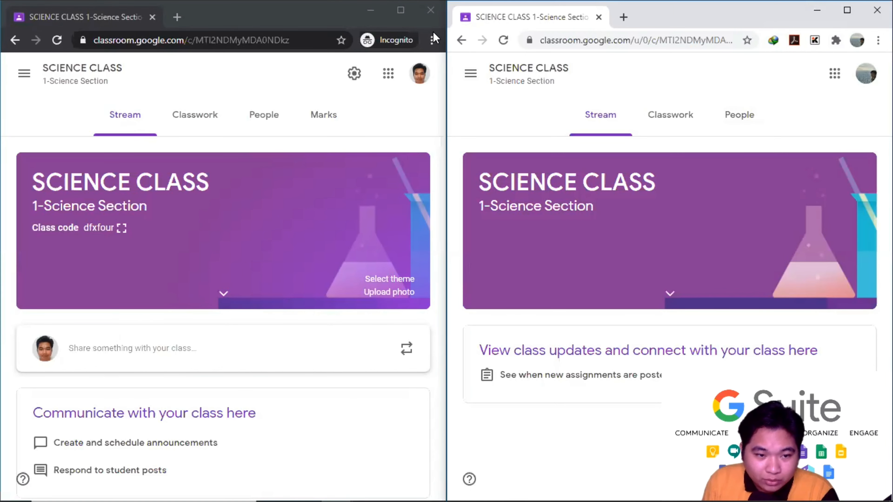
- In the teacher window, confirm the student is listed, then review Classwork's Topic 1, Topic 2 and Create menu
{"action": "left_click", "coordinate": [55, 112]}
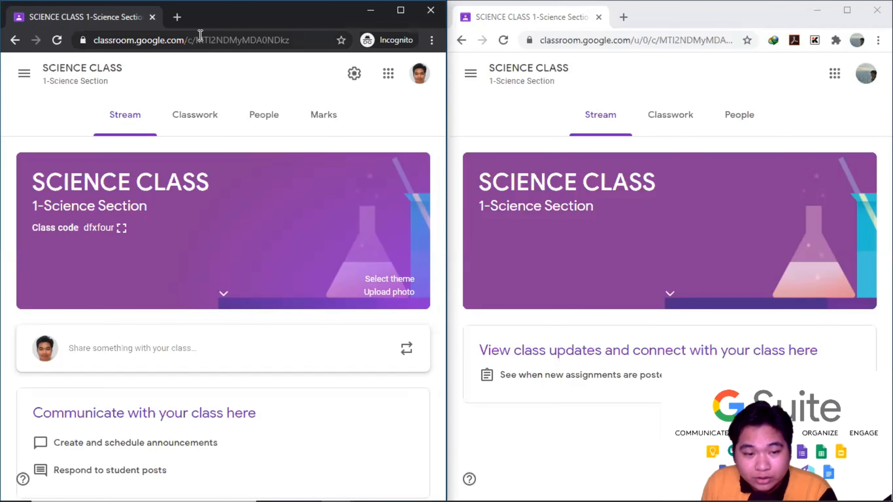
{"action": "left_click", "coordinate": [252, 116]}
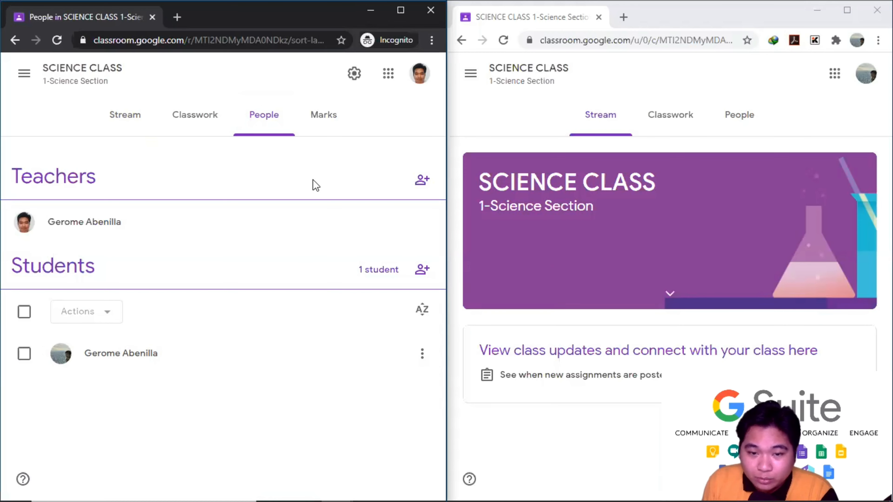
{"action": "left_click", "coordinate": [189, 122]}
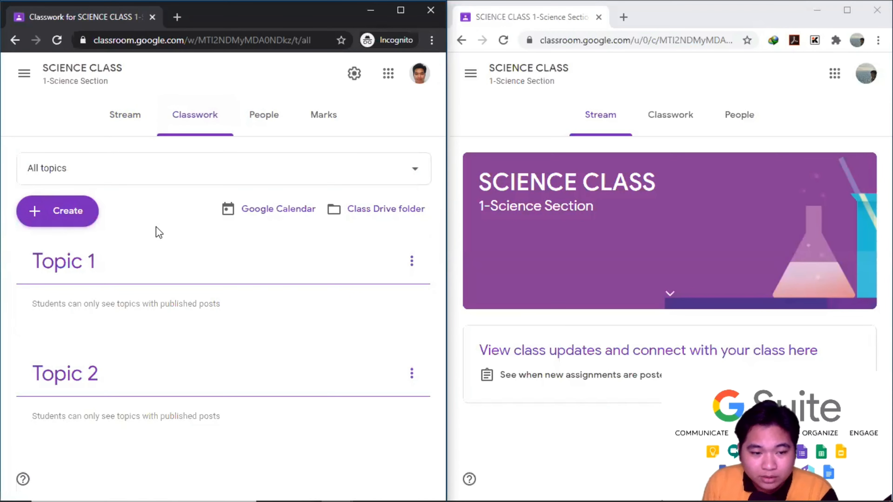
{"action": "left_click", "coordinate": [55, 215]}
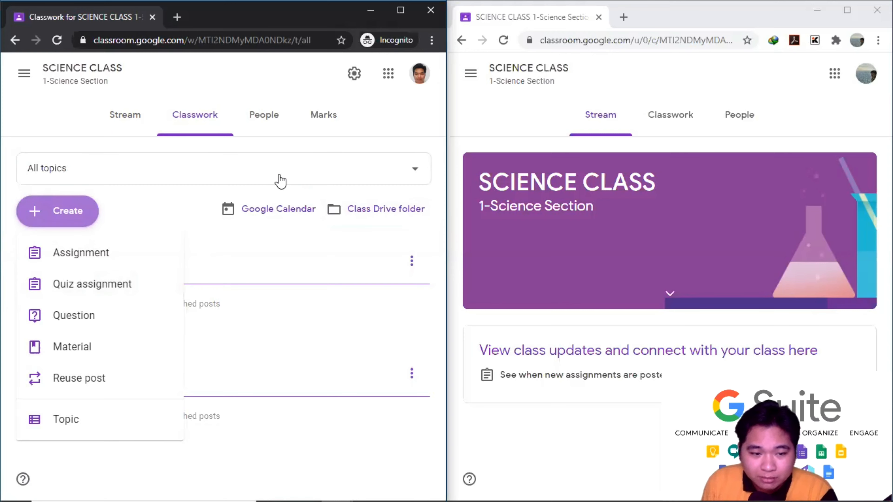
{"action": "left_click", "coordinate": [213, 241]}
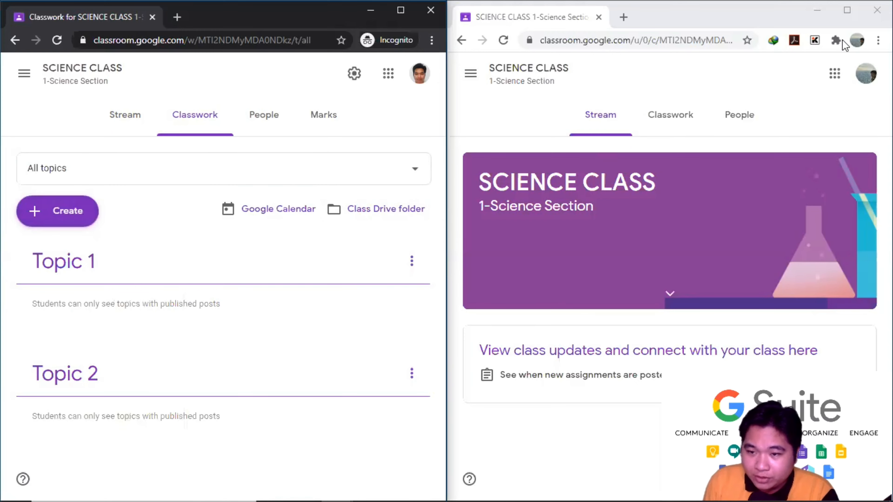
- Check the student's empty Classwork page, then bring the teacher's class window forward
{"action": "left_click", "coordinate": [851, 16]}
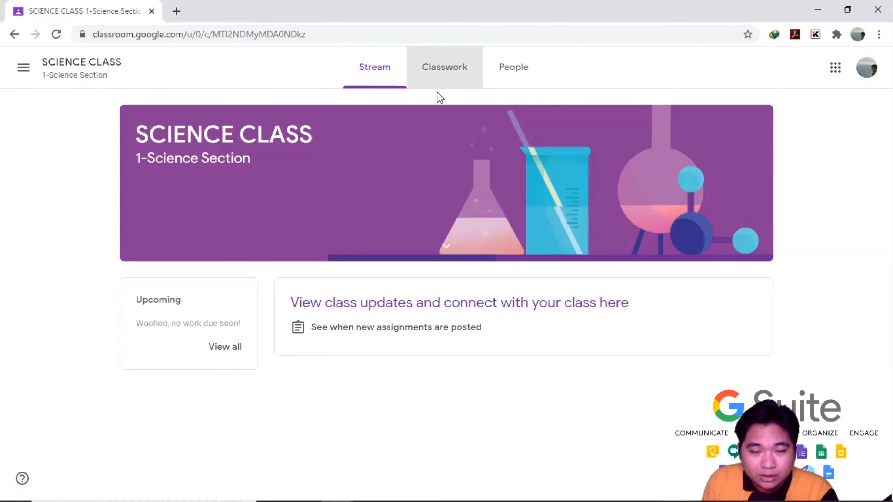
{"action": "left_click", "coordinate": [451, 70]}
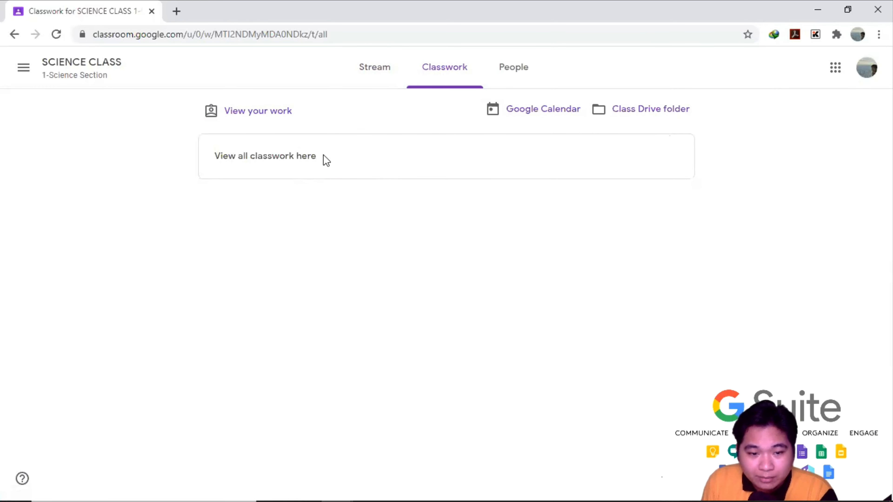
{"action": "left_click", "coordinate": [373, 72]}
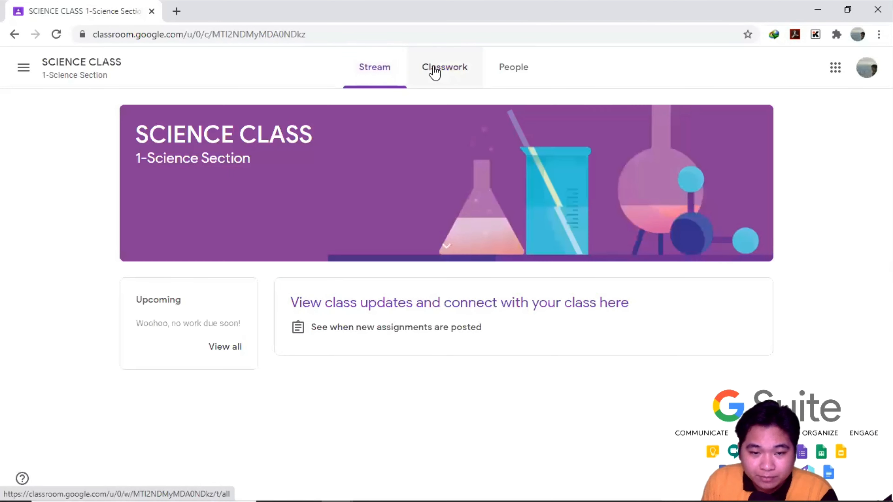
{"action": "left_click", "coordinate": [451, 72]}
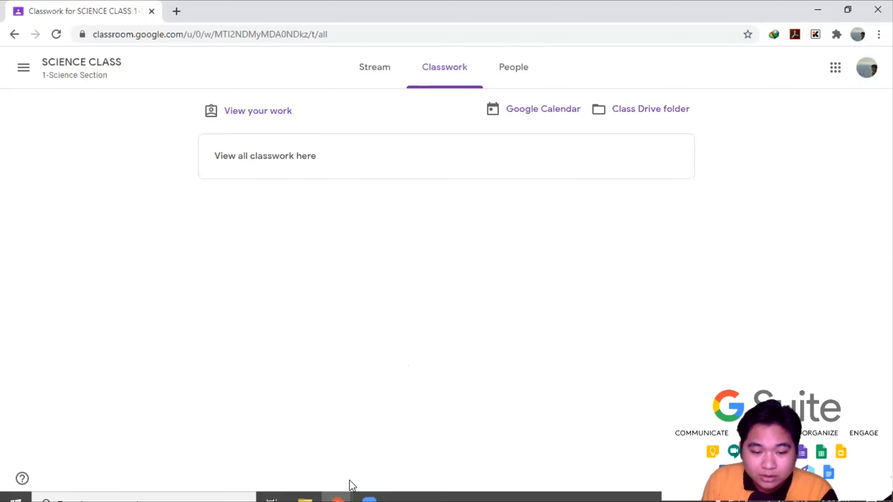
{"action": "left_click", "coordinate": [335, 488]}
{"action": "left_click", "coordinate": [274, 435]}
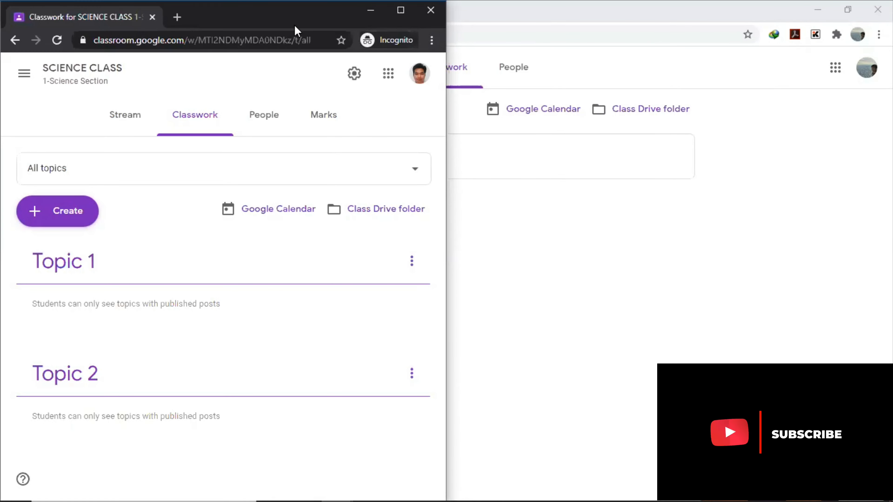
- Maximize the teacher's window and start a new Material post, cancelling the Add topic dialog
{"action": "left_click_drag", "start_coordinate": [392, 26], "coordinate": [424, 55]}
{"action": "left_click", "coordinate": [437, 41]}
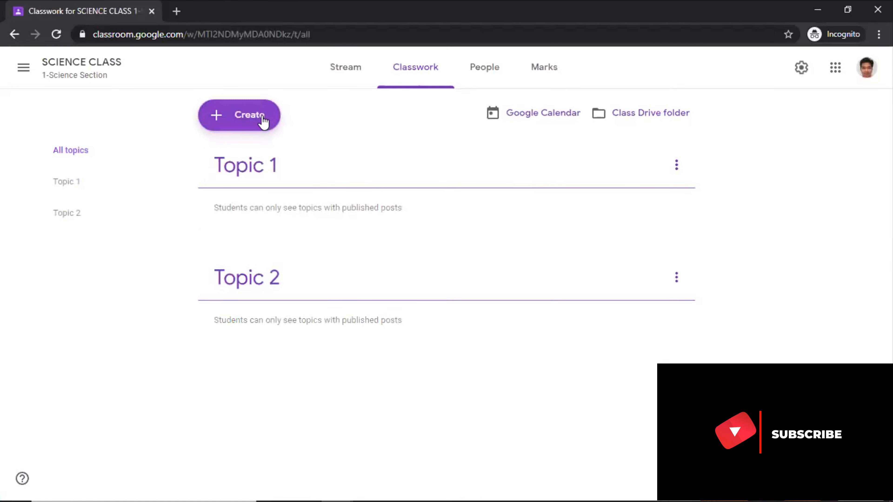
{"action": "left_click", "coordinate": [248, 119]}
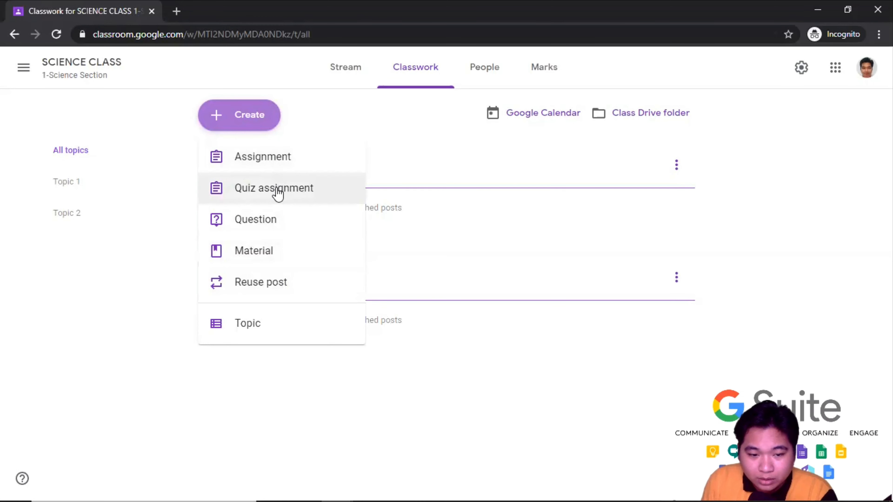
{"action": "left_click", "coordinate": [263, 325]}
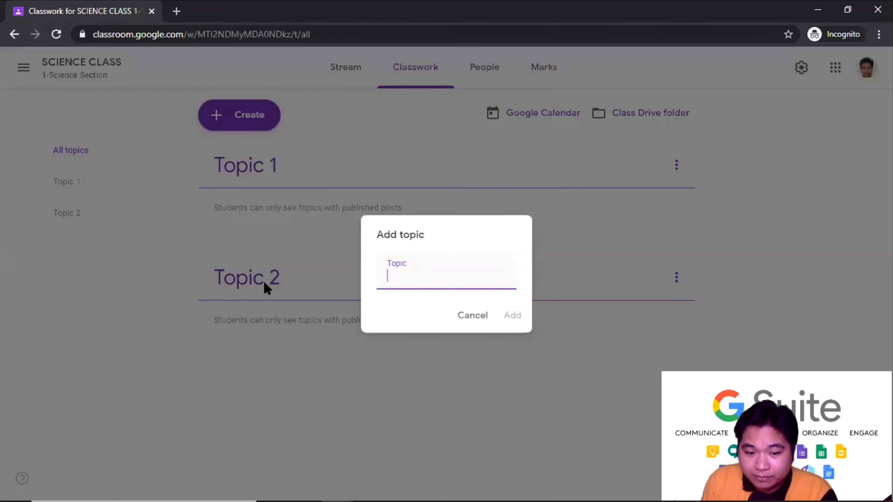
{"action": "left_click", "coordinate": [465, 318]}
{"action": "left_click", "coordinate": [253, 117]}
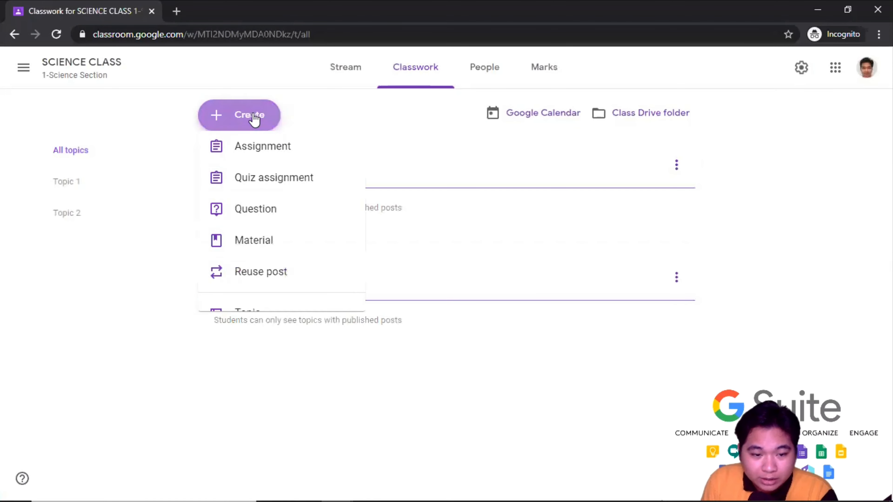
{"action": "left_click", "coordinate": [260, 259]}
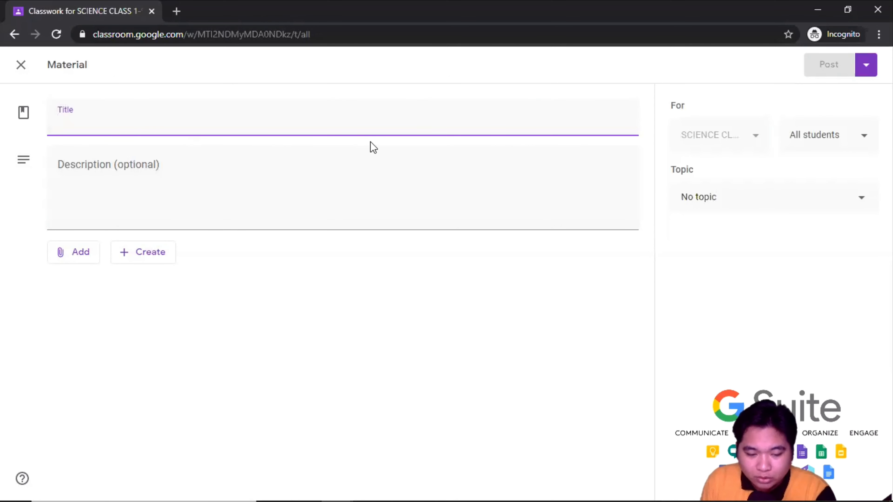
- Title the material 'Atom' with the description 'Smallest part of matter'
{"action": "type", "text": "Atom"}
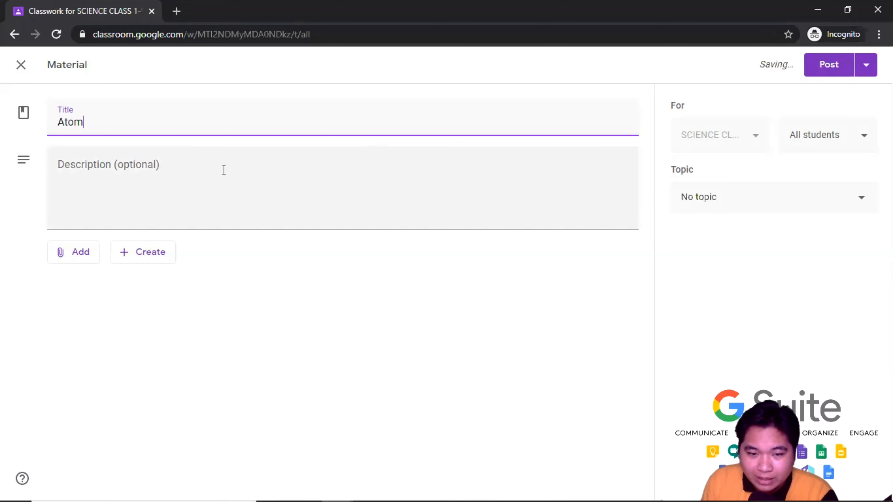
{"action": "left_click", "coordinate": [246, 165]}
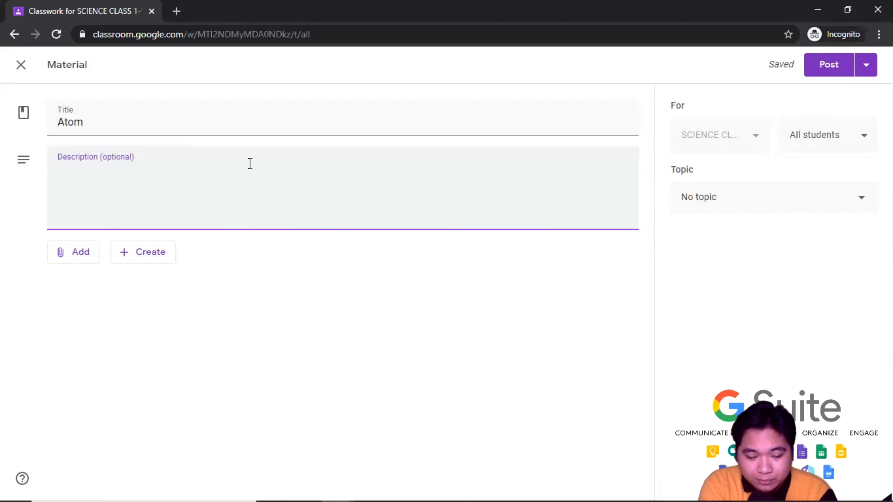
{"action": "type", "text": "Smallest part"}
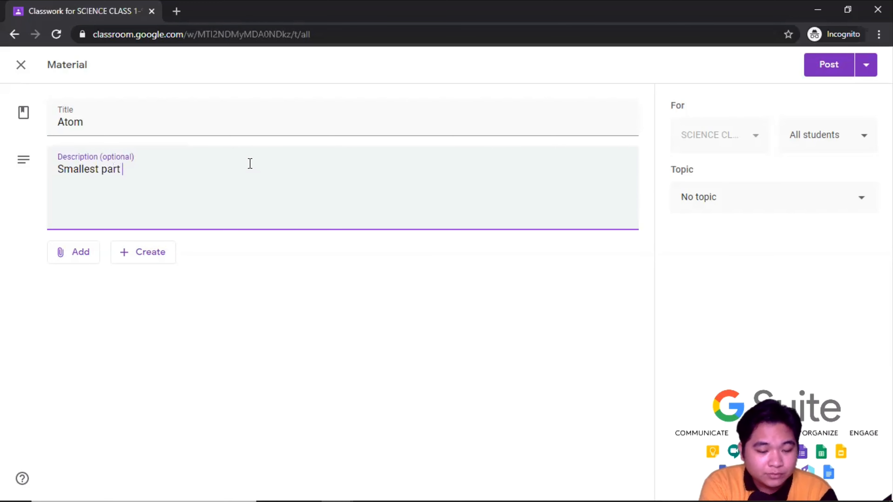
{"action": "type", "text": "ma"}
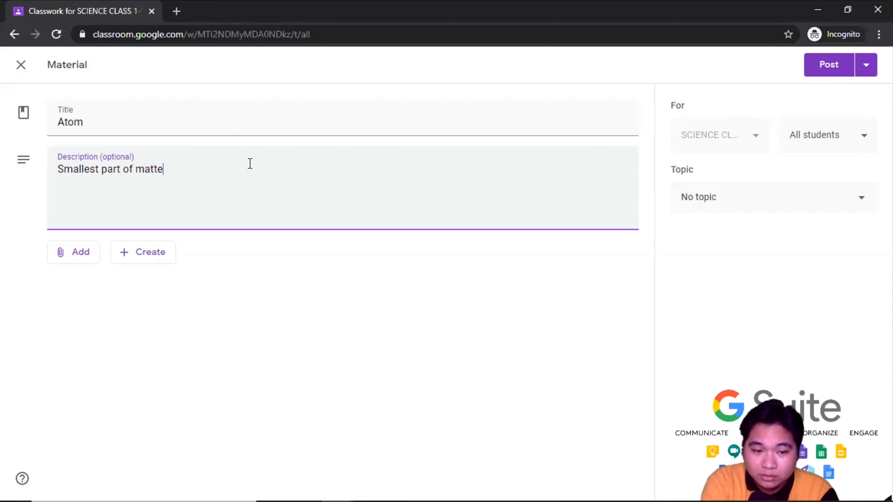
{"action": "type", "text": "tte"}
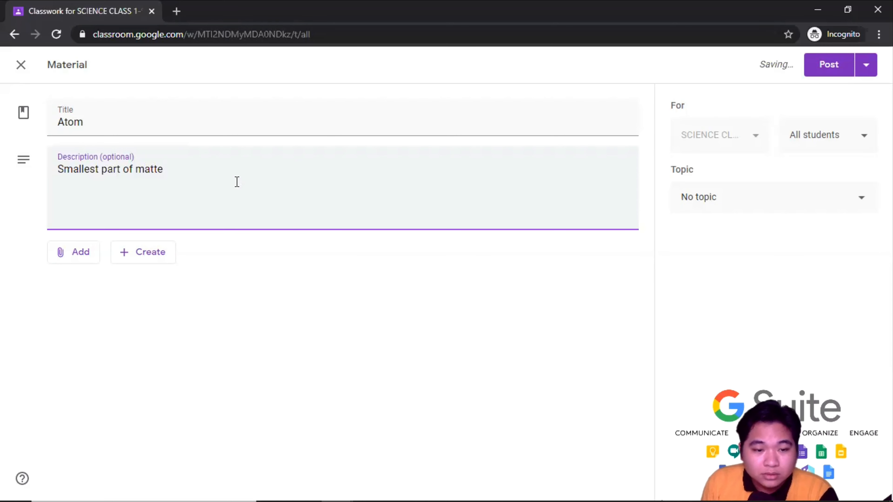
{"action": "type", "text": "r"}
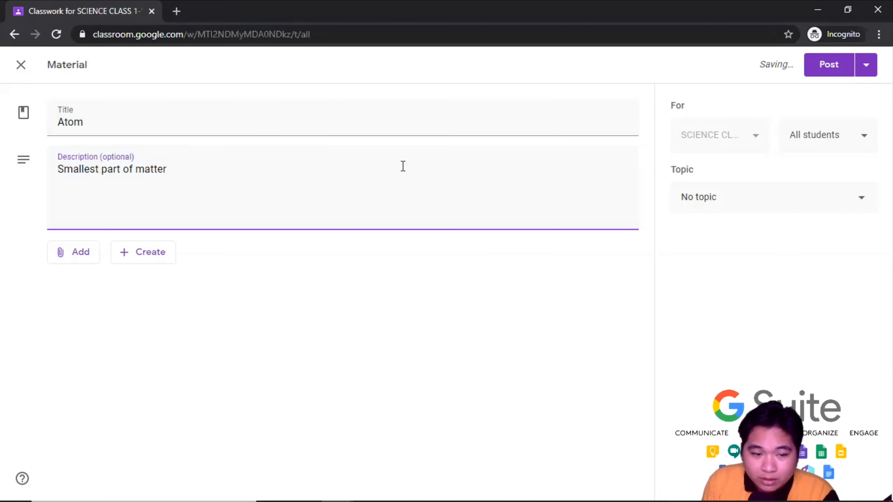
- Attach the YouTube video 'What Is an Atom and How Do We Know?' found by searching atom
{"action": "left_click", "coordinate": [79, 256]}
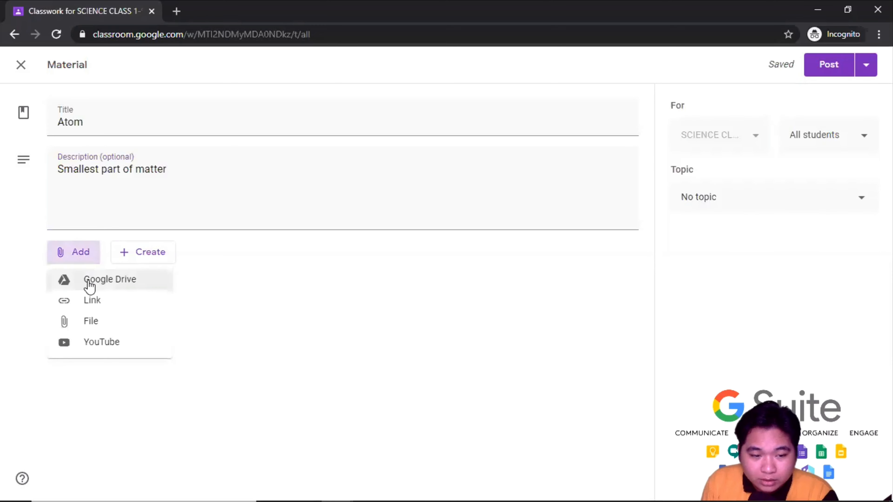
{"action": "left_click", "coordinate": [94, 347]}
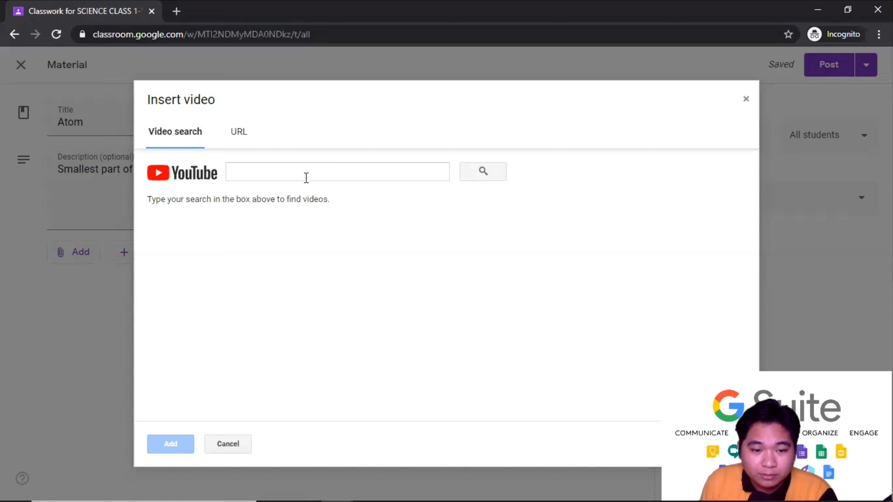
{"action": "left_click", "coordinate": [315, 171]}
{"action": "type", "text": "atom"}
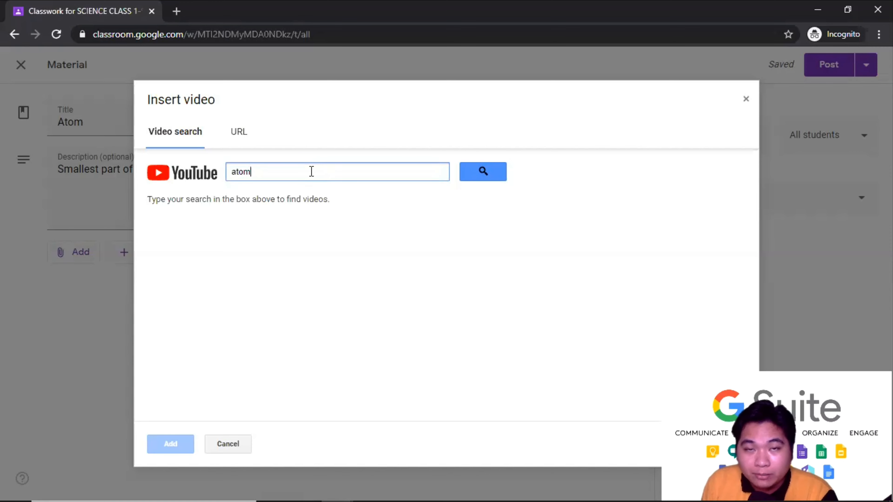
{"action": "left_click", "coordinate": [488, 175]}
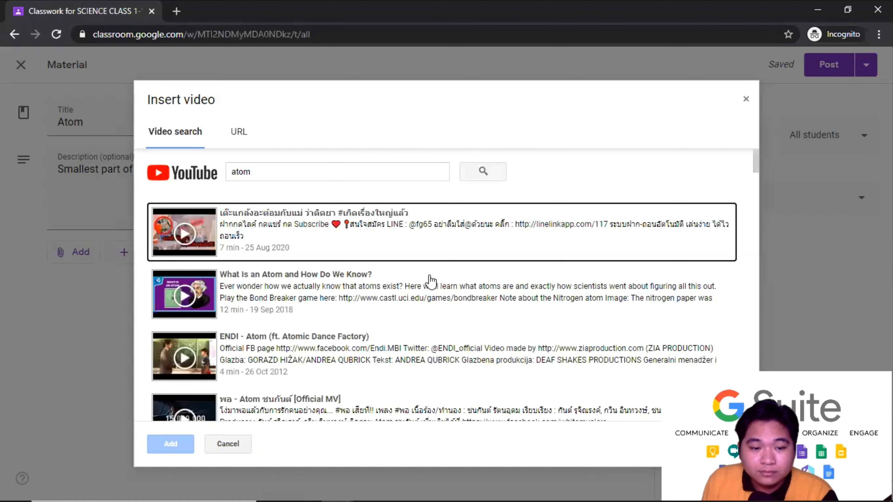
{"action": "scroll", "coordinate": [439, 281], "scroll_direction": "down", "scroll_amount": 2}
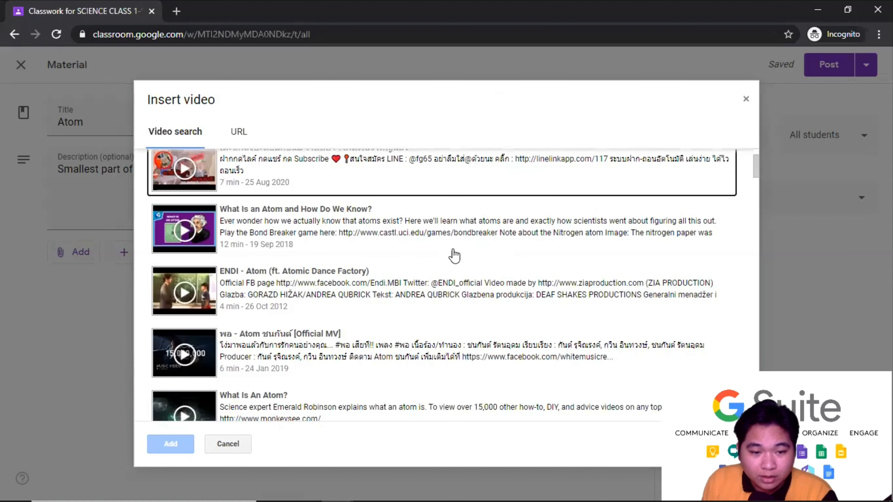
{"action": "scroll", "coordinate": [454, 256], "scroll_direction": "up", "scroll_amount": 2}
{"action": "left_click", "coordinate": [372, 278]}
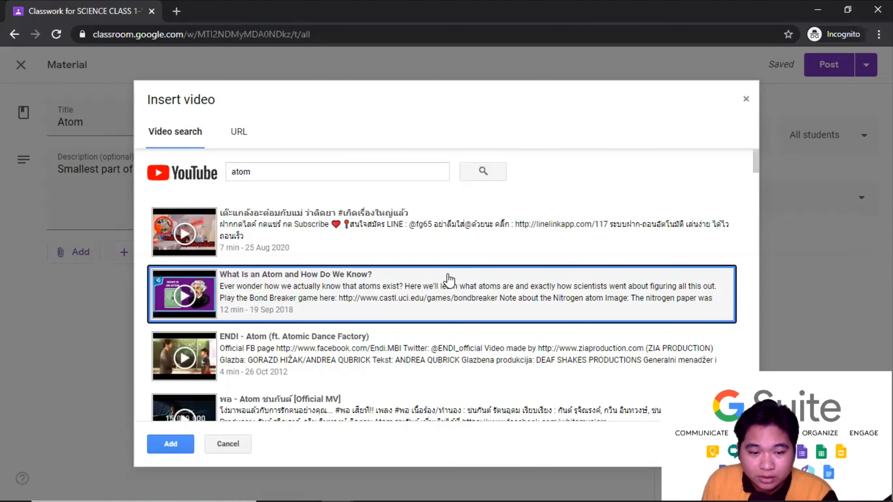
{"action": "scroll", "coordinate": [398, 315], "scroll_direction": "down", "scroll_amount": 2}
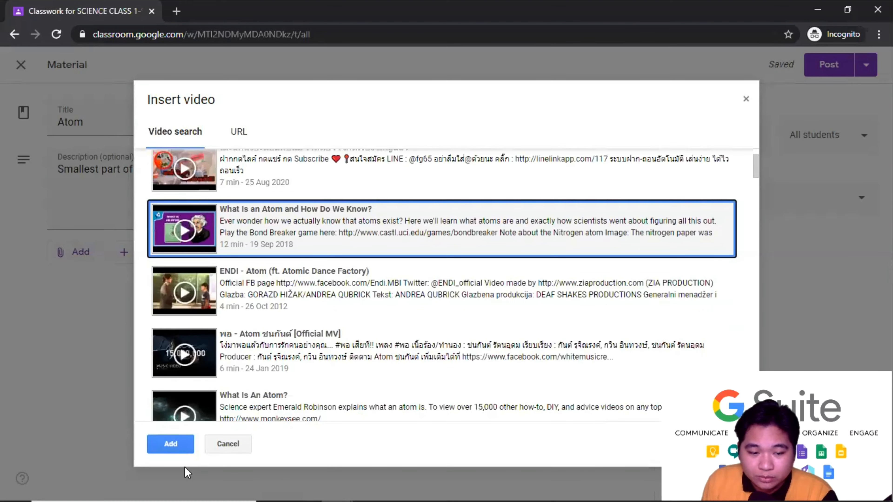
{"action": "left_click", "coordinate": [171, 445]}
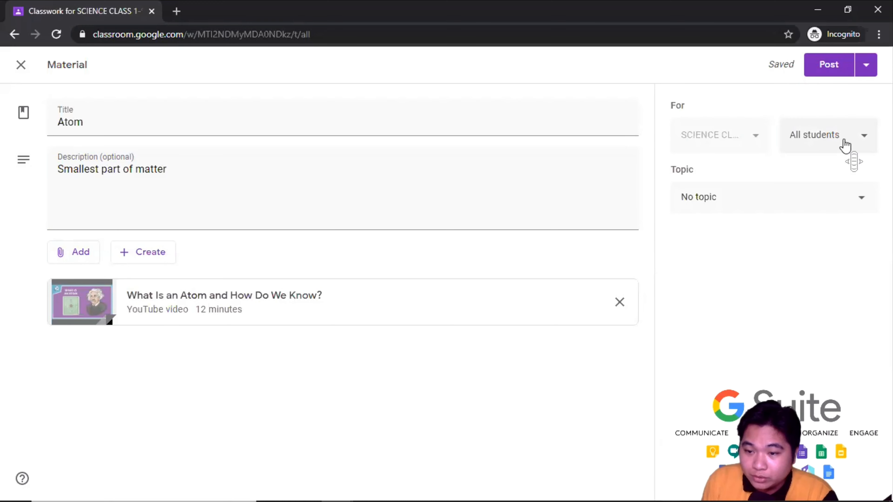
- Keep the Atom material for All students, file it under Topic 1, and post it
{"action": "left_click", "coordinate": [864, 140]}
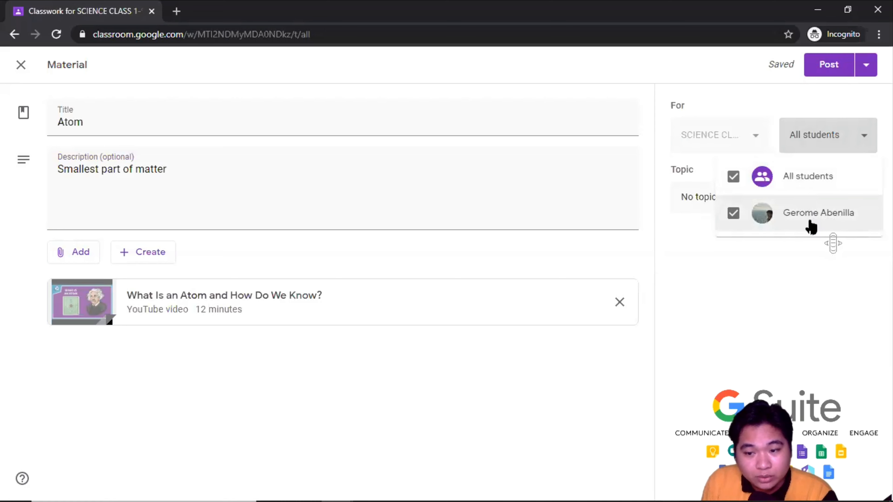
{"action": "left_click", "coordinate": [734, 176]}
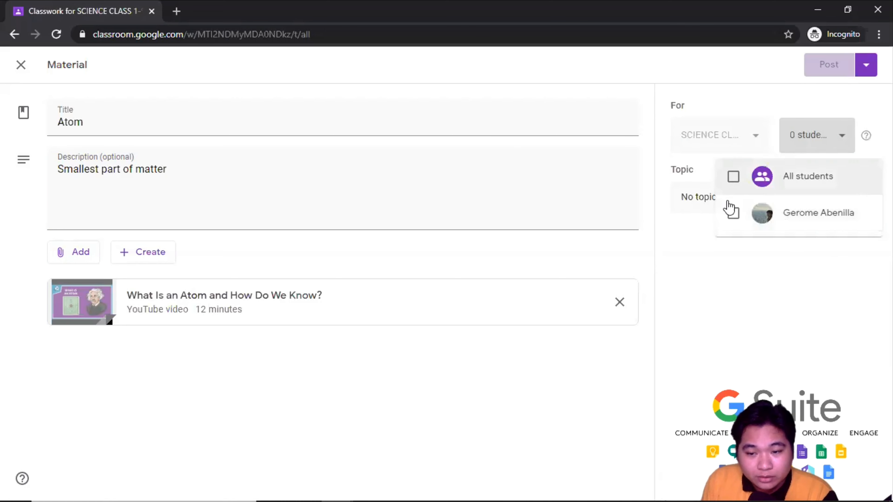
{"action": "left_click", "coordinate": [734, 213]}
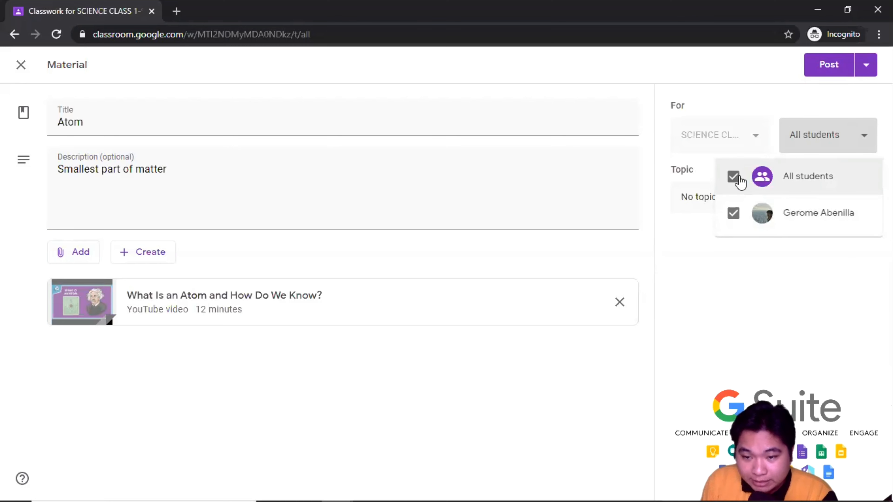
{"action": "left_click", "coordinate": [679, 259]}
{"action": "left_click", "coordinate": [836, 205]}
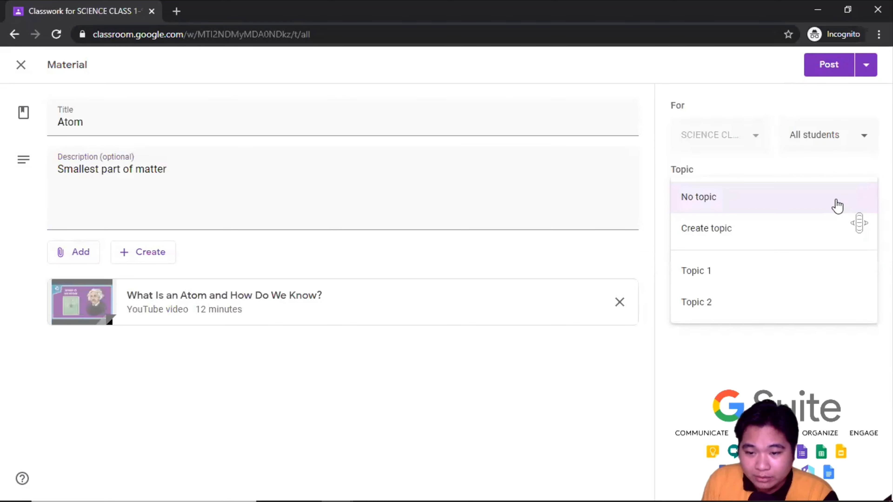
{"action": "left_click", "coordinate": [710, 274]}
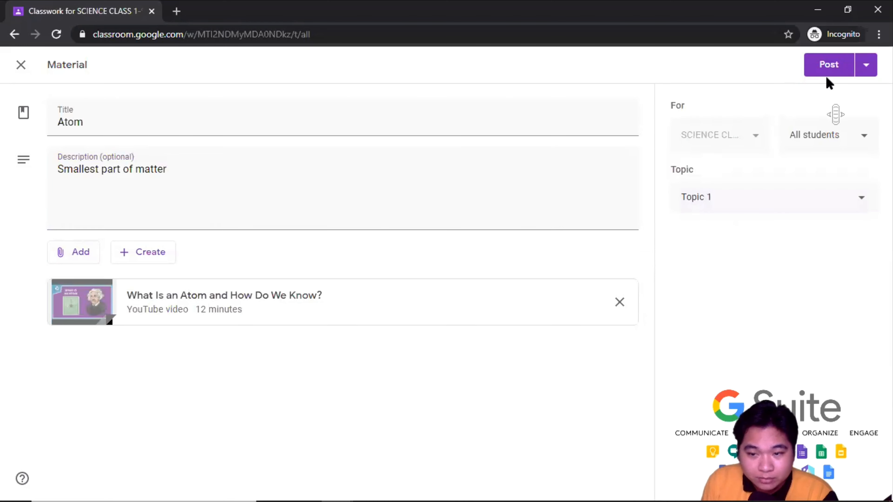
{"action": "left_click", "coordinate": [827, 69]}
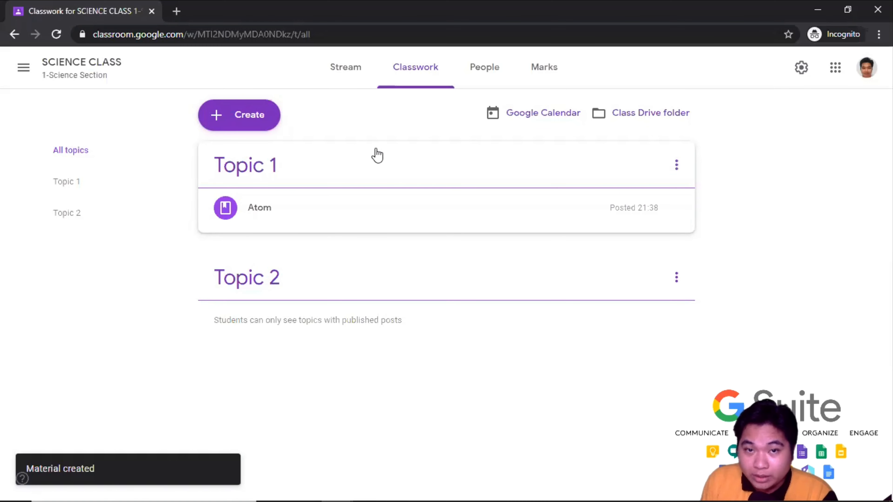
- In the student's window, reload Classwork and expand the Atom material
{"action": "mouse_move", "coordinate": [340, 487]}
{"action": "left_click", "coordinate": [384, 429]}
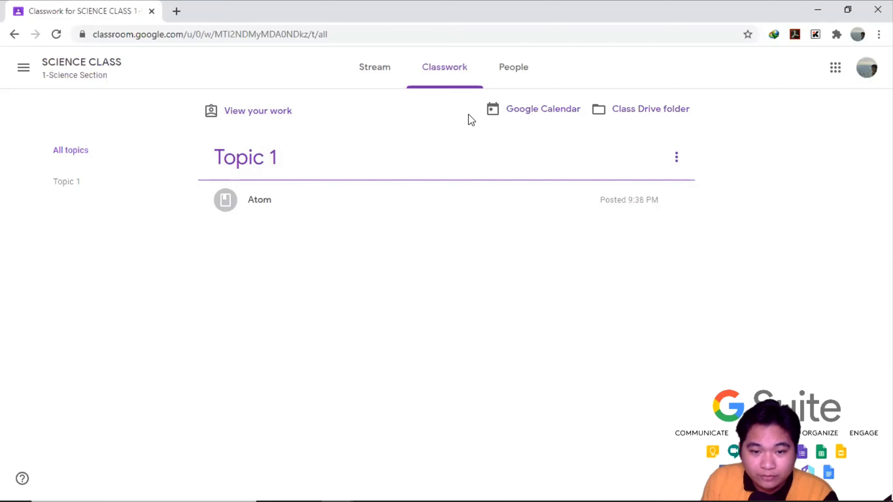
{"action": "left_click", "coordinate": [381, 75]}
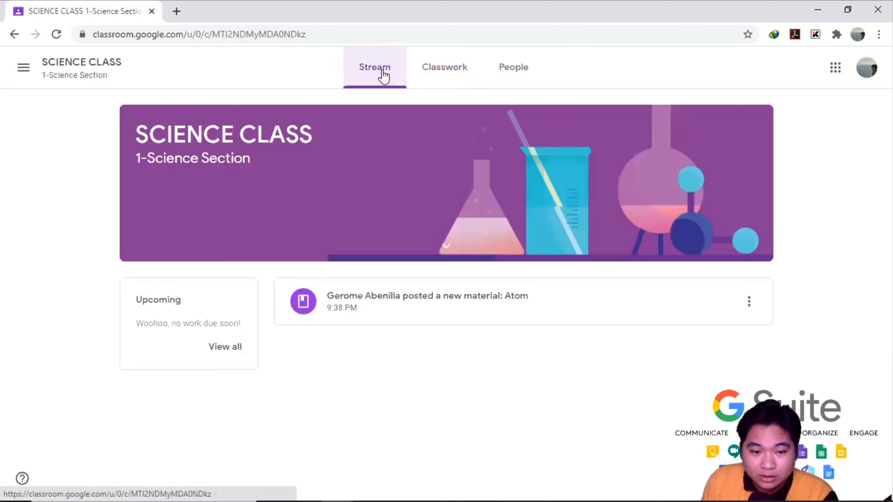
{"action": "left_click", "coordinate": [444, 78]}
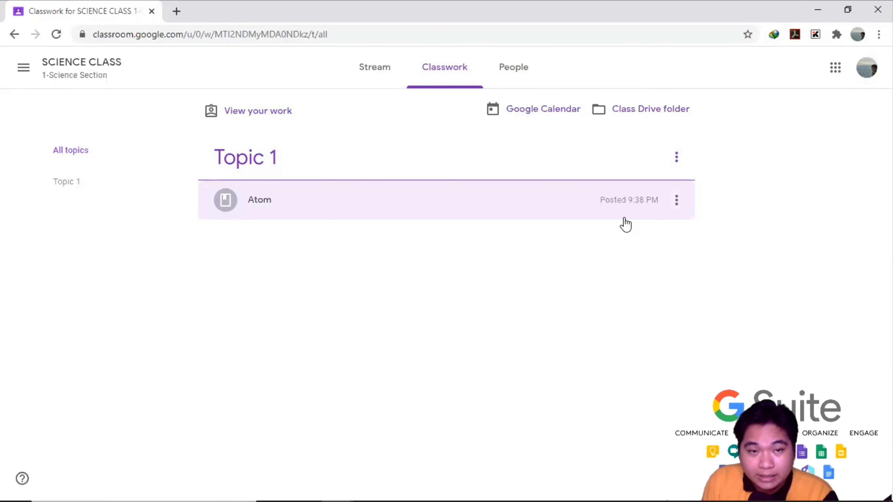
{"action": "left_click", "coordinate": [288, 204]}
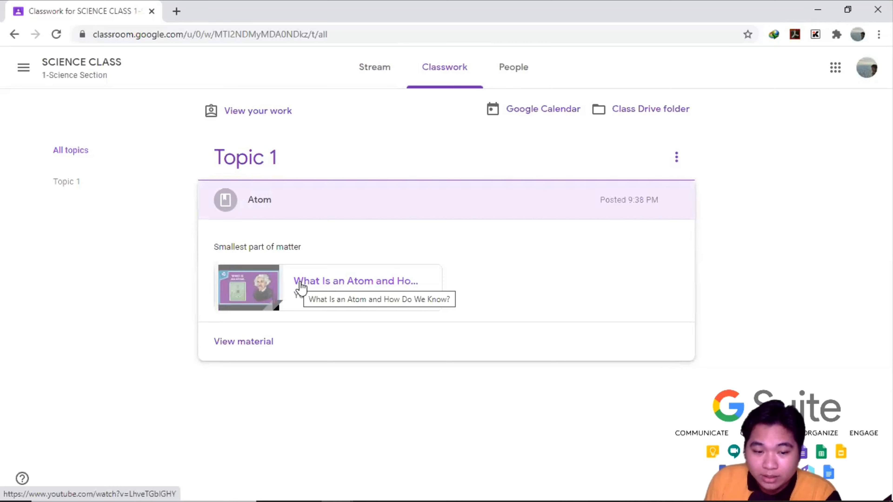
- Play the attached atom video, then close its preview
{"action": "left_click", "coordinate": [372, 277]}
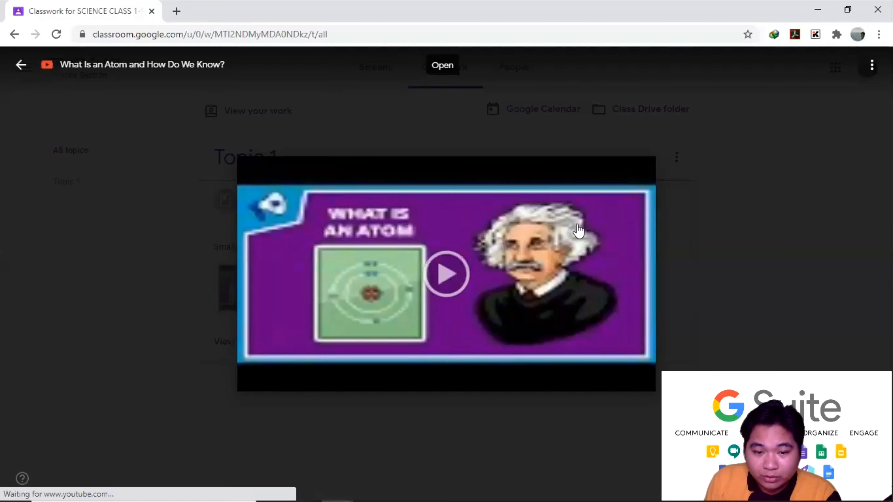
{"action": "left_click", "coordinate": [447, 273]}
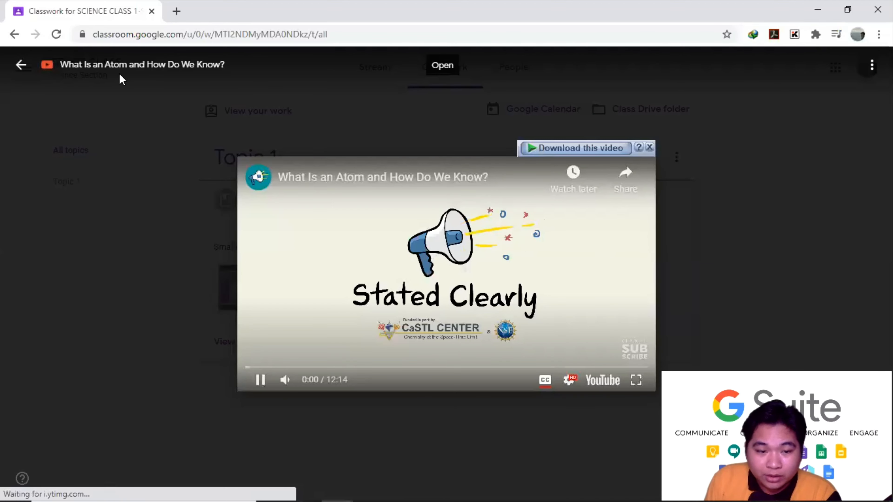
{"action": "left_click", "coordinate": [17, 69]}
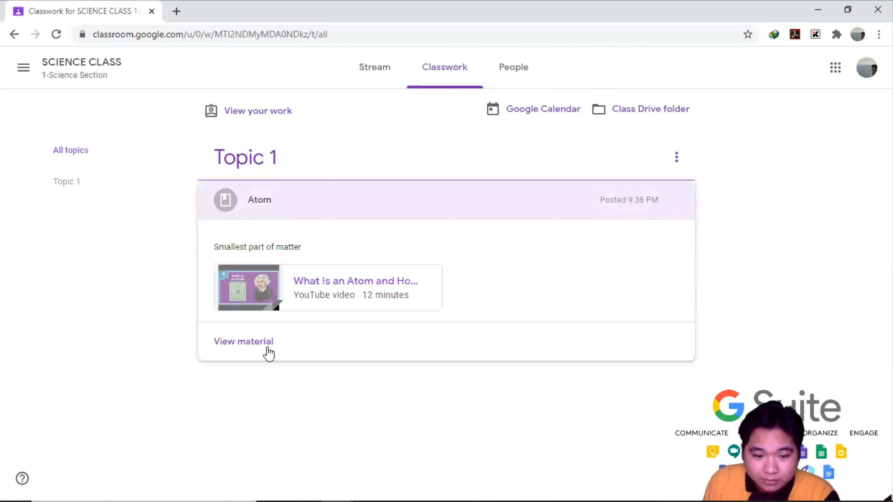
- Post 'Thank you sir!' as a class comment on Atom, then return to SCIENCE CLASS Classwork
{"action": "left_click", "coordinate": [243, 347]}
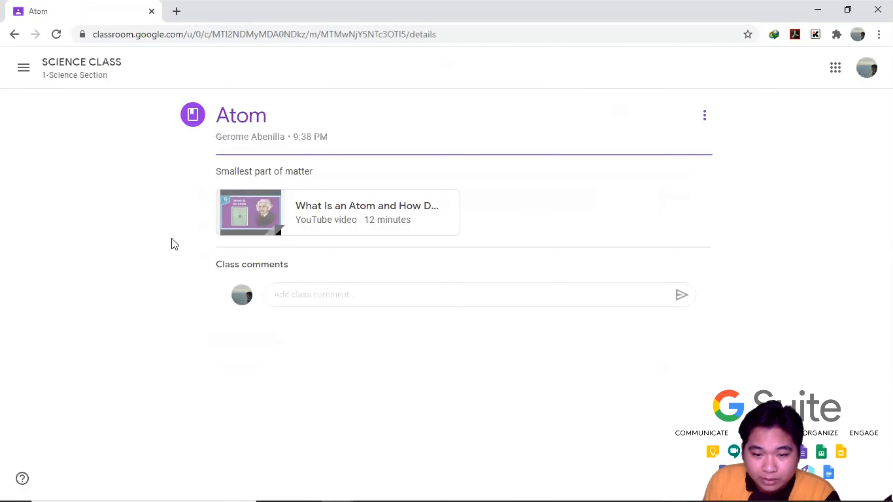
{"action": "left_click", "coordinate": [353, 296]}
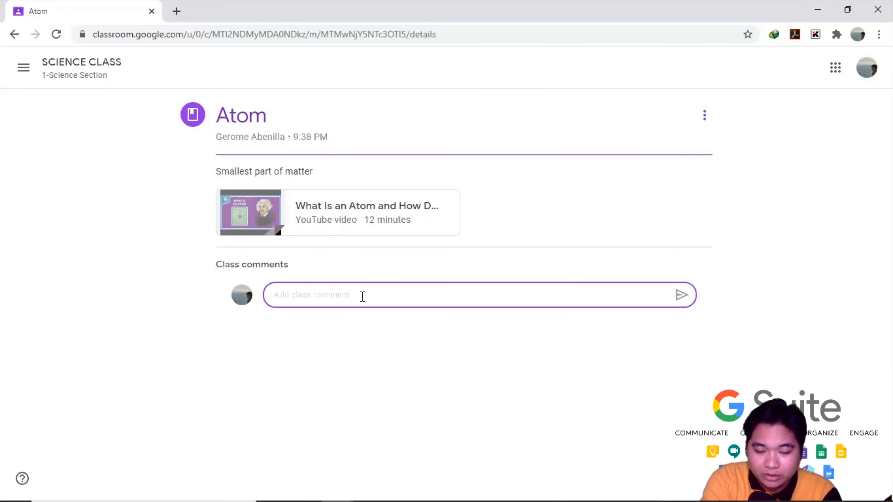
{"action": "type", "text": "Thank you sir"}
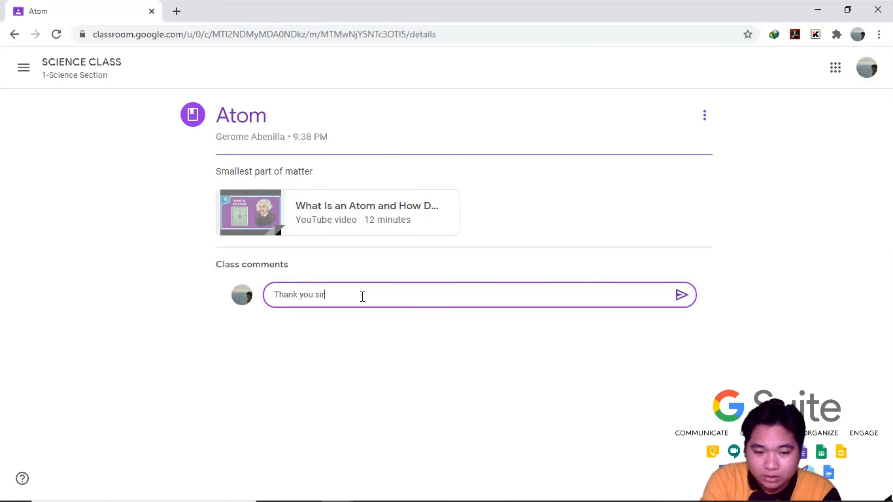
{"action": "type", "text": "!"}
{"action": "key", "text": "shift+Return"}
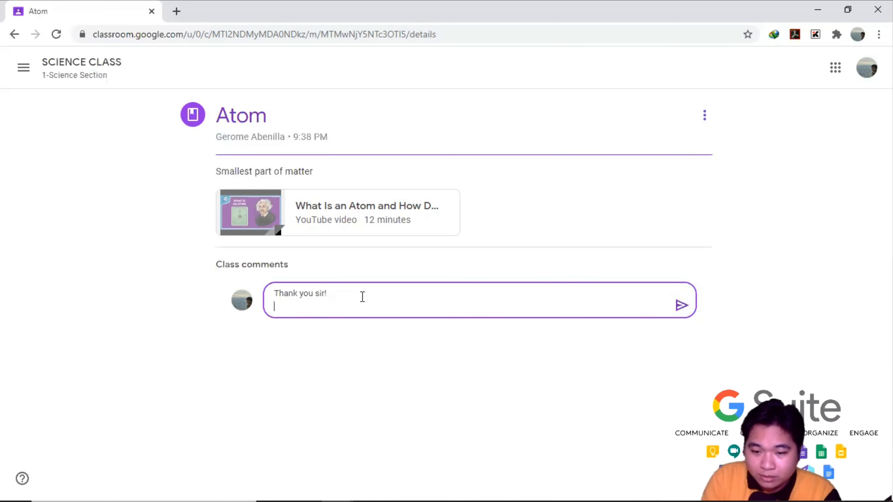
{"action": "key", "text": "BackSpace"}
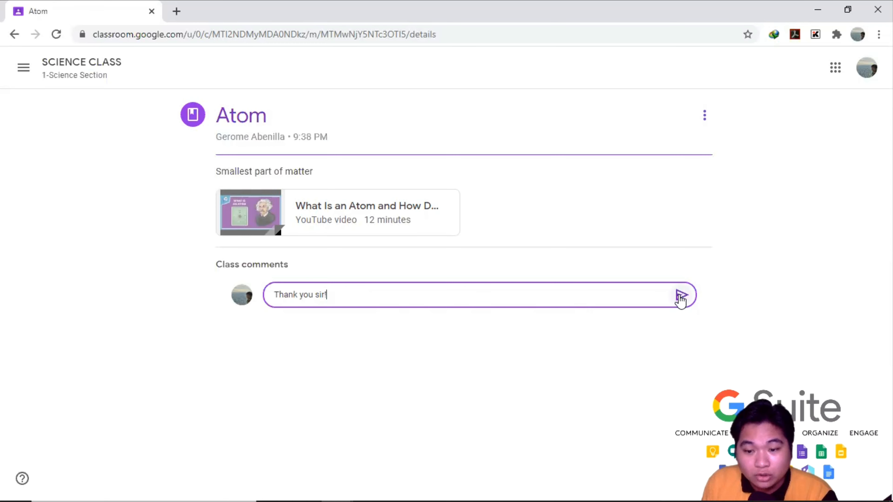
{"action": "left_click", "coordinate": [680, 295]}
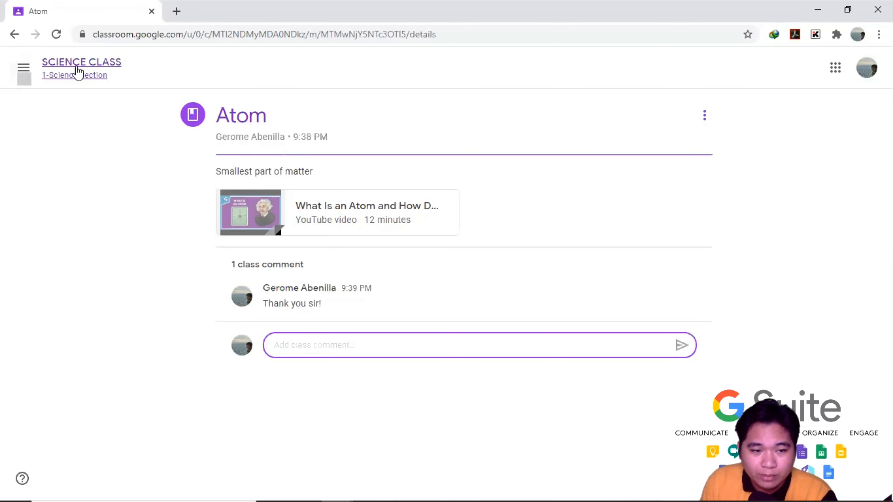
{"action": "left_click", "coordinate": [75, 70]}
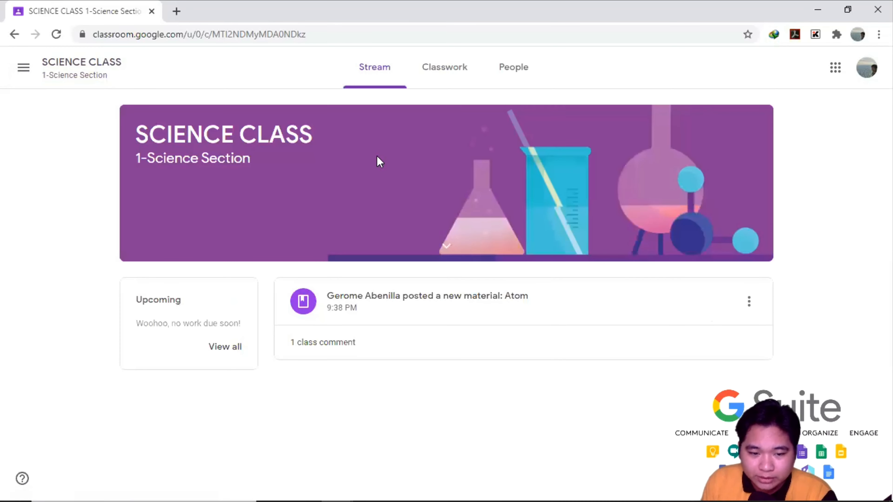
{"action": "left_click", "coordinate": [446, 72]}
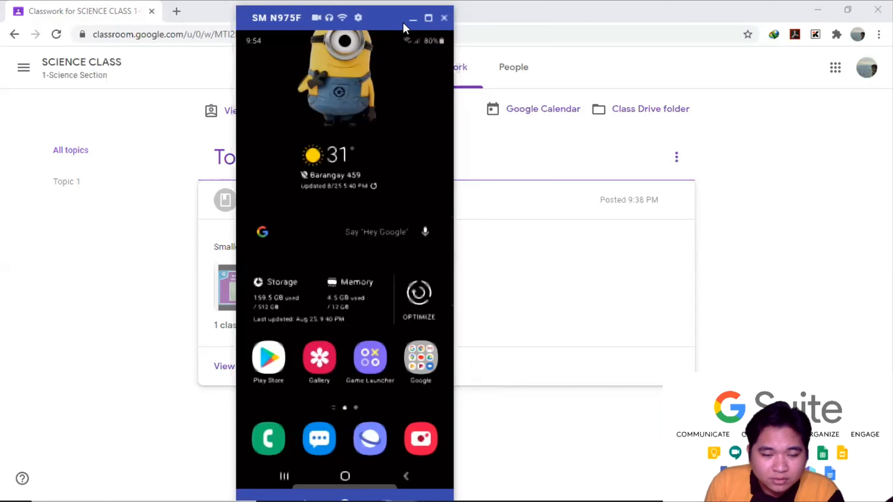
- Position the phone mirror window and open SCIENCE CLASS in the phone's Classroom app
{"action": "left_click_drag", "start_coordinate": [404, 28], "coordinate": [365, 29]}
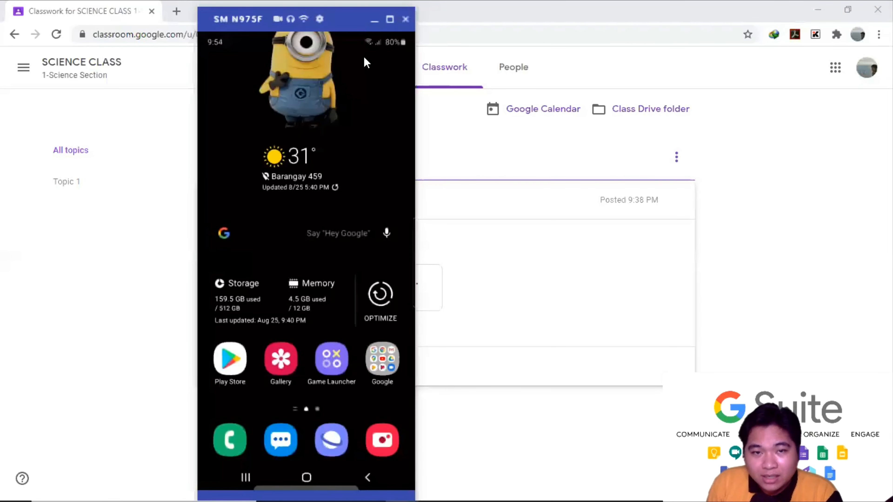
{"action": "left_click", "coordinate": [364, 58]}
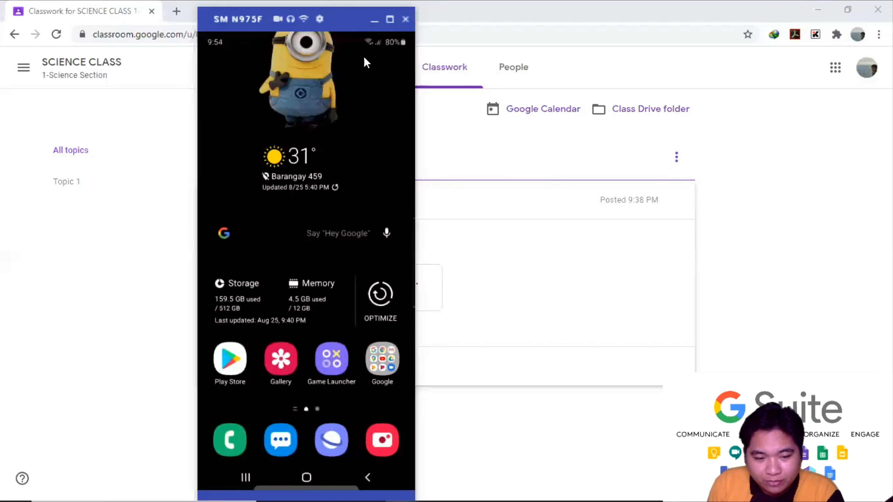
{"action": "left_click_drag", "start_coordinate": [348, 29], "coordinate": [532, 50]}
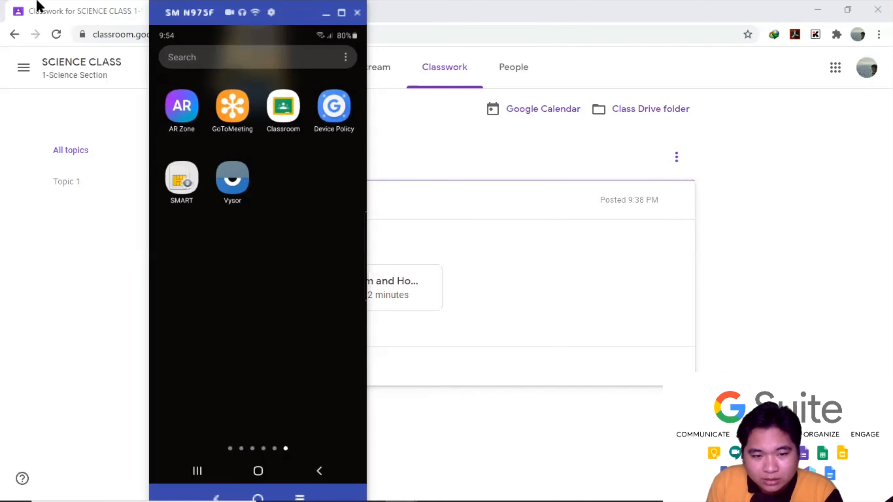
{"action": "left_click", "coordinate": [283, 108]}
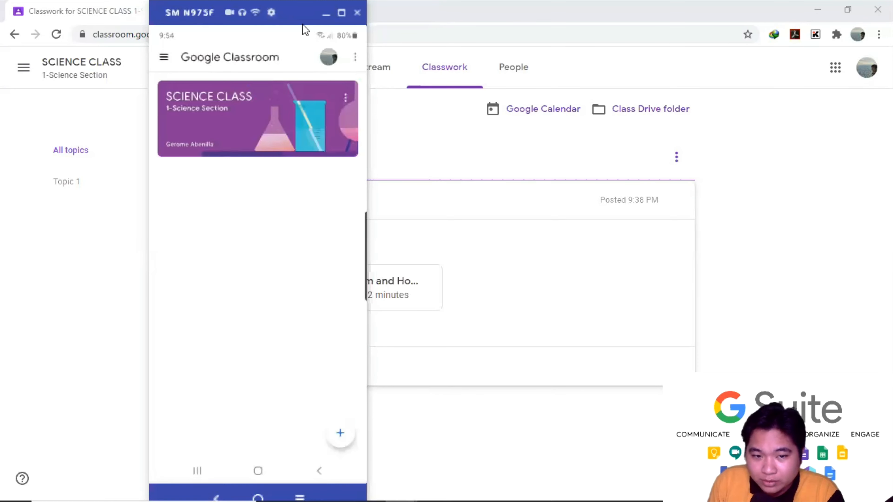
{"action": "left_click_drag", "start_coordinate": [305, 30], "coordinate": [351, 32]}
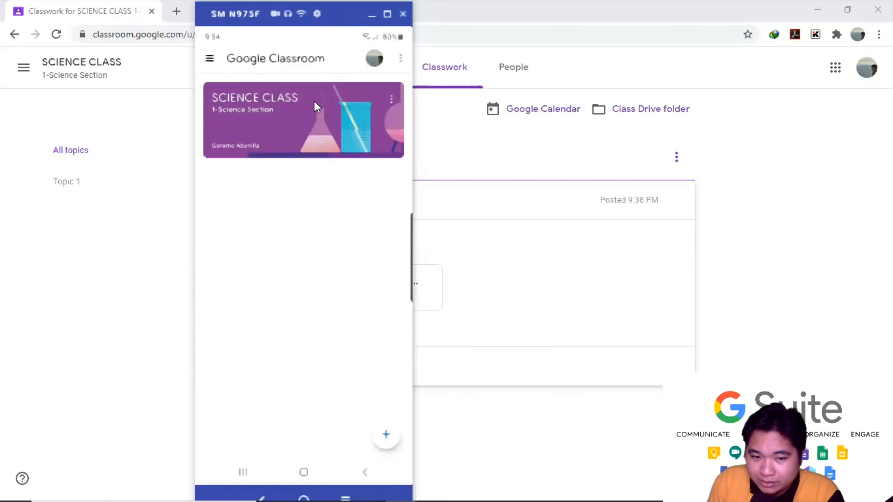
{"action": "left_click", "coordinate": [265, 120]}
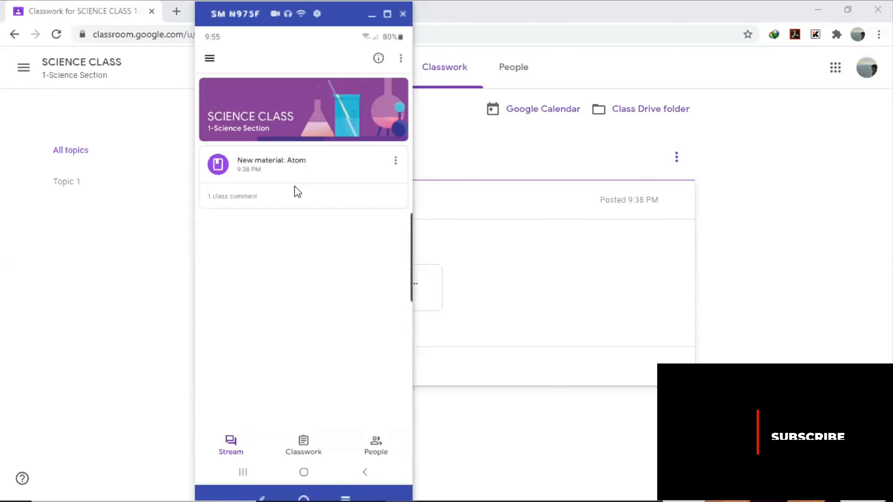
- View the Atom material and its video, then close YouTube and return to the class stream
{"action": "left_click", "coordinate": [303, 167]}
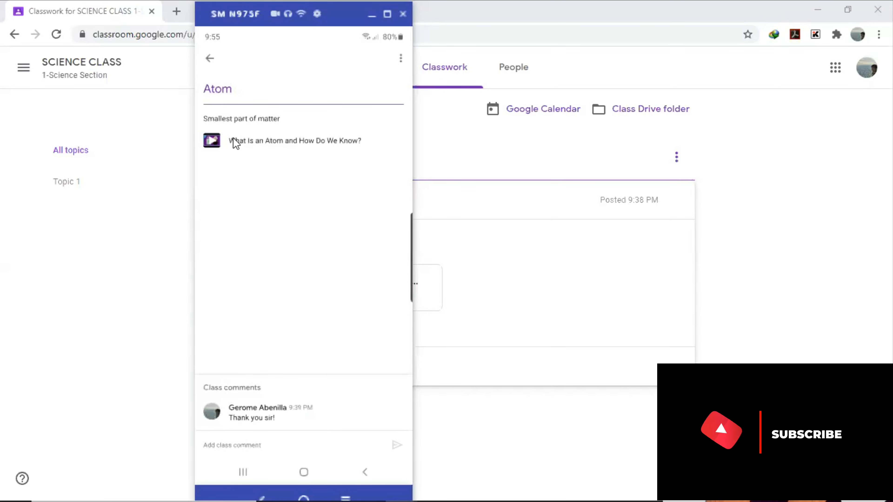
{"action": "left_click", "coordinate": [212, 140]}
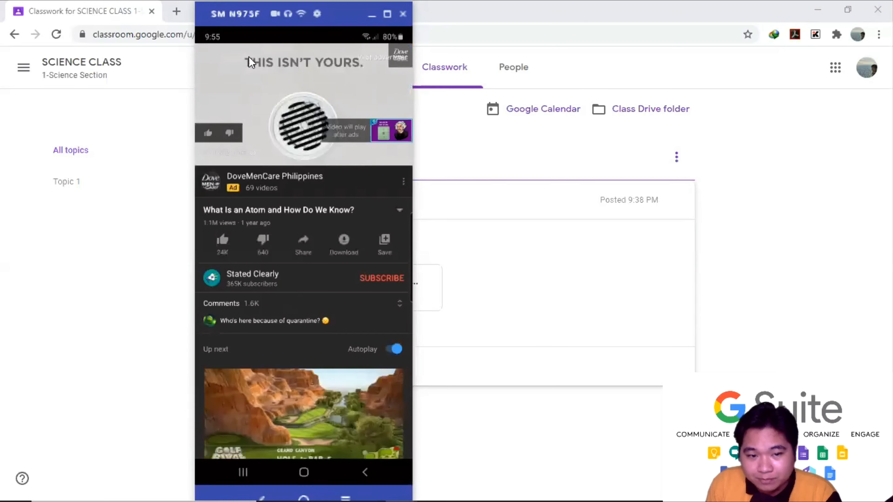
{"action": "left_click", "coordinate": [243, 472]}
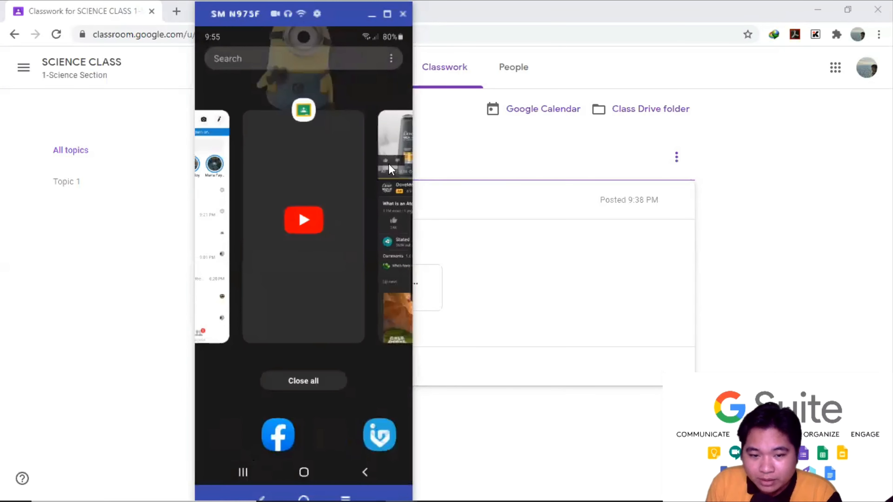
{"action": "left_click_drag", "start_coordinate": [389, 112], "coordinate": [371, 72]}
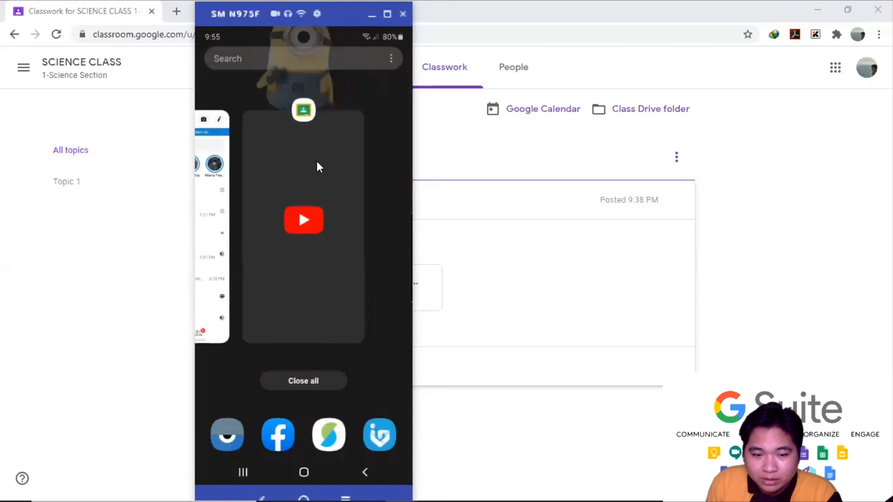
{"action": "left_click", "coordinate": [319, 166]}
{"action": "left_click", "coordinate": [209, 56]}
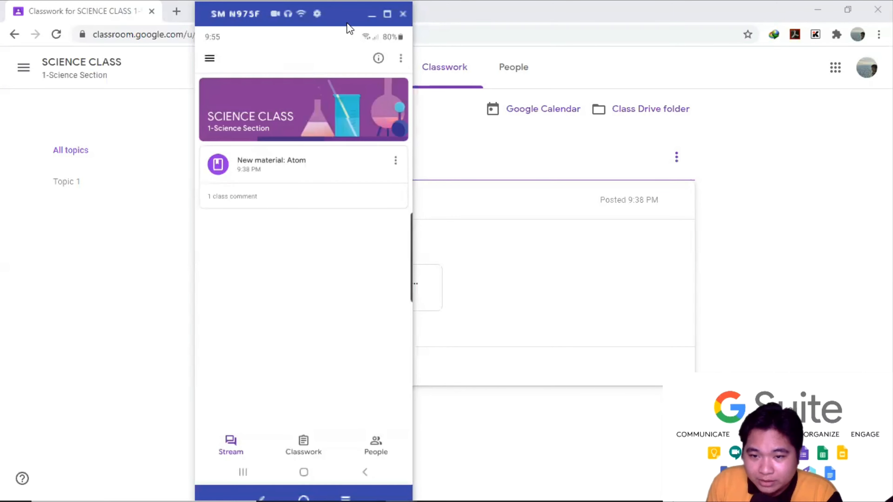
- Place the phone mirror on the right, beside the teacher's Incognito Classroom window
{"action": "left_click_drag", "start_coordinate": [349, 28], "coordinate": [715, 28]}
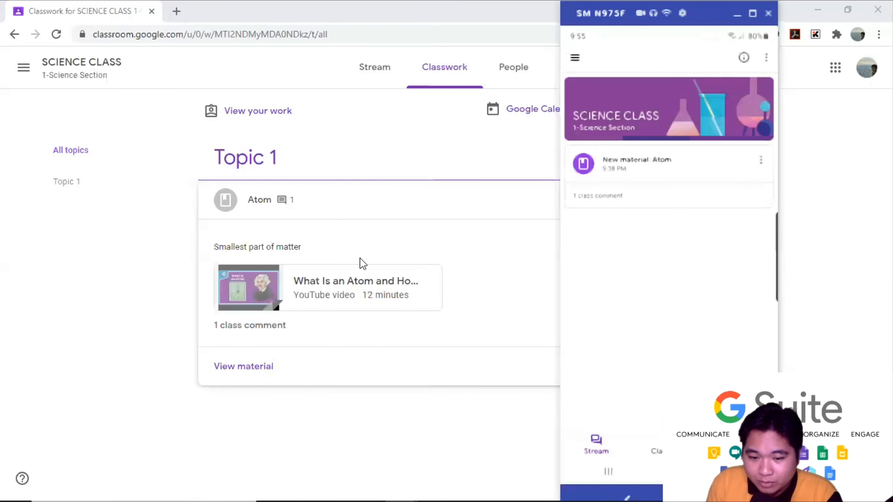
{"action": "mouse_move", "coordinate": [379, 489]}
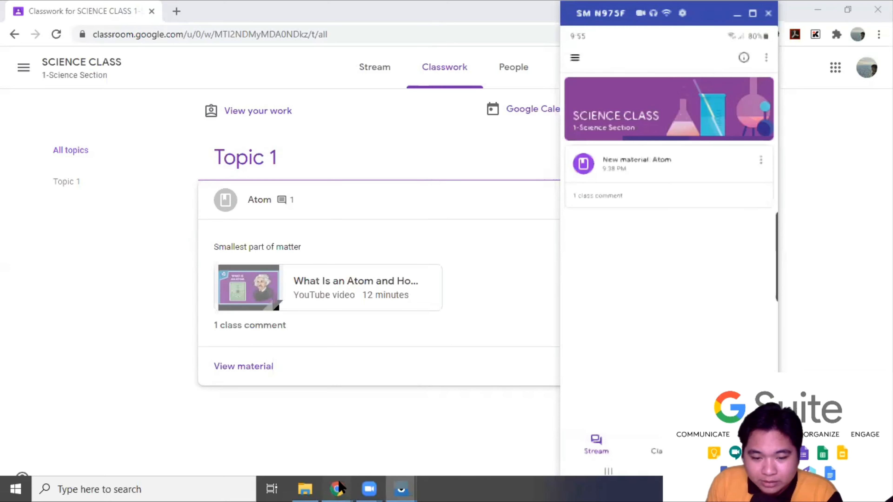
{"action": "mouse_move", "coordinate": [338, 487]}
{"action": "left_click", "coordinate": [276, 438]}
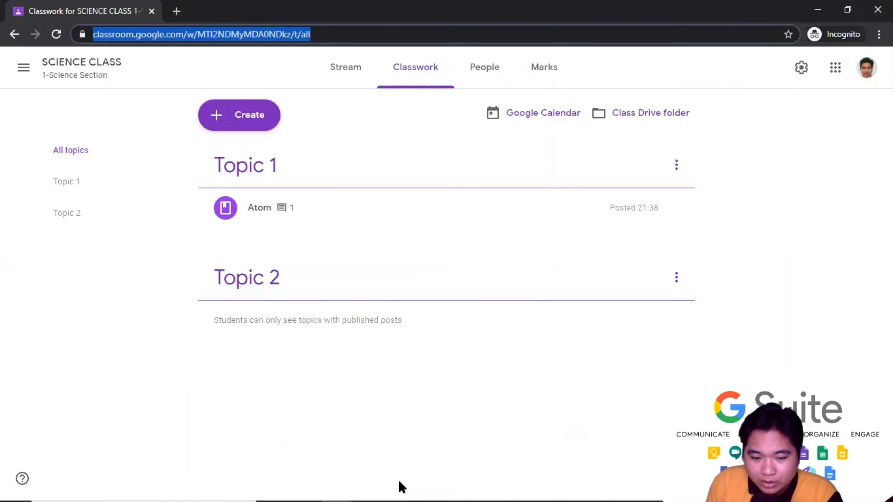
{"action": "left_click", "coordinate": [401, 489]}
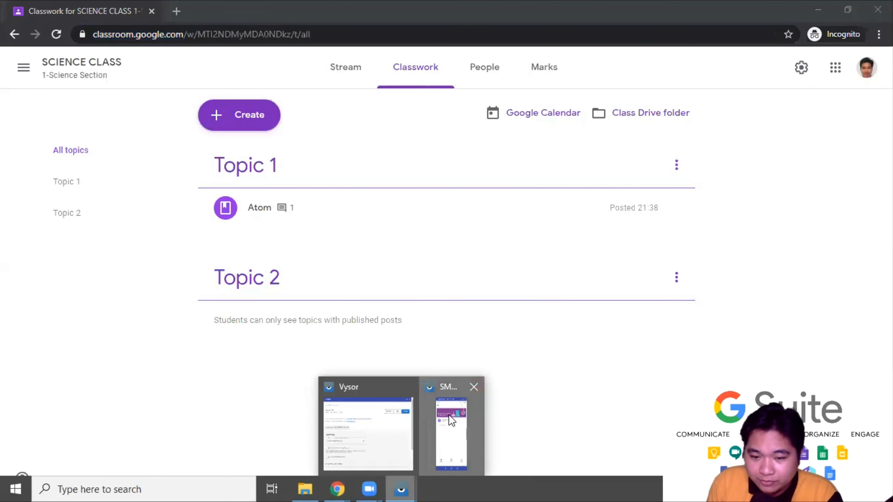
{"action": "left_click", "coordinate": [451, 433]}
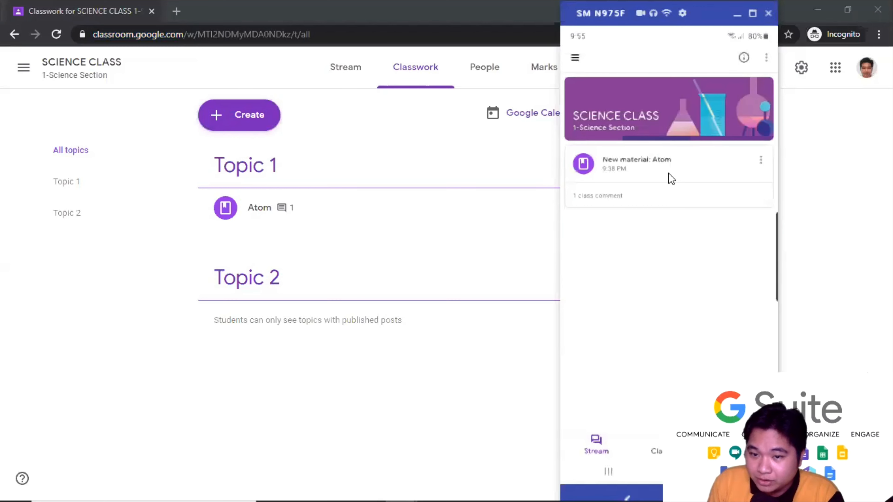
{"action": "left_click_drag", "start_coordinate": [690, 14], "coordinate": [724, 14]}
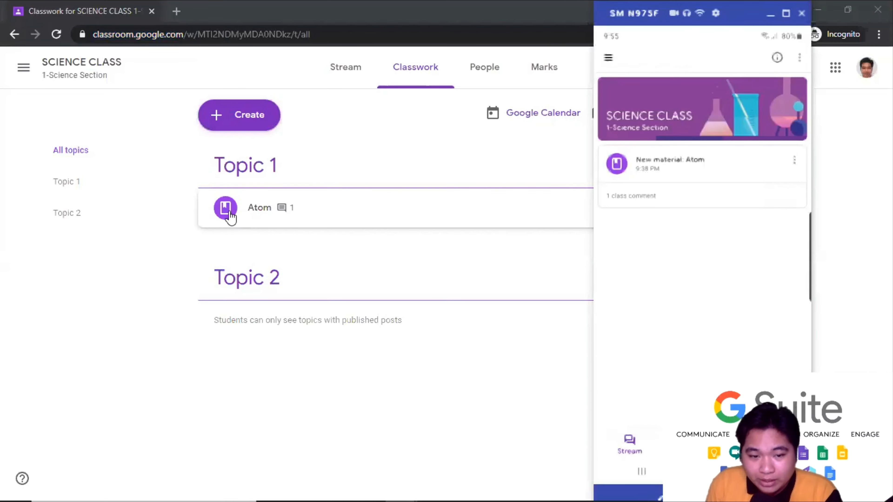
- Start a new class material, with the browser snapped left and the phone mirror right
{"action": "left_click", "coordinate": [254, 121]}
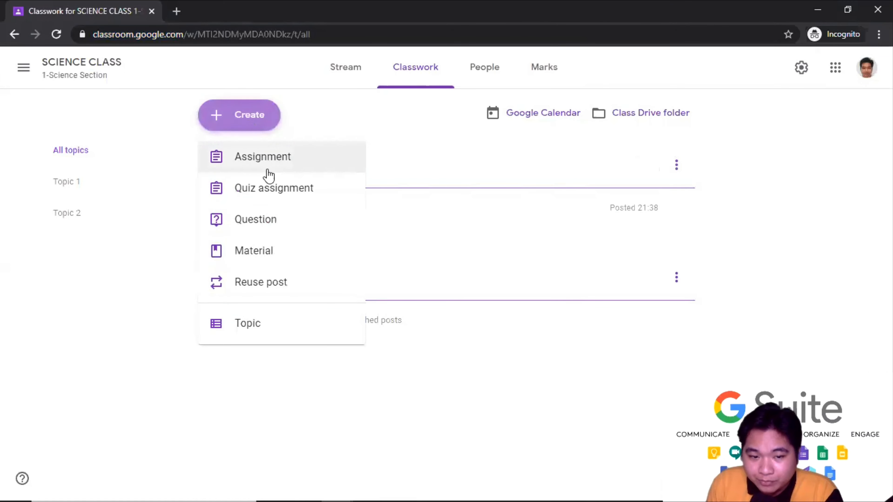
{"action": "left_click", "coordinate": [272, 261]}
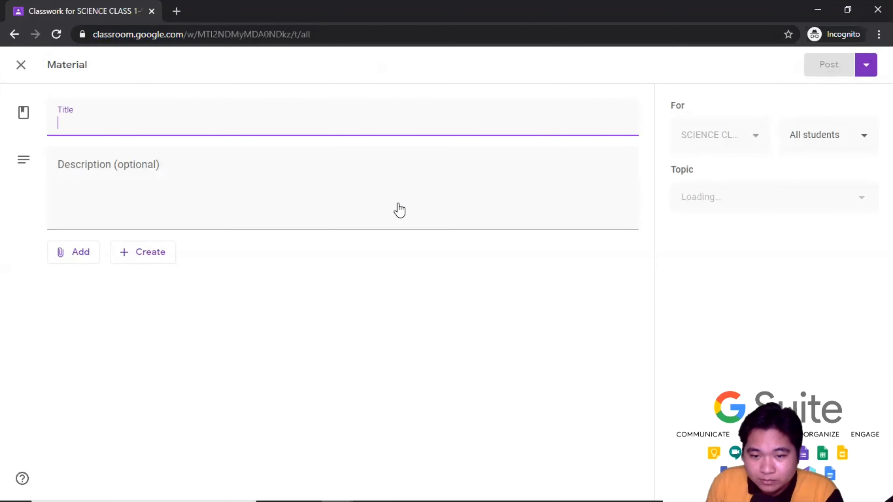
{"action": "key", "text": "super+Left"}
{"action": "left_click", "coordinate": [550, 103]}
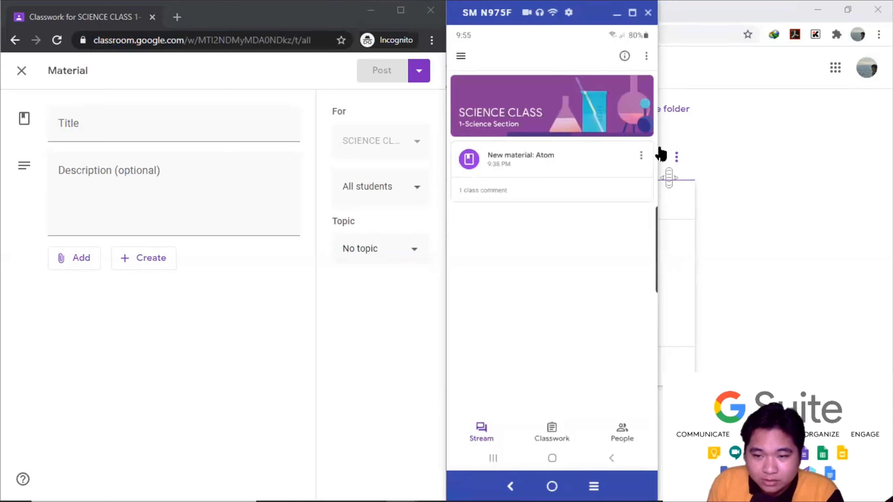
- Title the material 'Matter' and describe it as 'Anything that occupy space and has mass'
{"action": "left_click", "coordinate": [143, 128]}
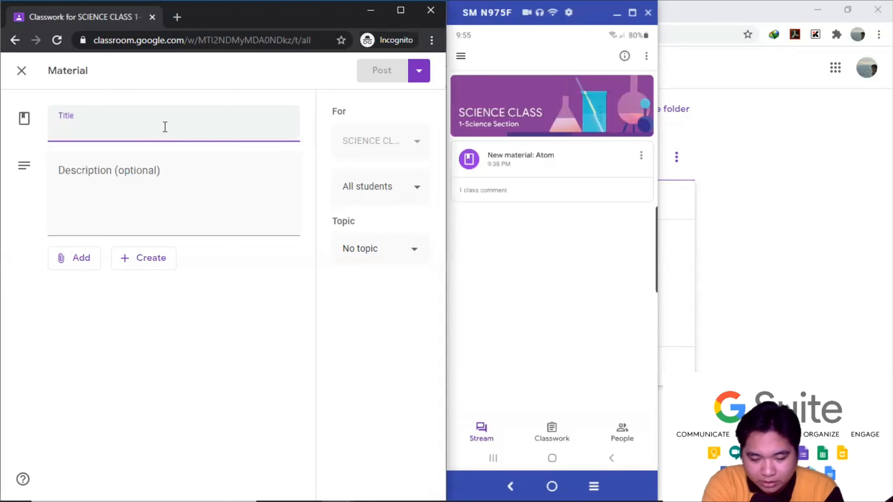
{"action": "type", "text": "Matter"}
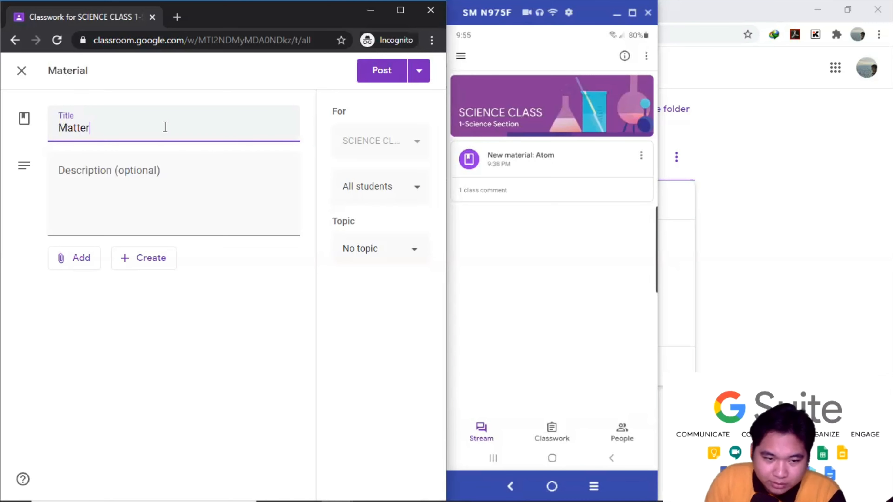
{"action": "left_click", "coordinate": [141, 169]}
{"action": "type", "text": "Anything that ha"}
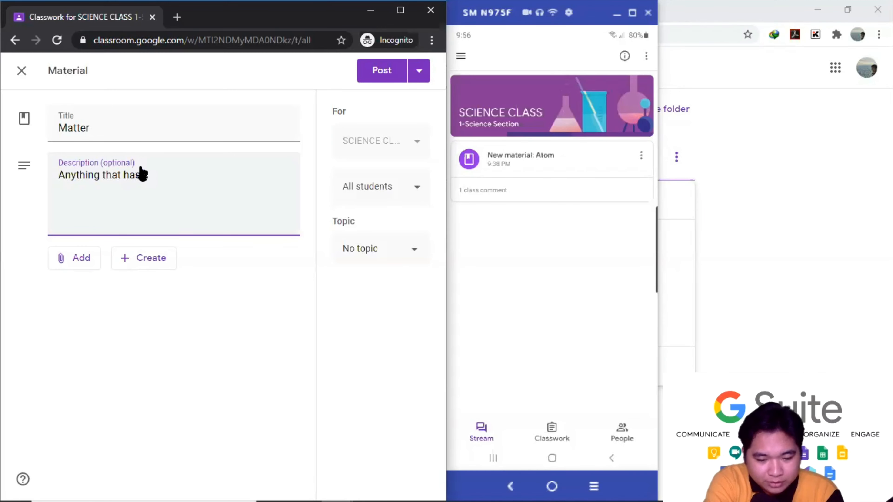
{"action": "type", "text": "s space"}
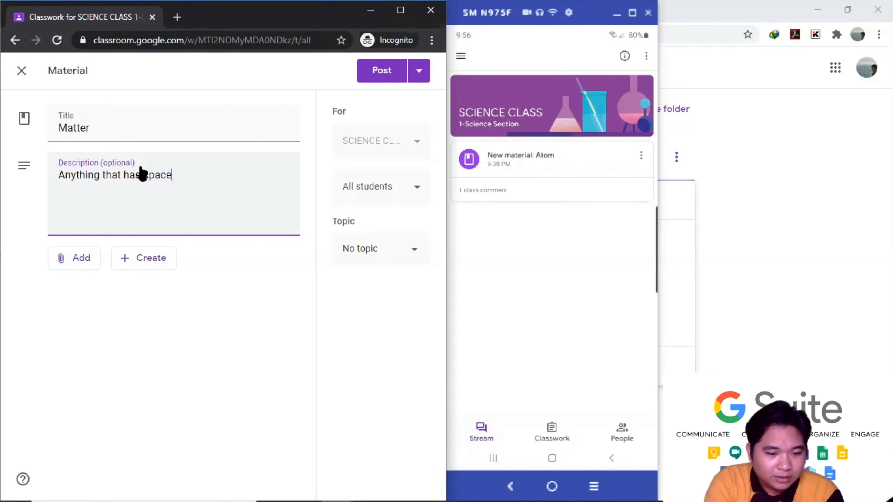
{"action": "key", "text": "BackSpace"}
{"action": "key", "text": "BackSpace"}
{"action": "key", "text": "BackSpace"}
{"action": "key", "text": "BackSpace"}
{"action": "key", "text": "BackSpace"}
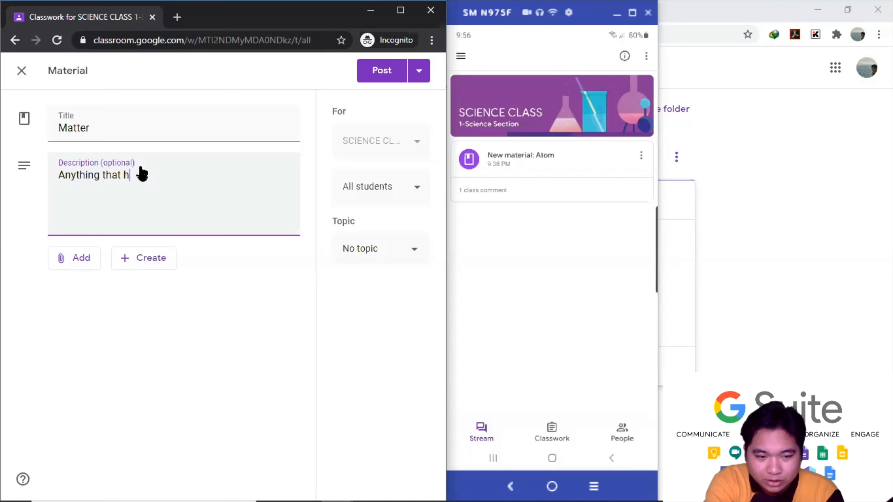
{"action": "type", "text": "os"}
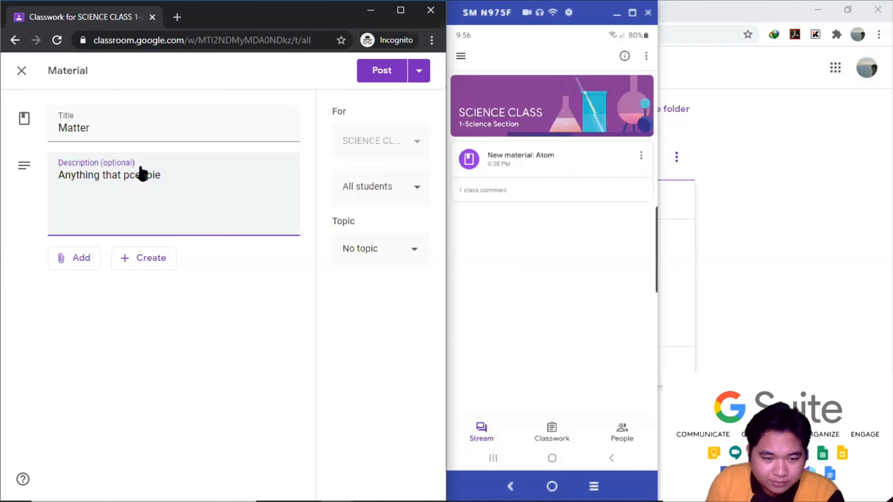
{"action": "key", "text": "BackSpace"}
{"action": "key", "text": "BackSpace"}
{"action": "key", "text": "BackSpace"}
{"action": "key", "text": "BackSpace"}
{"action": "key", "text": "BackSpace"}
{"action": "key", "text": "BackSpace"}
{"action": "key", "text": "BackSpace"}
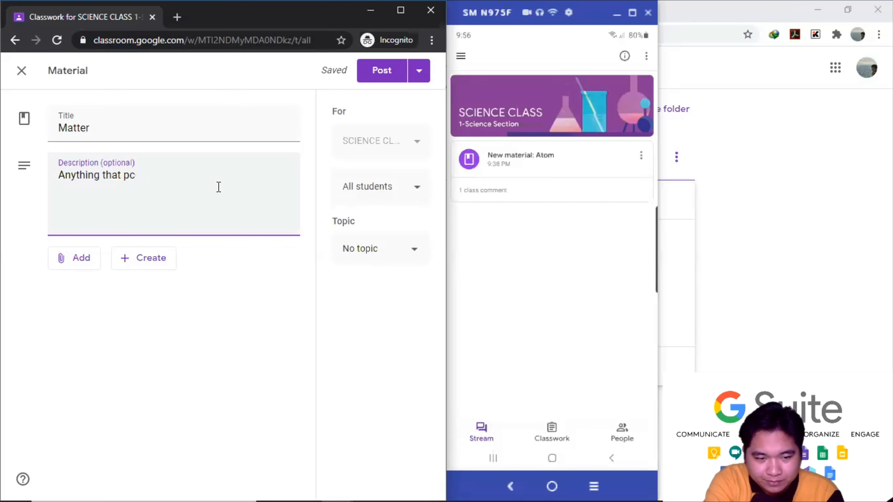
{"action": "type", "text": "occupy"}
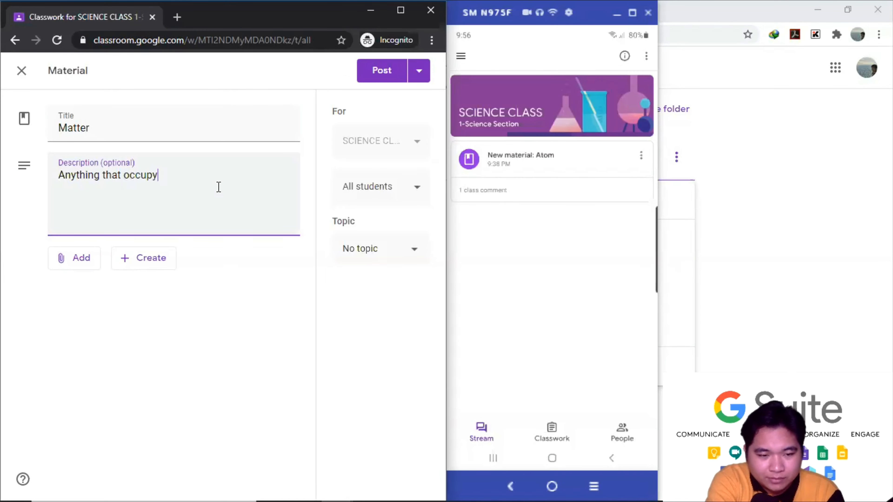
{"action": "type", "text": " space an"}
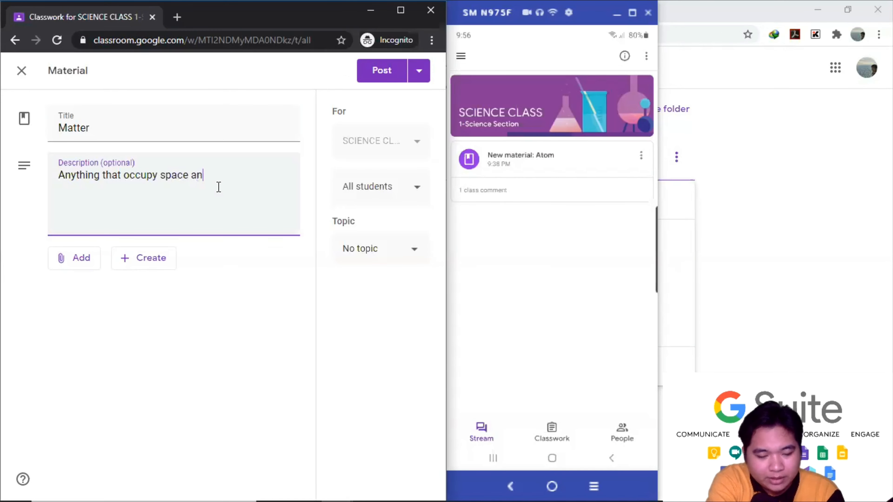
{"action": "type", "text": "d has mass"}
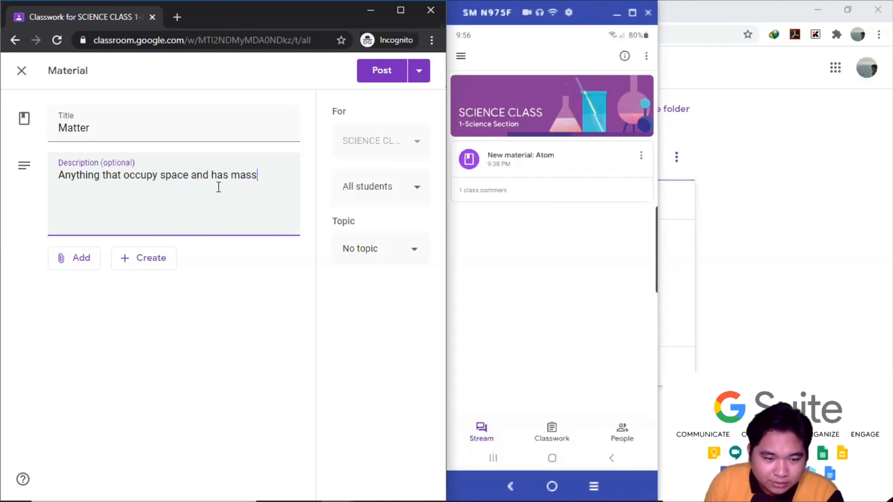
{"action": "left_click", "coordinate": [86, 259]}
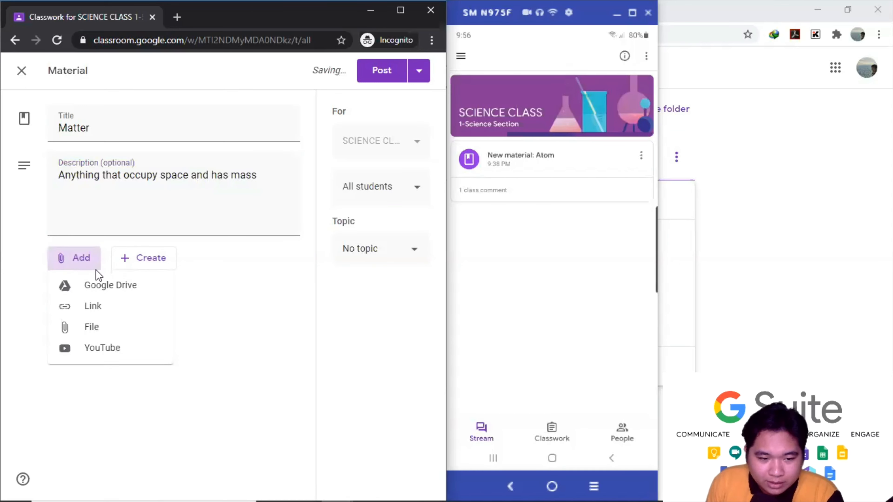
- Search YouTube for 'matter', attach 'What Is Matter? - The Dr. Binocs Show', and post
{"action": "left_click", "coordinate": [100, 349]}
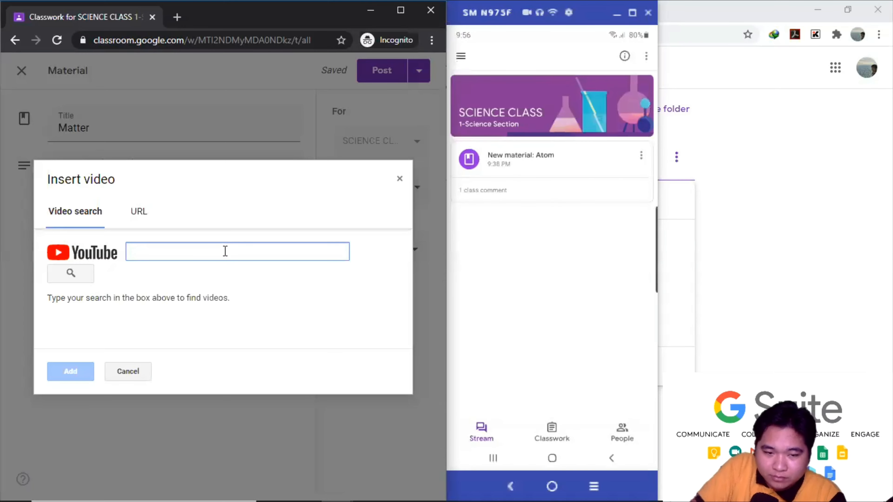
{"action": "type", "text": "matter"}
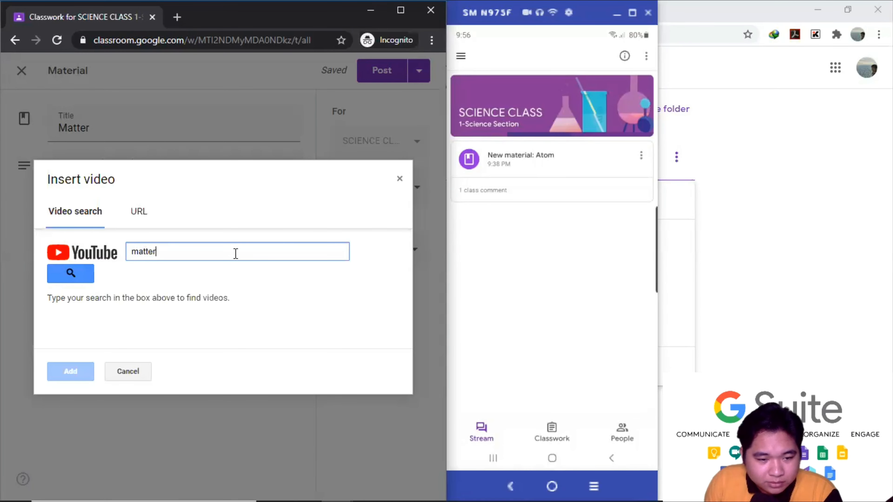
{"action": "left_click", "coordinate": [69, 274]}
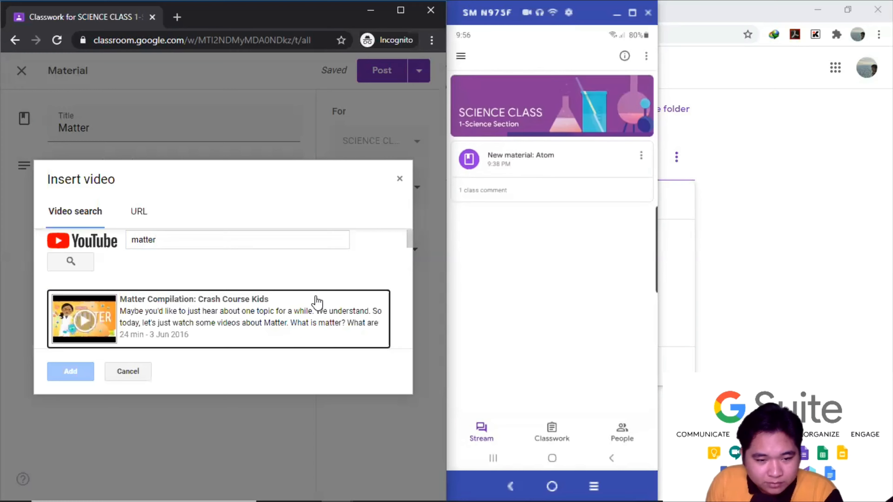
{"action": "scroll", "coordinate": [315, 308], "scroll_direction": "down", "scroll_amount": 2}
{"action": "scroll", "coordinate": [312, 295], "scroll_direction": "down", "scroll_amount": 2}
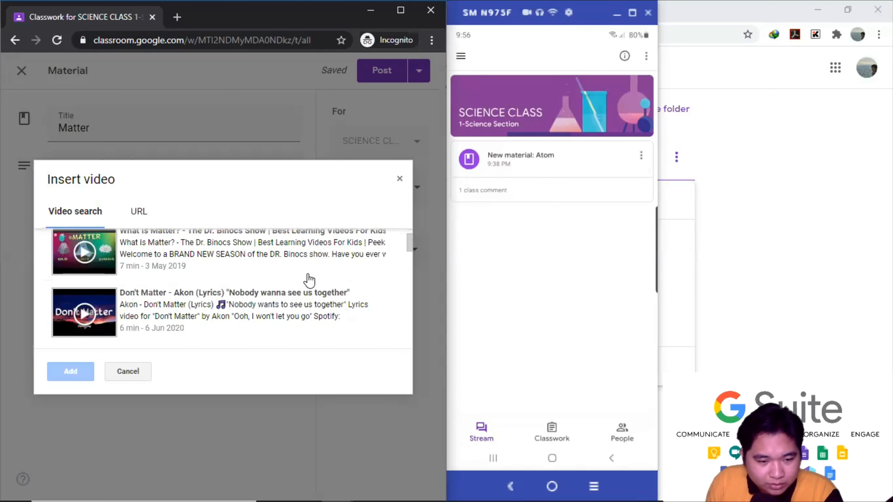
{"action": "scroll", "coordinate": [307, 279], "scroll_direction": "up", "scroll_amount": 2}
{"action": "left_click", "coordinate": [230, 321]}
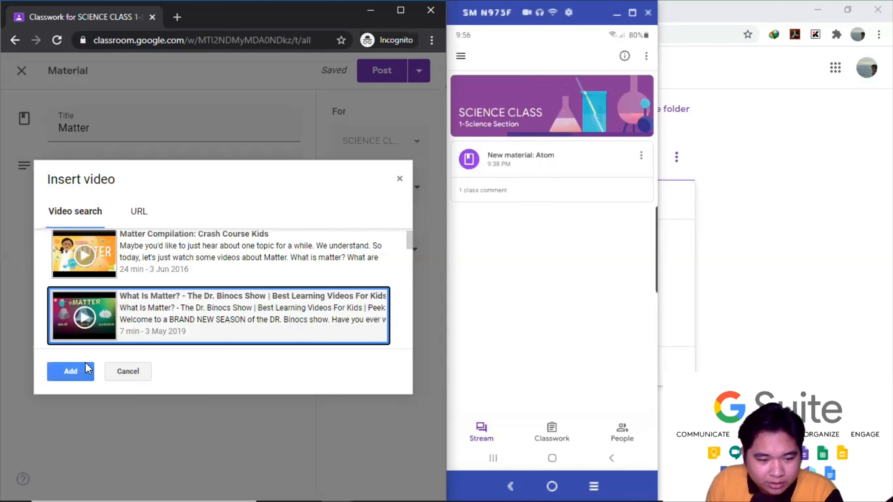
{"action": "left_click", "coordinate": [74, 372]}
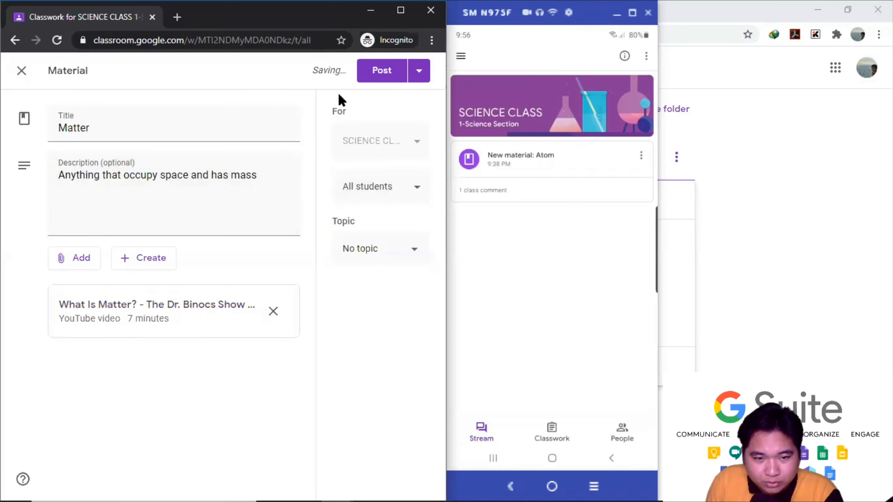
{"action": "left_click", "coordinate": [378, 72]}
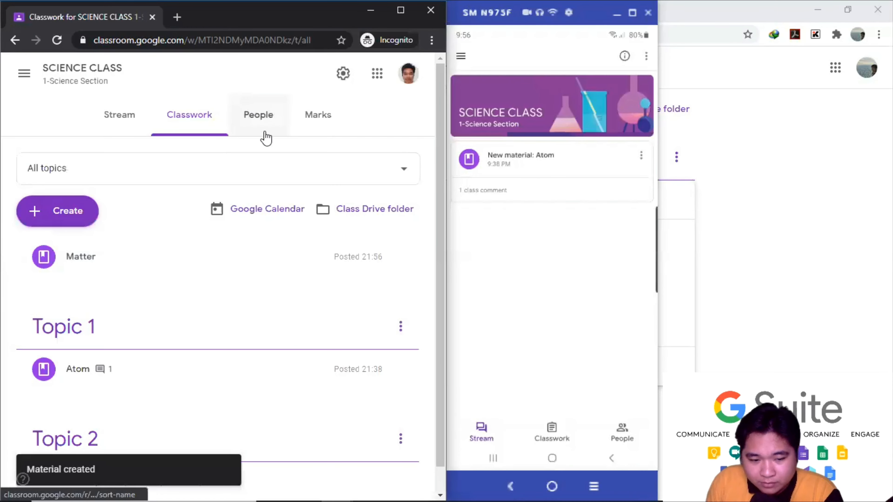
- Expand the Matter card on Classwork to show its description and the 'What Is Matter?' video
{"action": "scroll", "coordinate": [274, 305], "scroll_direction": "down", "scroll_amount": 1}
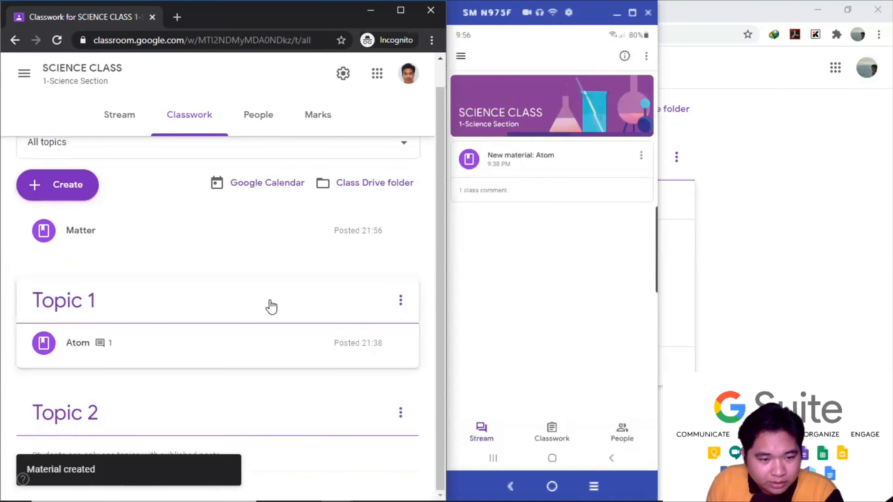
{"action": "scroll", "coordinate": [250, 305], "scroll_direction": "up", "scroll_amount": 1}
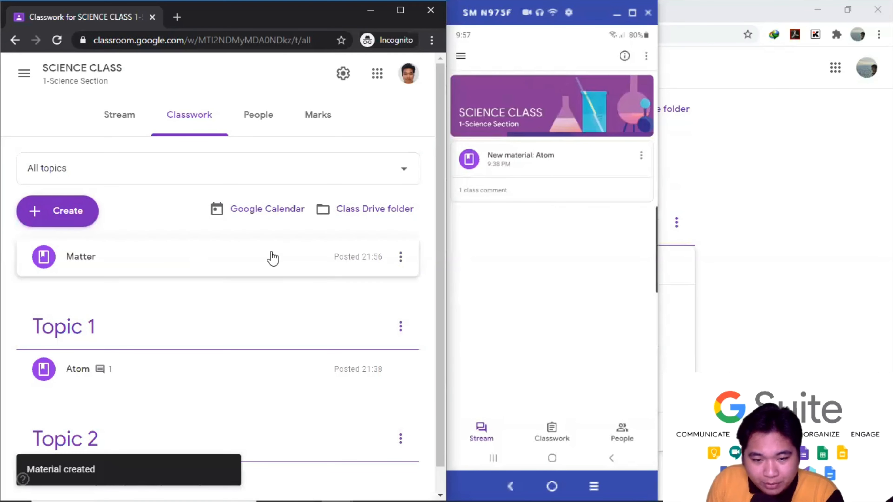
{"action": "left_click", "coordinate": [400, 256]}
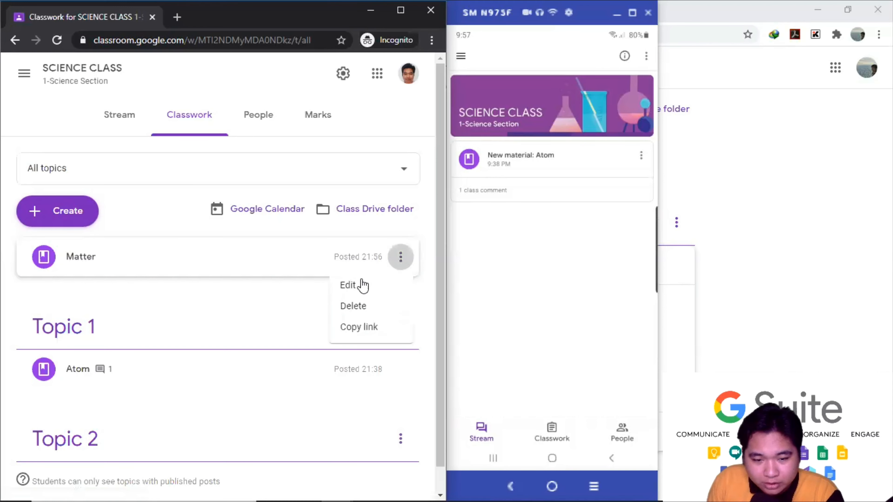
{"action": "left_click", "coordinate": [217, 271]}
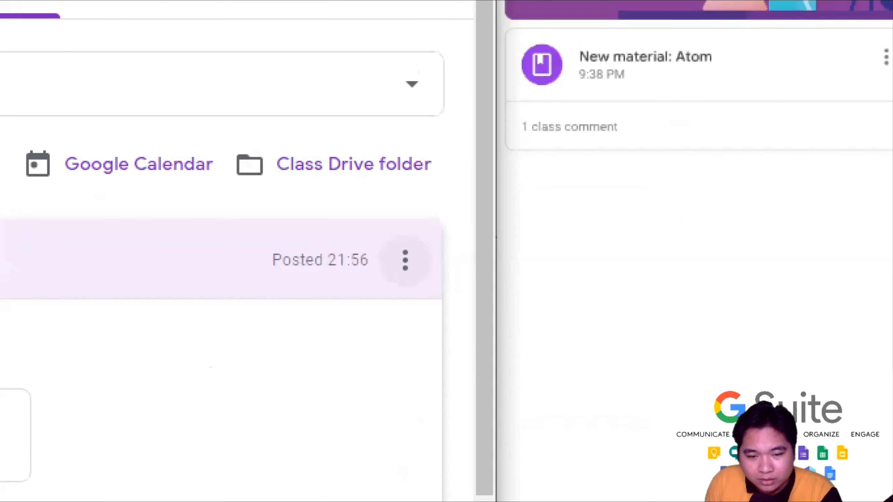
{"action": "left_click_drag", "start_coordinate": [376, 226], "coordinate": [386, 305]}
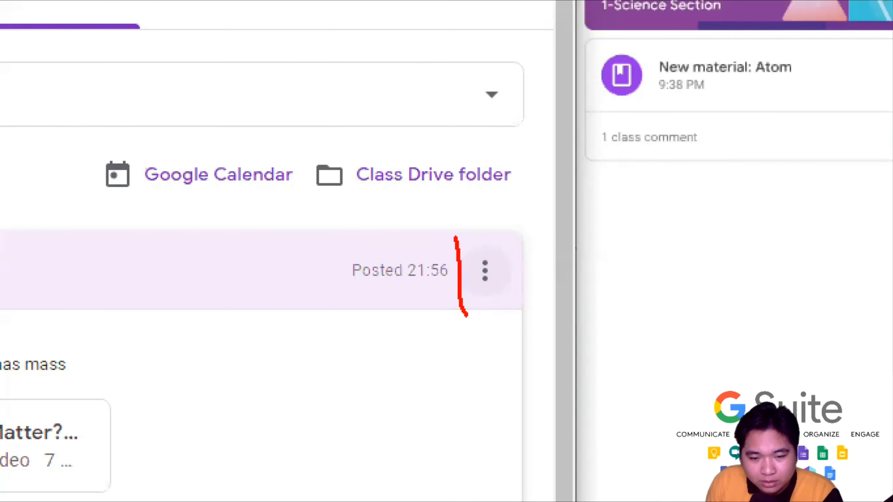
{"action": "left_click_drag", "start_coordinate": [466, 315], "coordinate": [527, 315]}
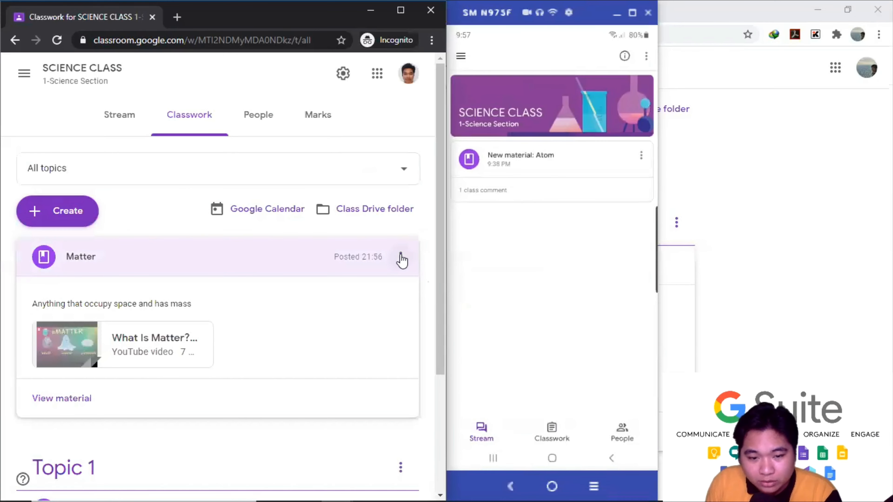
{"action": "left_click", "coordinate": [485, 271]}
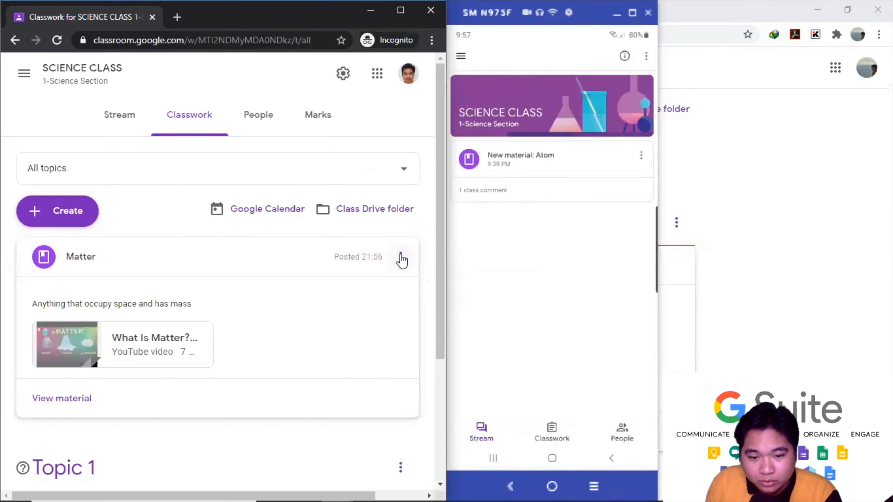
- Edit the Matter material, set its topic to Topic 1, and save
{"action": "left_click", "coordinate": [384, 291]}
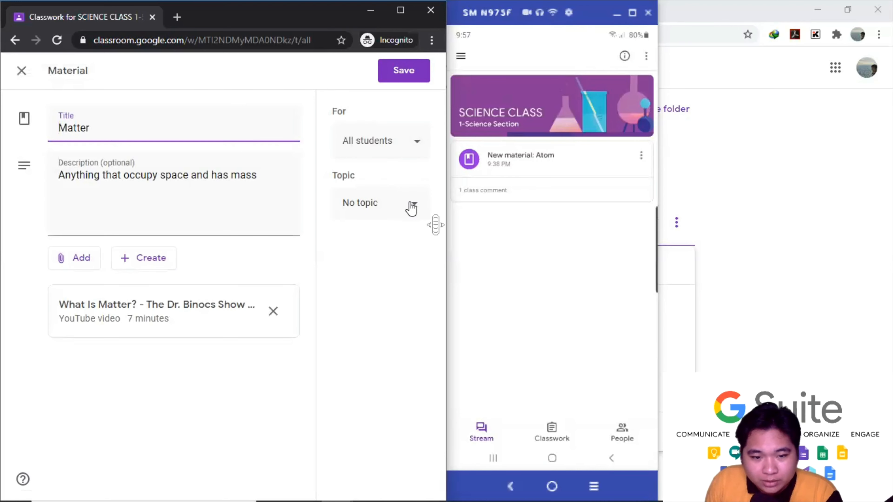
{"action": "left_click", "coordinate": [417, 212]}
{"action": "left_click", "coordinate": [370, 285]}
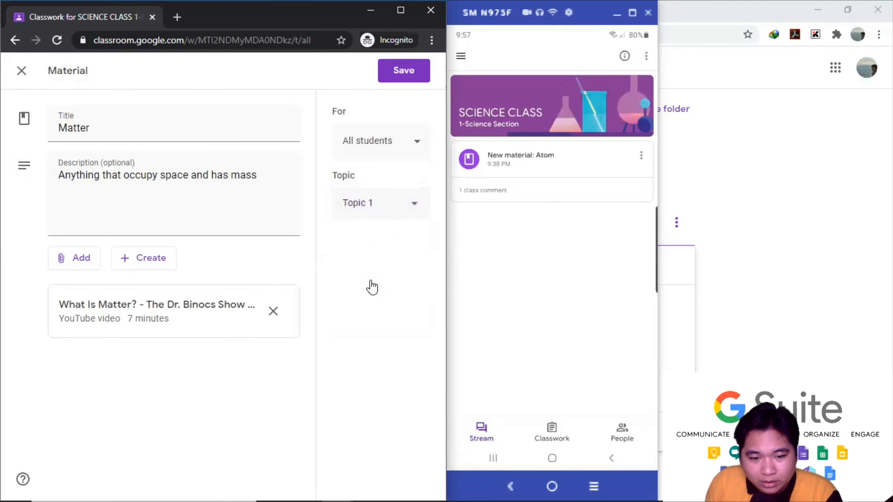
{"action": "middle_click", "coordinate": [426, 99]}
{"action": "left_click", "coordinate": [404, 75]}
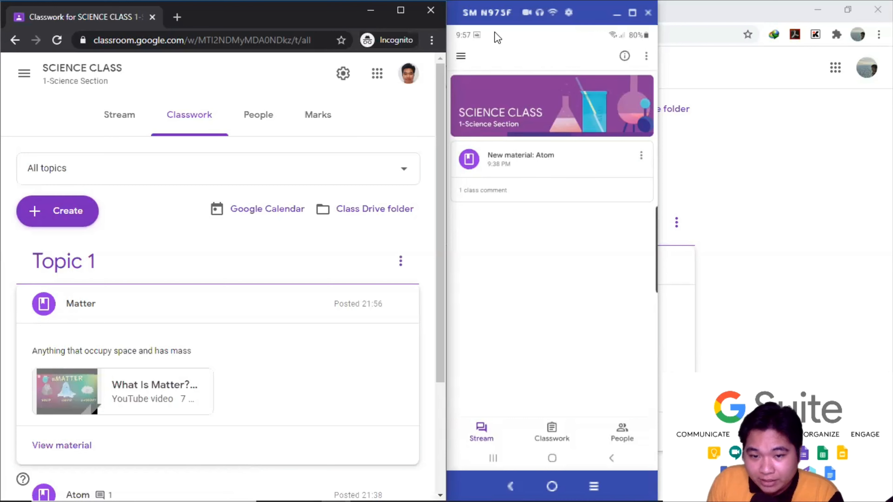
- Open the Matter material from the phone's notification and type the class comment 'Thanks sir!'
{"action": "left_click_drag", "start_coordinate": [500, 34], "coordinate": [493, 206]}
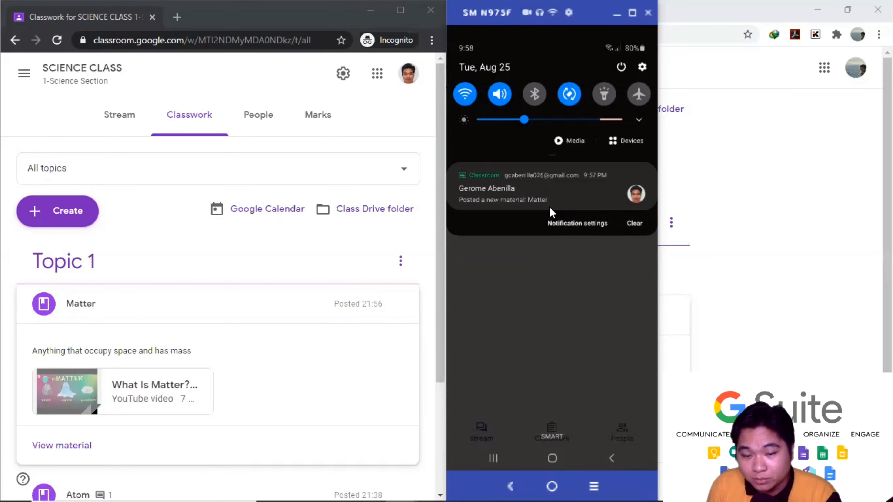
{"action": "left_click", "coordinate": [555, 203]}
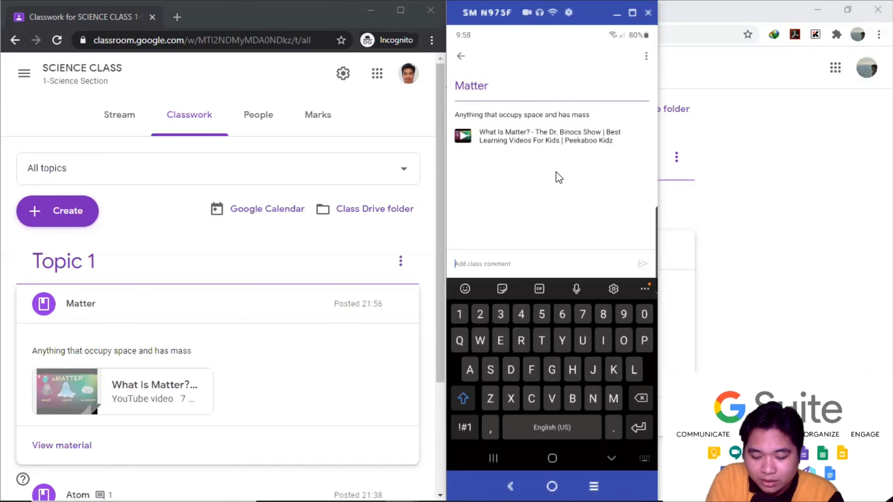
{"action": "type", "text": "Thanks"}
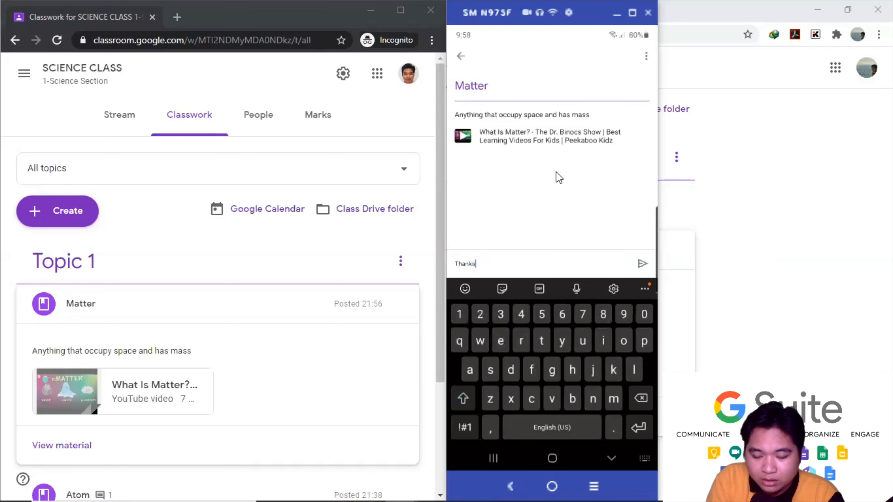
{"action": "type", "text": " sir!"}
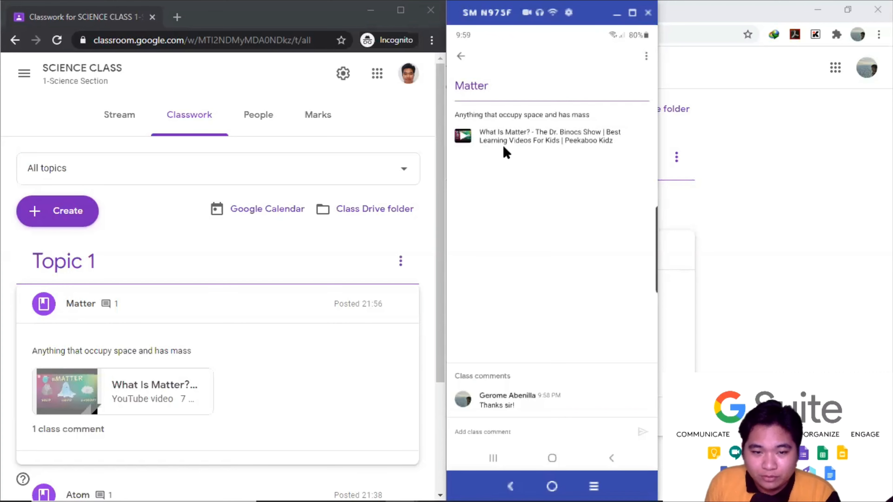
{"action": "left_click_drag", "start_coordinate": [608, 24], "coordinate": [613, 24]}
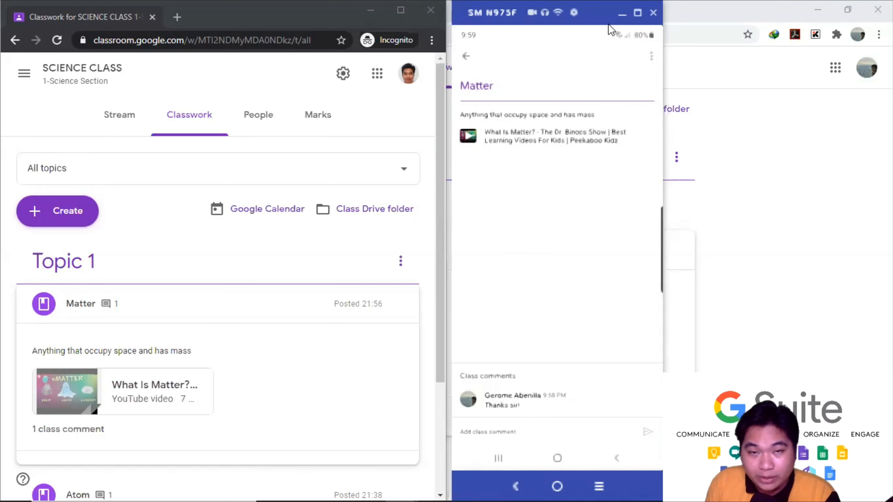
{"action": "left_click_drag", "start_coordinate": [608, 24], "coordinate": [808, 31]}
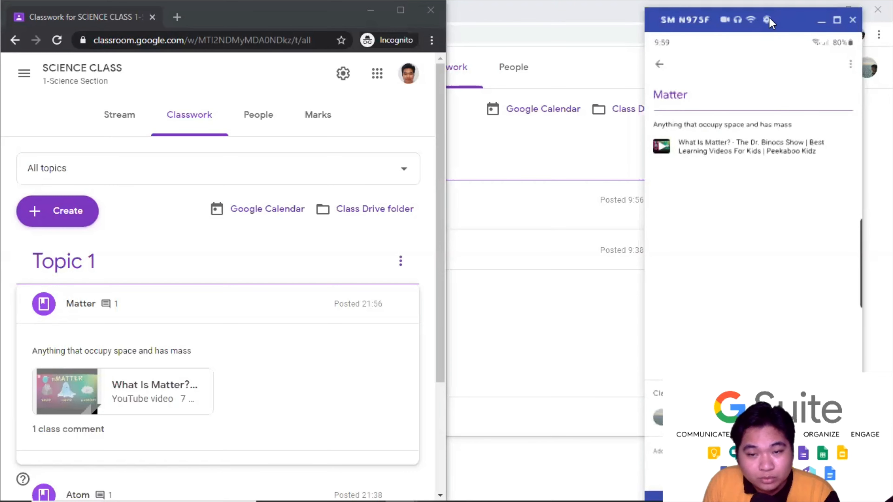
{"action": "left_click_drag", "start_coordinate": [793, 24], "coordinate": [768, 22]}
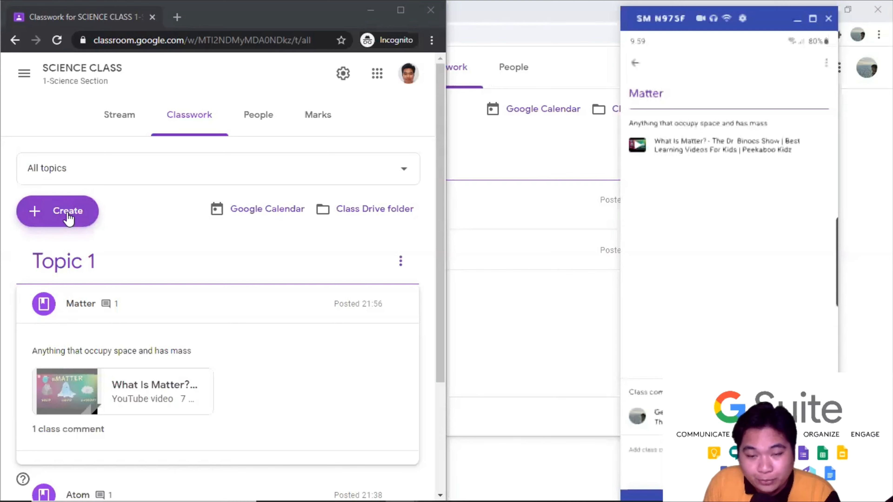
- Create a quiz assignment titled Quiz 1 with instructions 'Good Luck!' and remove the Blank Quiz
{"action": "left_click", "coordinate": [69, 218]}
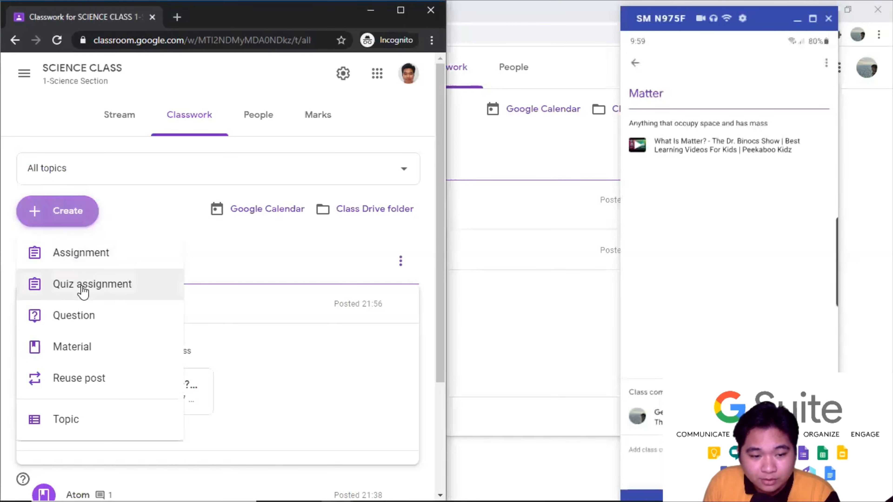
{"action": "left_click", "coordinate": [99, 287]}
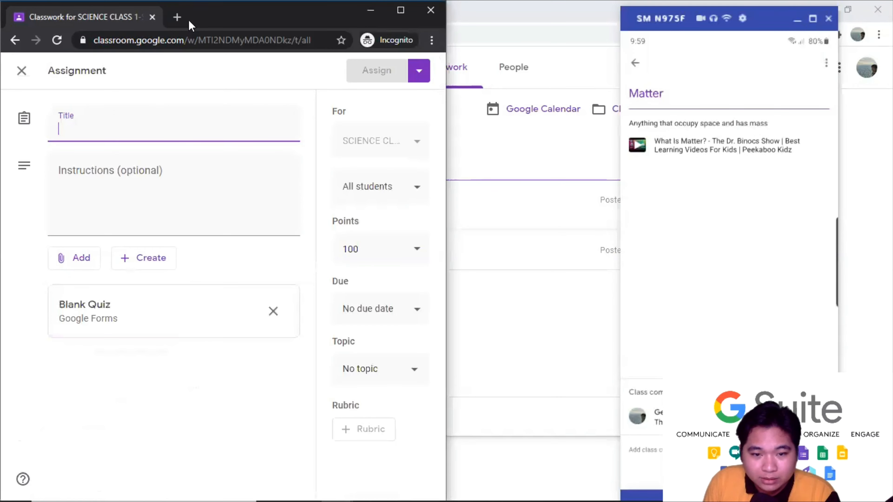
{"action": "double_click", "coordinate": [191, 26]}
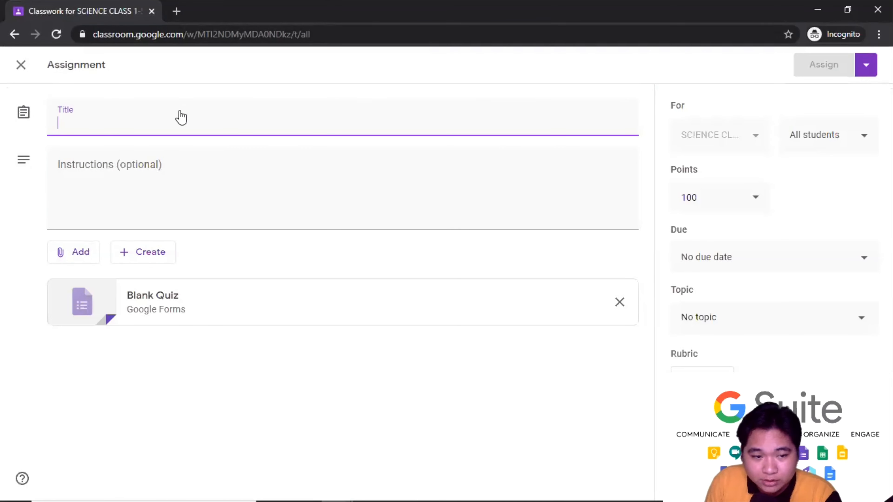
{"action": "type", "text": "Q"}
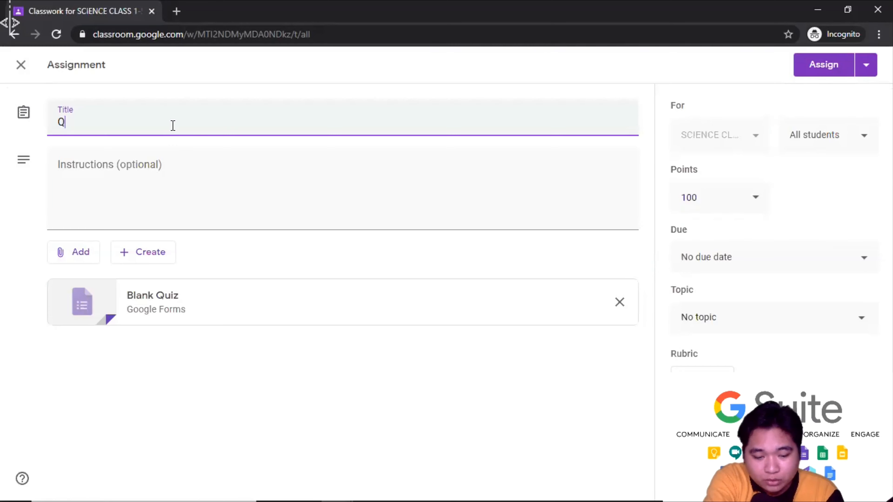
{"action": "type", "text": "uiz 1"}
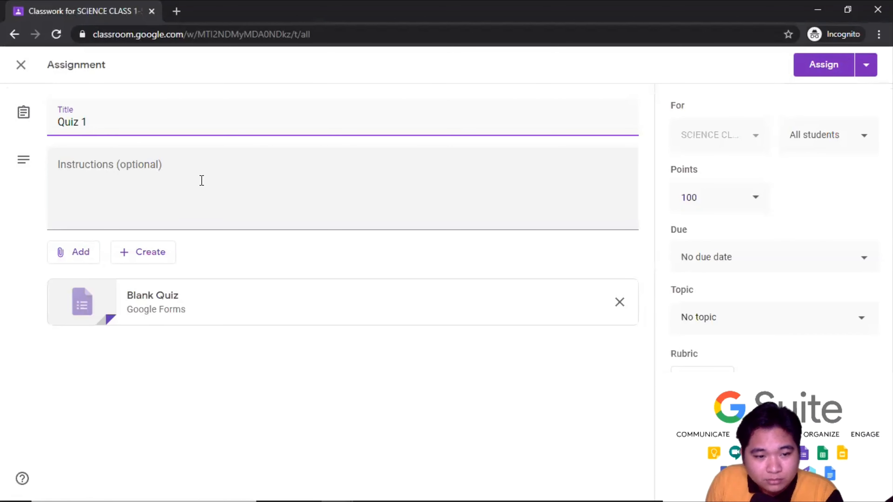
{"action": "left_click", "coordinate": [202, 180]}
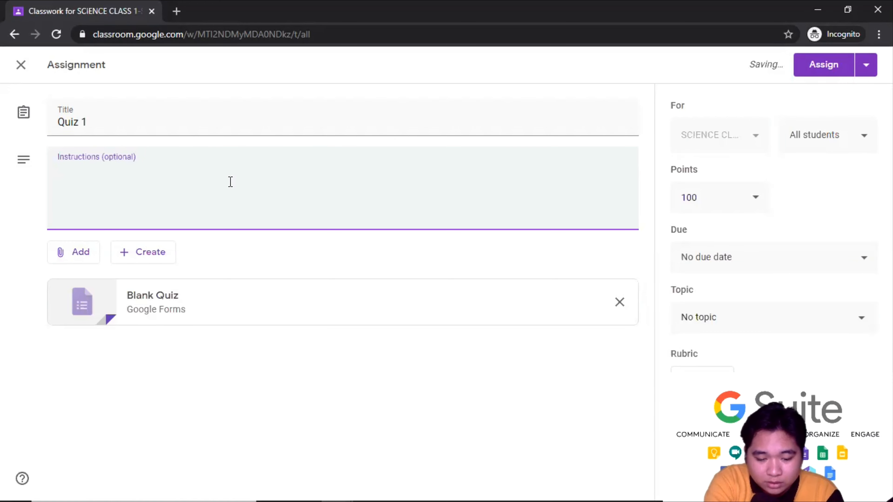
{"action": "type", "text": "Good Luck!"}
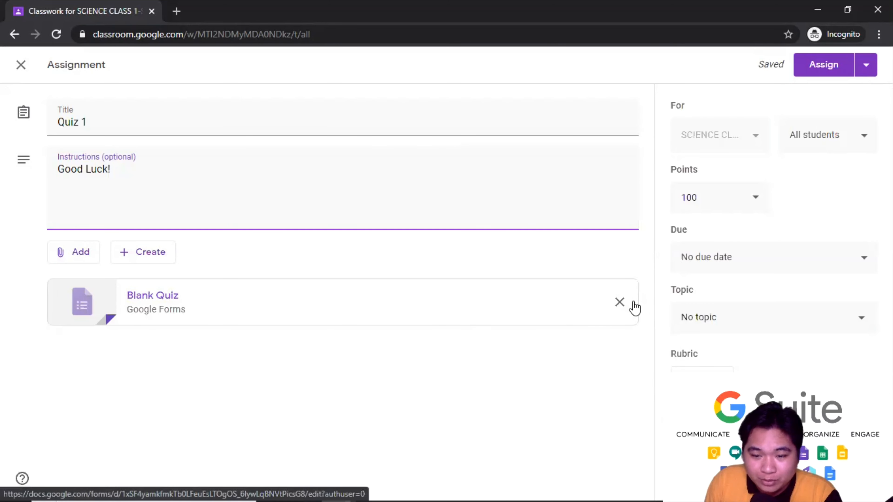
{"action": "left_click", "coordinate": [619, 301]}
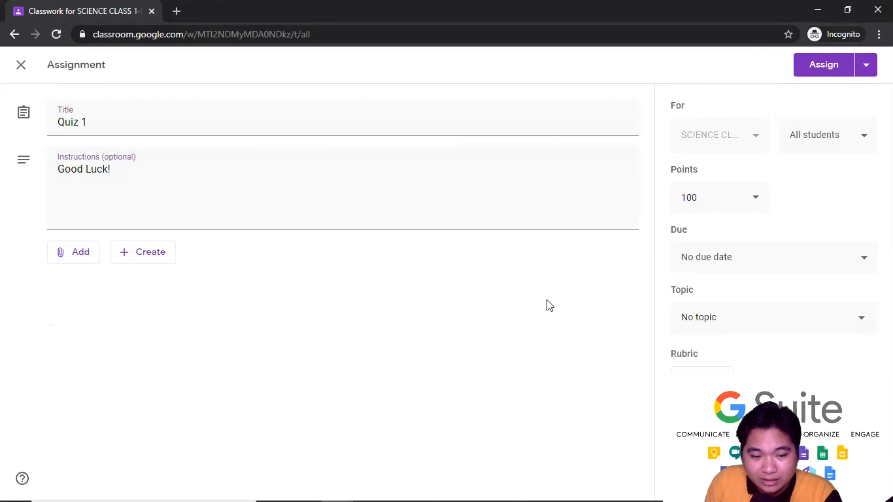
{"action": "left_click", "coordinate": [139, 260]}
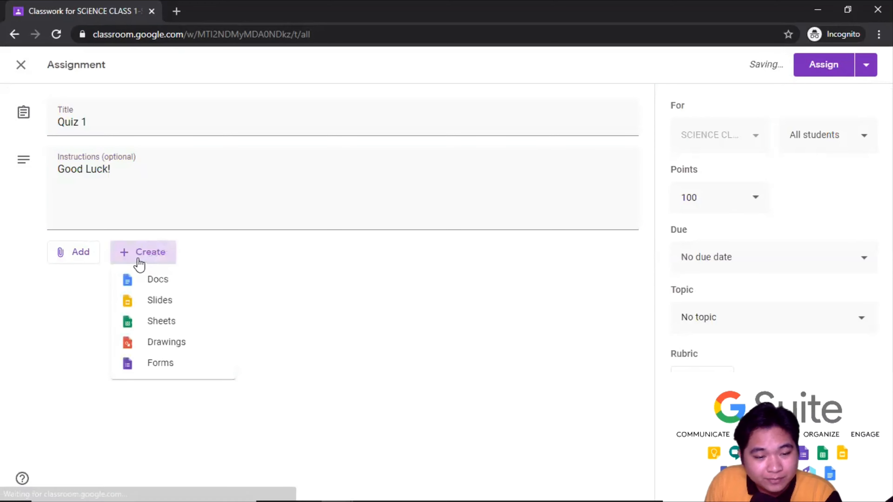
- Create a new Google Form from the assignment and title it 'Quiz 1'
{"action": "left_click", "coordinate": [173, 367]}
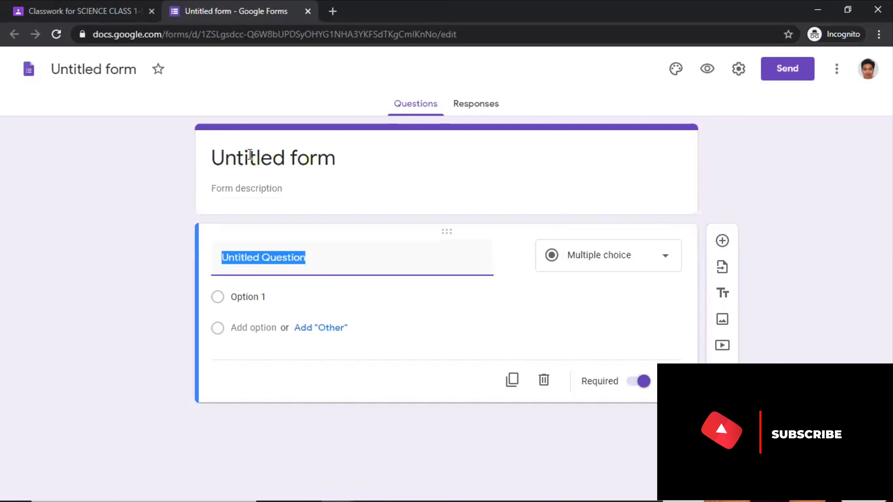
{"action": "left_click", "coordinate": [273, 149]}
{"action": "type", "text": "Qui"}
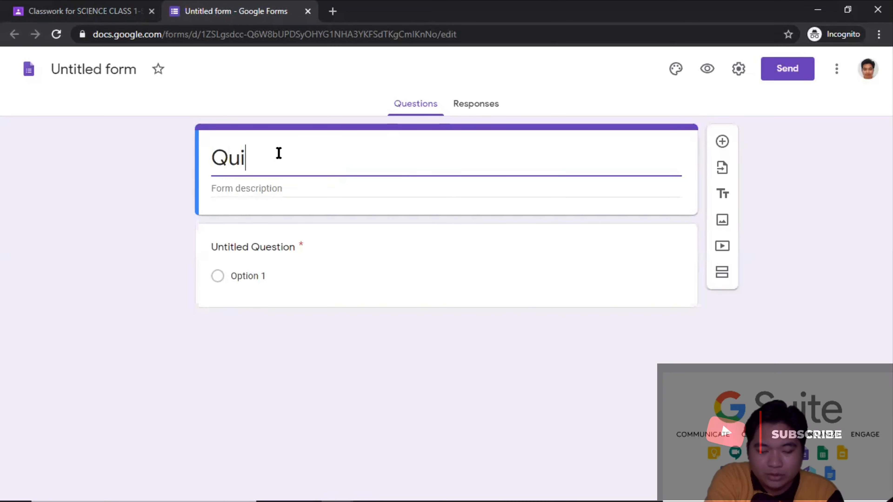
{"action": "type", "text": "z 1"}
{"action": "left_click", "coordinate": [152, 236]}
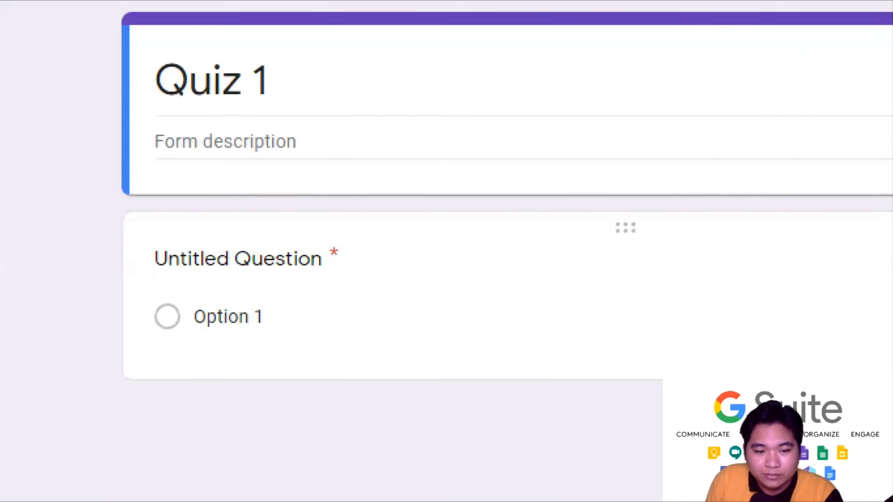
{"action": "left_click_drag", "start_coordinate": [118, 11], "coordinate": [196, 7]}
{"action": "mouse_move", "coordinate": [121, 17]}
{"action": "left_mouse_down"}
{"action": "mouse_move", "coordinate": [113, 210]}
{"action": "mouse_move", "coordinate": [201, 190]}
{"action": "left_mouse_up"}
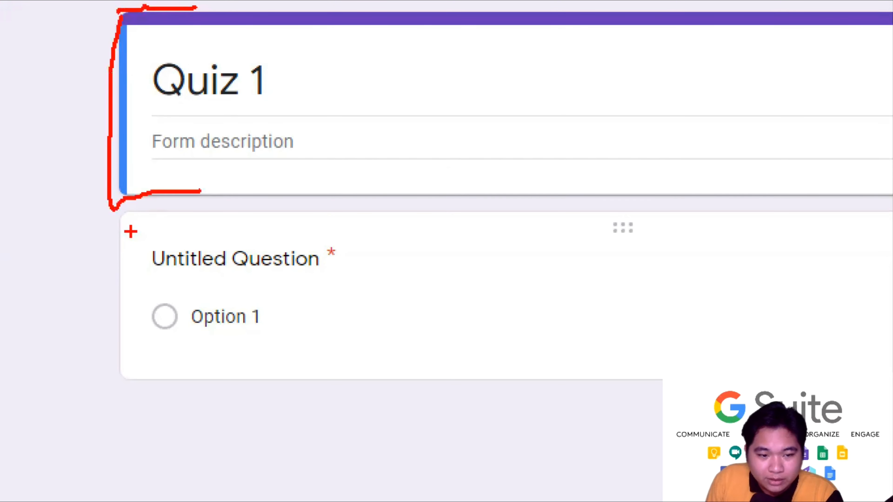
{"action": "mouse_move", "coordinate": [116, 215]}
{"action": "left_mouse_down"}
{"action": "mouse_move", "coordinate": [106, 336]}
{"action": "mouse_move", "coordinate": [184, 382]}
{"action": "left_mouse_up"}
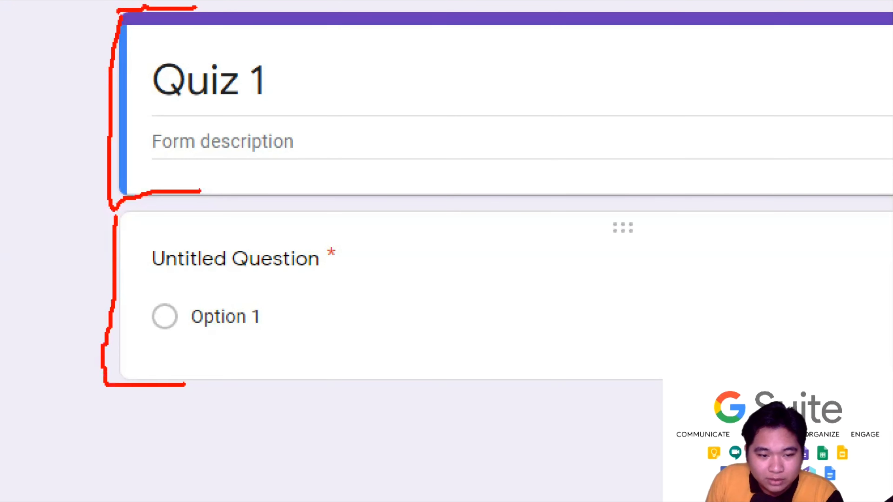
{"action": "left_click_drag", "start_coordinate": [120, 212], "coordinate": [170, 212]}
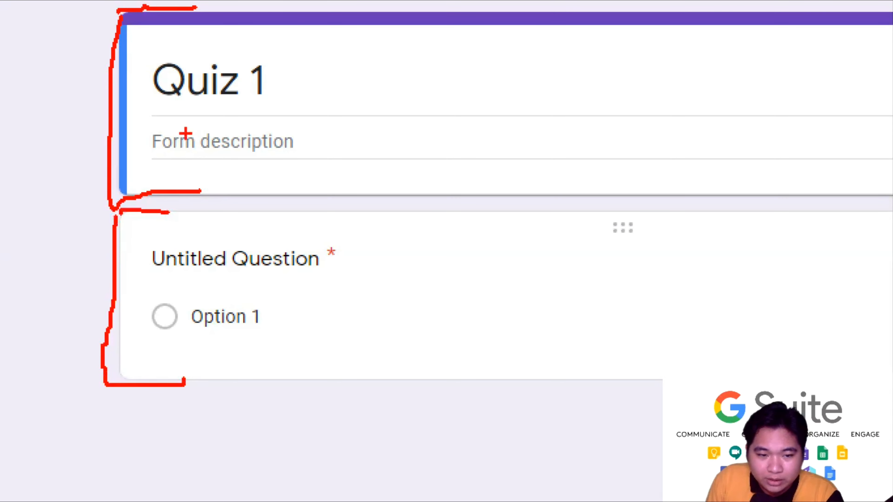
{"action": "mouse_move", "coordinate": [166, 115]}
{"action": "left_mouse_down"}
{"action": "mouse_move", "coordinate": [151, 143]}
{"action": "mouse_move", "coordinate": [154, 118]}
{"action": "mouse_move", "coordinate": [123, 131]}
{"action": "left_mouse_up"}
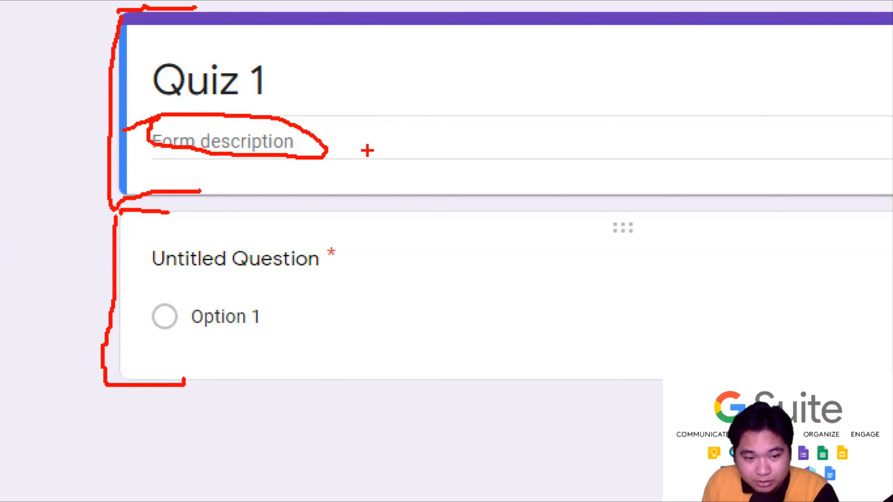
{"action": "key", "text": "Escape"}
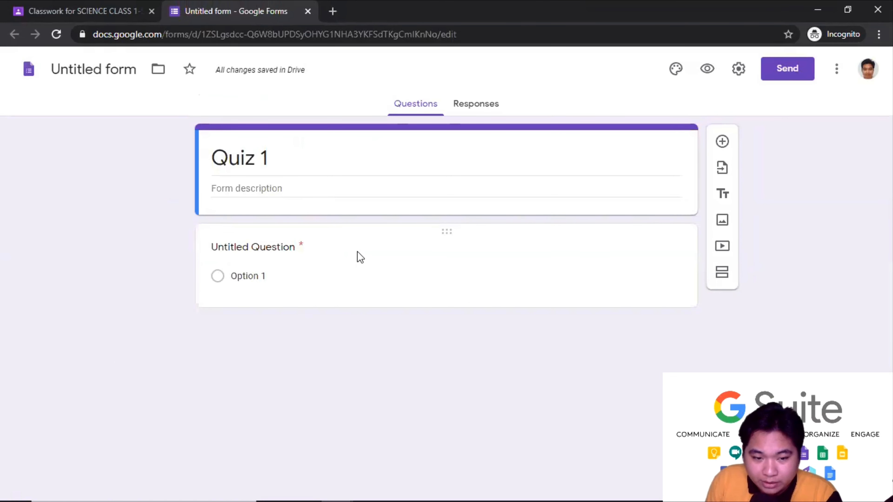
{"action": "left_click", "coordinate": [360, 257]}
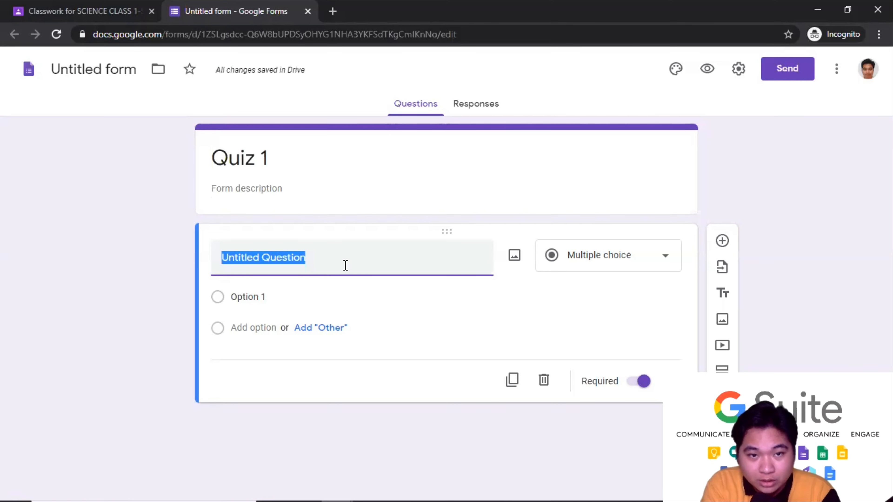
{"action": "type", "text": "What"}
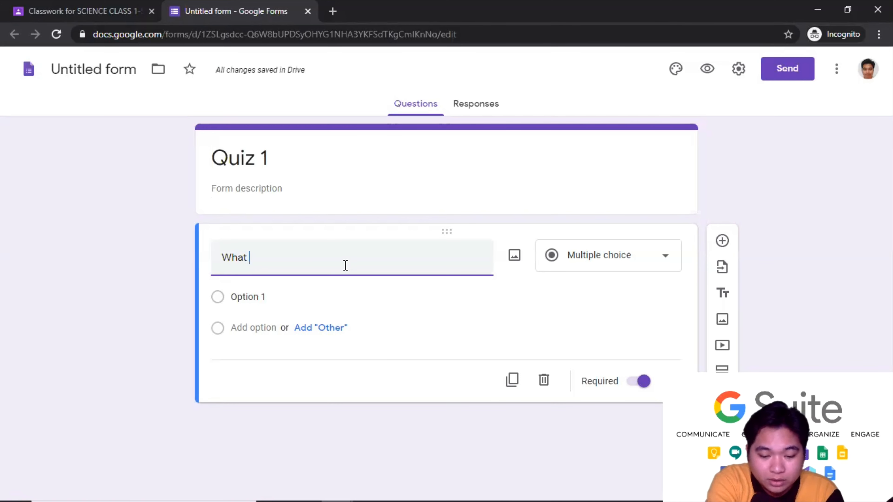
{"action": "type", "text": " is the smalle"}
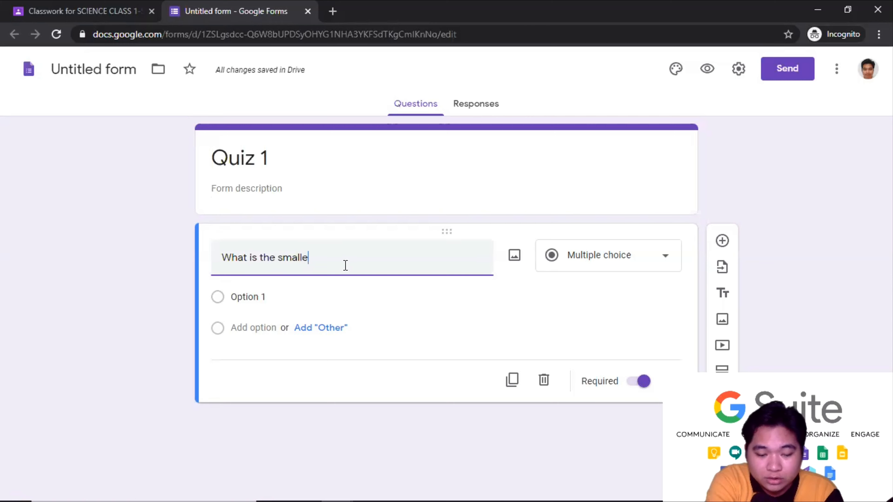
{"action": "type", "text": "st pa"}
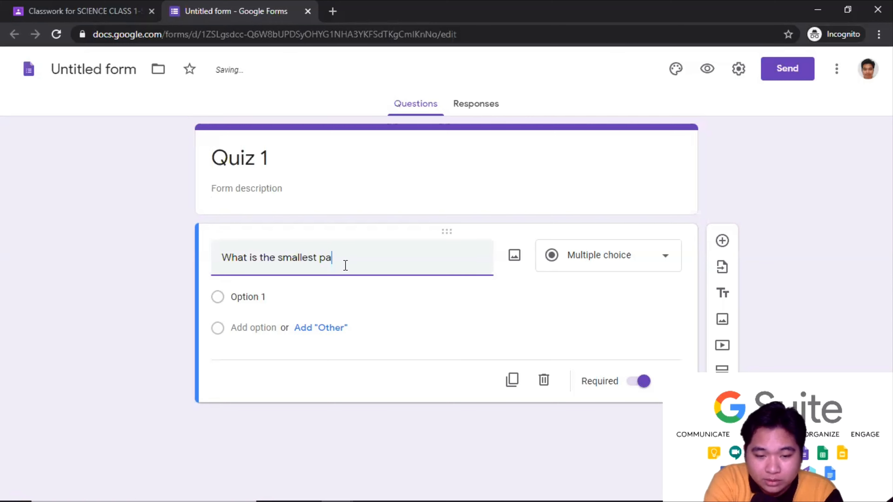
{"action": "type", "text": "rt of "}
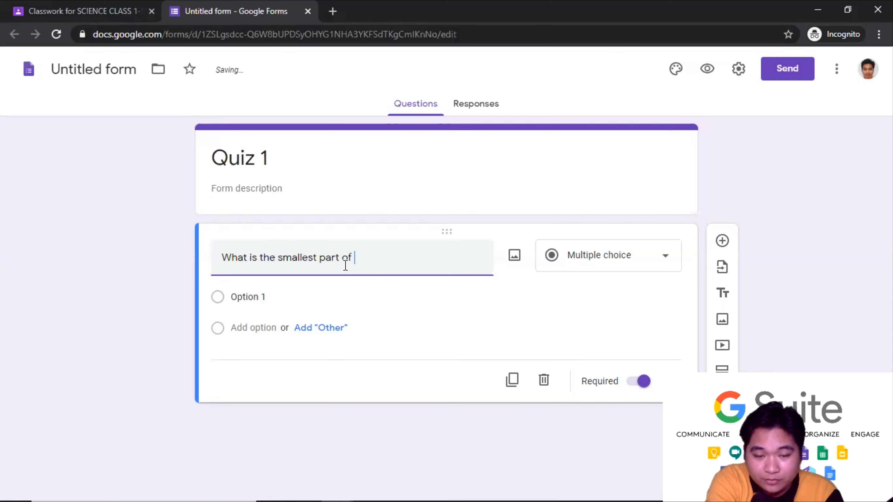
{"action": "type", "text": "the atom"}
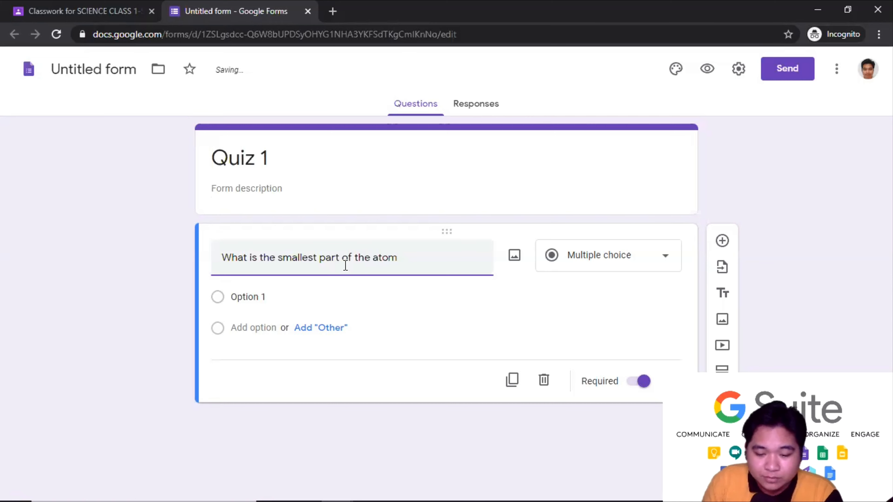
{"action": "type", "text": "?"}
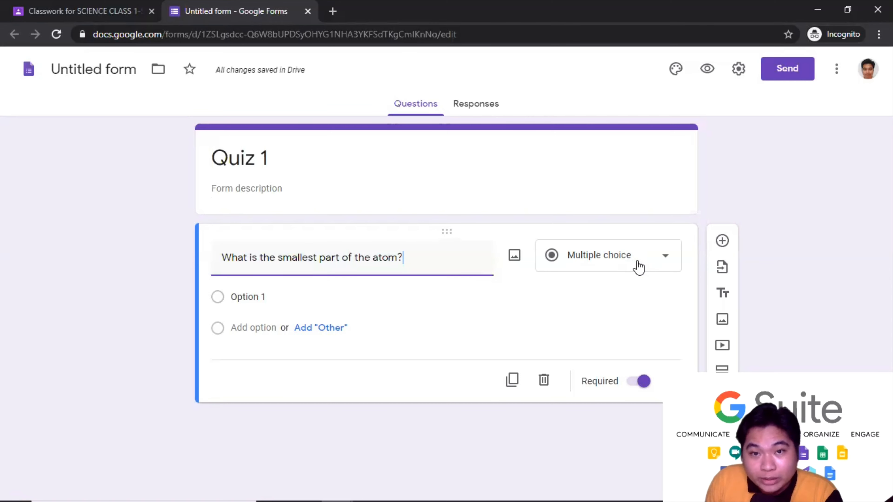
{"action": "left_click", "coordinate": [666, 261]}
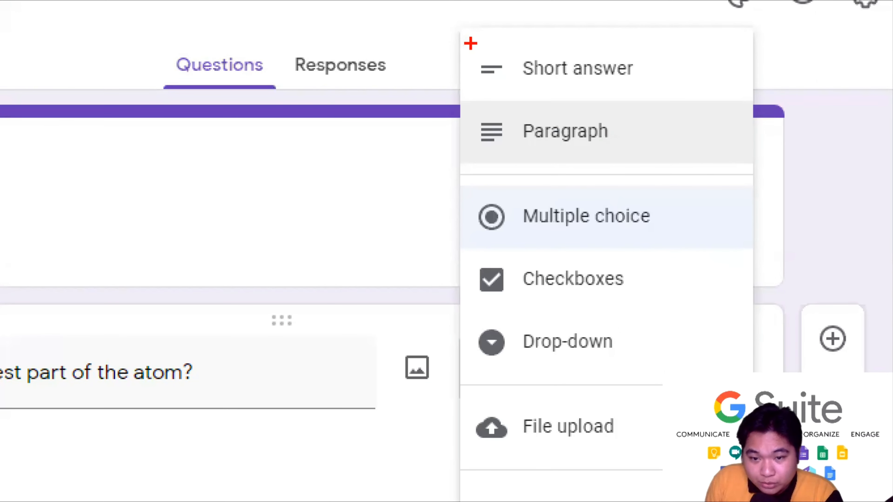
{"action": "left_click_drag", "start_coordinate": [471, 43], "coordinate": [494, 85]}
{"action": "mouse_move", "coordinate": [480, 115]}
{"action": "left_mouse_down"}
{"action": "mouse_move", "coordinate": [477, 155]}
{"action": "mouse_move", "coordinate": [533, 161]}
{"action": "left_mouse_up"}
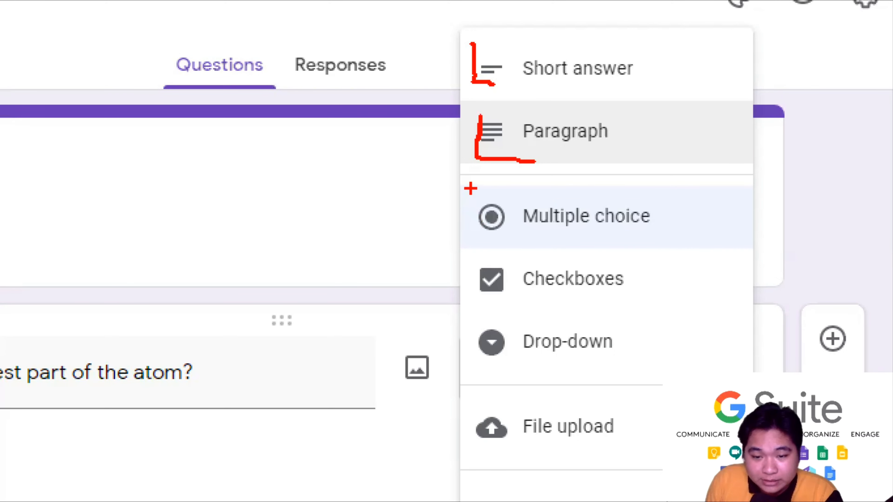
{"action": "mouse_move", "coordinate": [471, 189]}
{"action": "left_mouse_down"}
{"action": "mouse_move", "coordinate": [477, 246]}
{"action": "mouse_move", "coordinate": [527, 242]}
{"action": "left_mouse_up"}
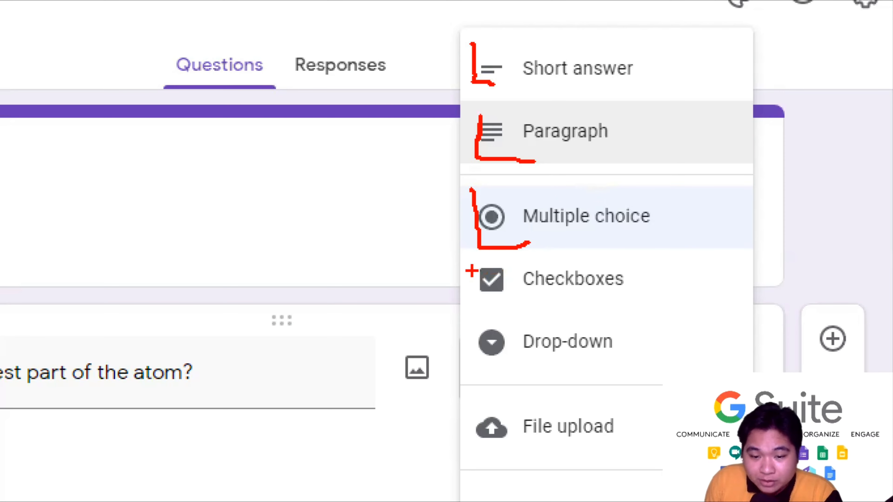
{"action": "mouse_move", "coordinate": [469, 253]}
{"action": "left_mouse_down"}
{"action": "mouse_move", "coordinate": [476, 301]}
{"action": "mouse_move", "coordinate": [511, 300]}
{"action": "left_mouse_up"}
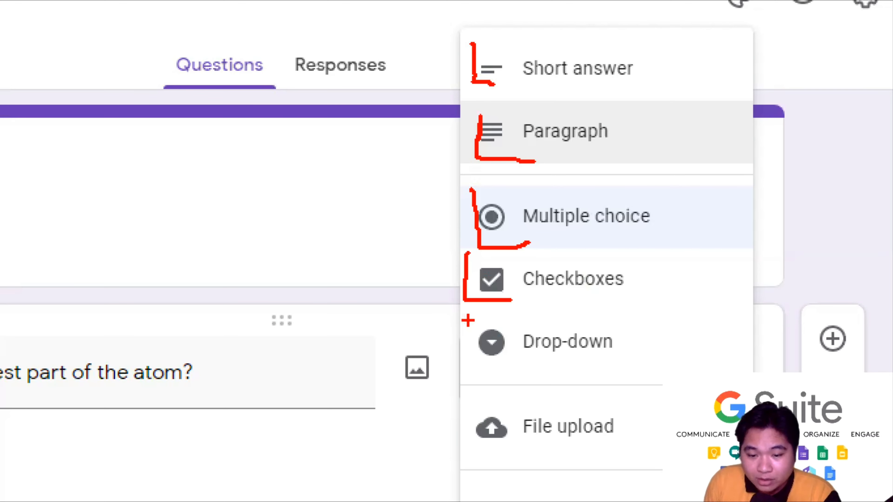
{"action": "mouse_move", "coordinate": [472, 321]}
{"action": "left_mouse_down"}
{"action": "mouse_move", "coordinate": [475, 372]}
{"action": "mouse_move", "coordinate": [526, 370]}
{"action": "left_mouse_up"}
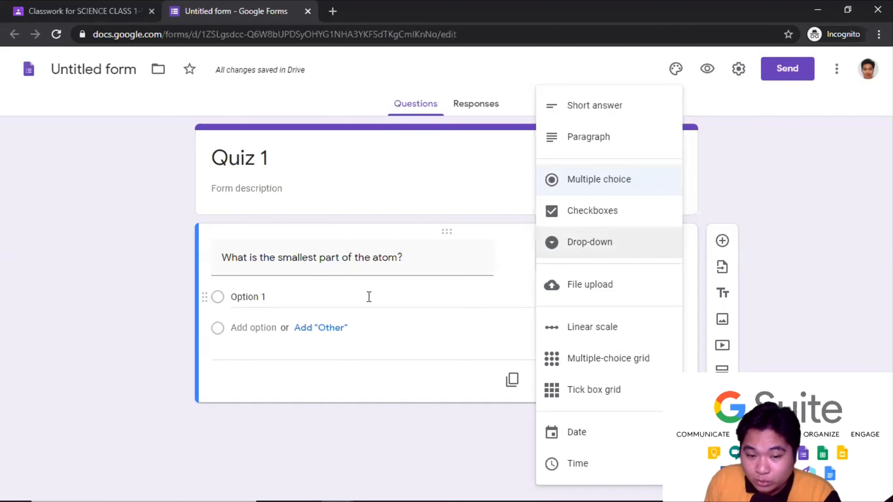
- Set the atom question's type to Multiple choice and deselect the Option 1 field
{"action": "left_click", "coordinate": [355, 295]}
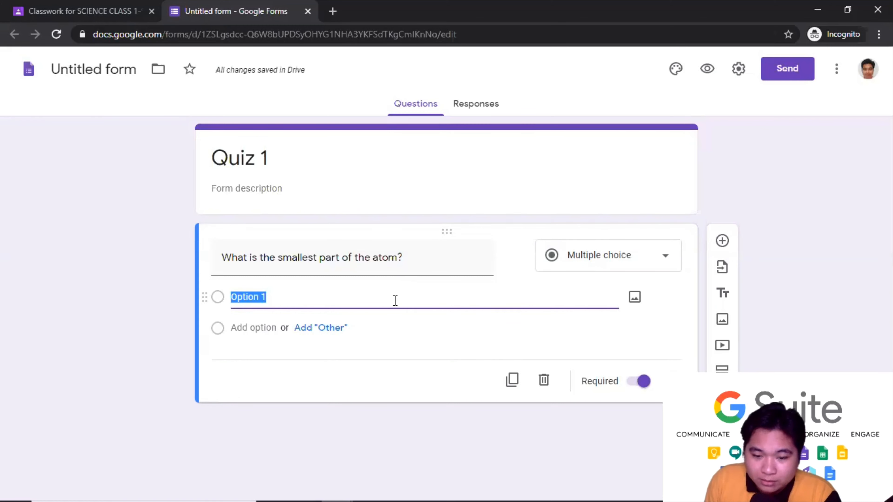
{"action": "left_click", "coordinate": [291, 378]}
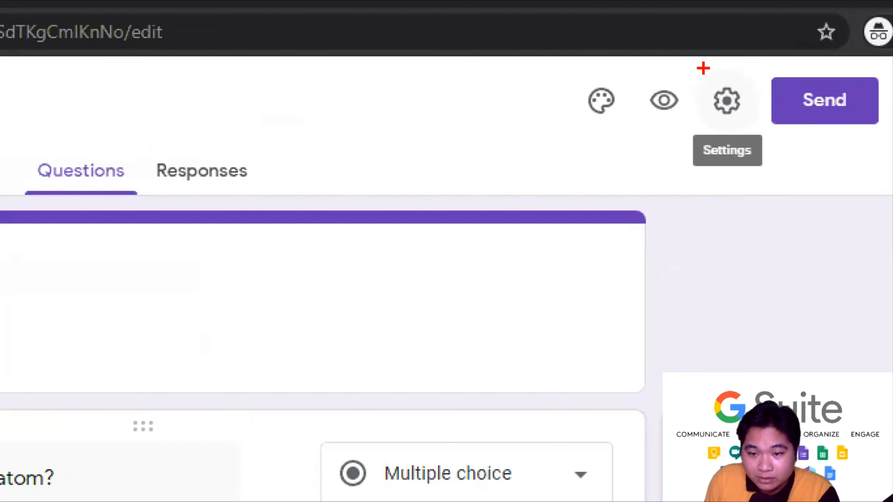
{"action": "mouse_move", "coordinate": [703, 67]}
{"action": "left_mouse_down"}
{"action": "mouse_move", "coordinate": [702, 135]}
{"action": "mouse_move", "coordinate": [740, 133]}
{"action": "left_mouse_up"}
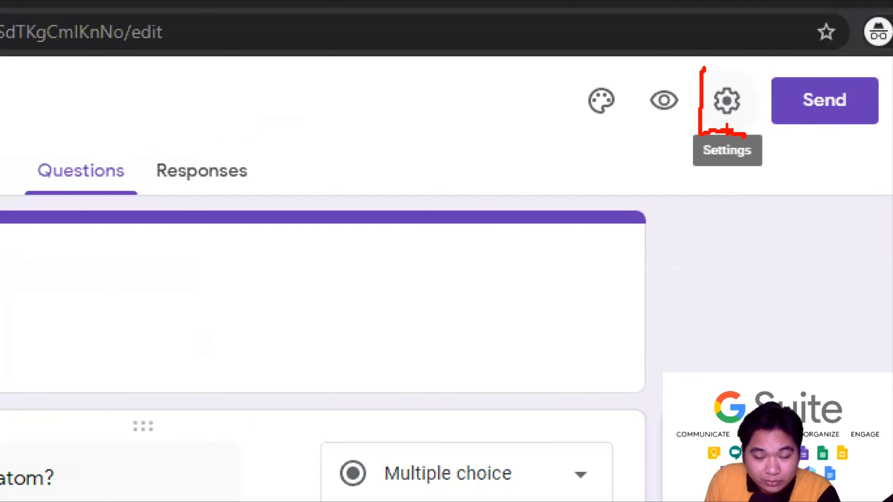
{"action": "key", "text": "Escape"}
- Turn on Make this a quiz and uncheck Missed questions, Correct answers and Point values
{"action": "left_click", "coordinate": [739, 72]}
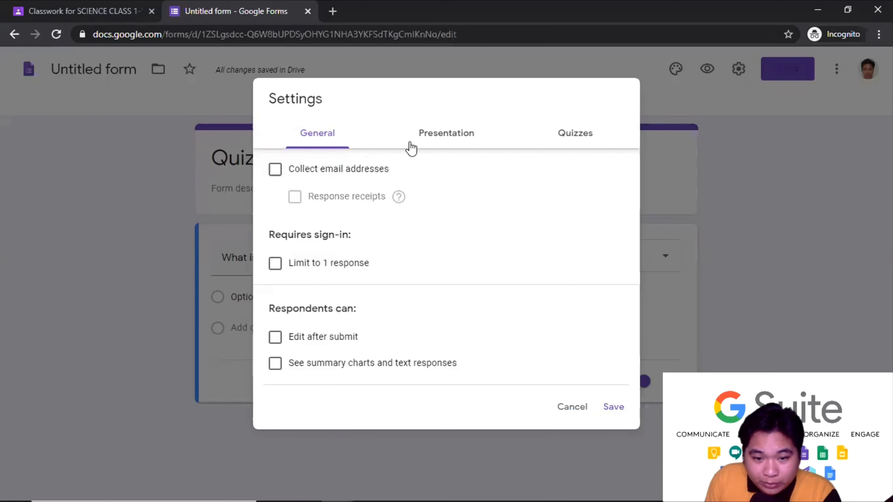
{"action": "left_click", "coordinate": [449, 139]}
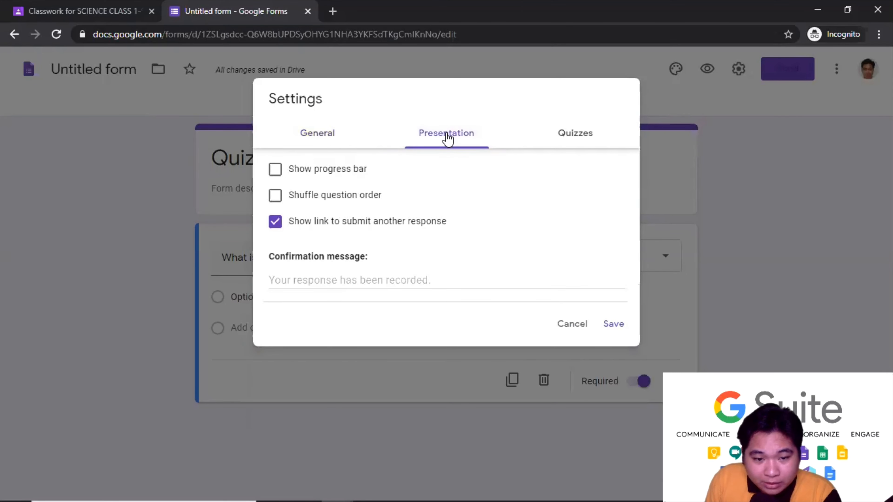
{"action": "left_click", "coordinate": [564, 140]}
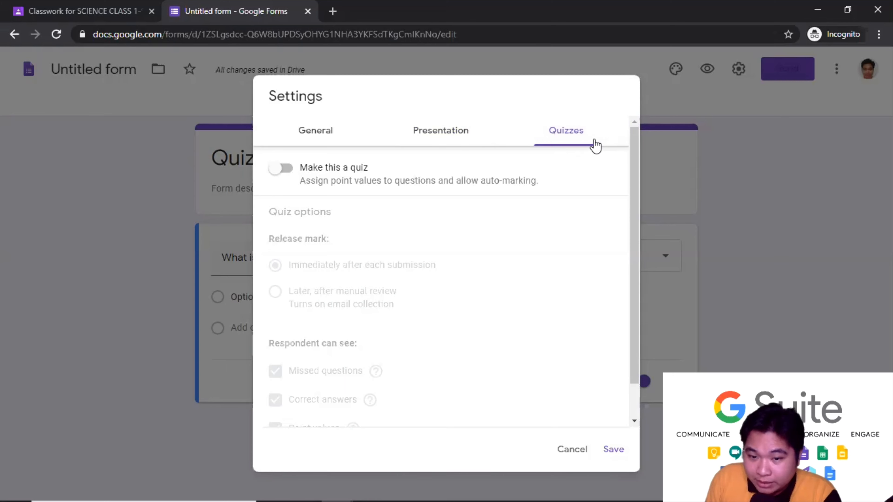
{"action": "left_click", "coordinate": [287, 170]}
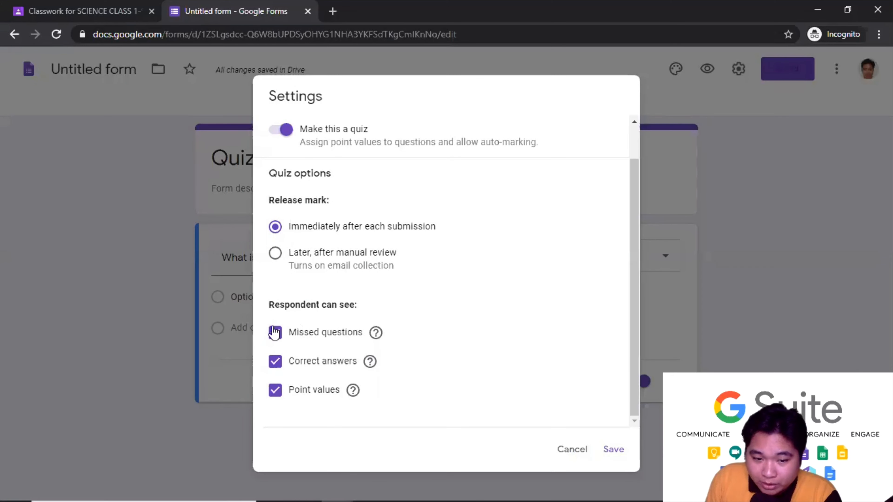
{"action": "left_click", "coordinate": [274, 333]}
{"action": "left_click", "coordinate": [276, 363]}
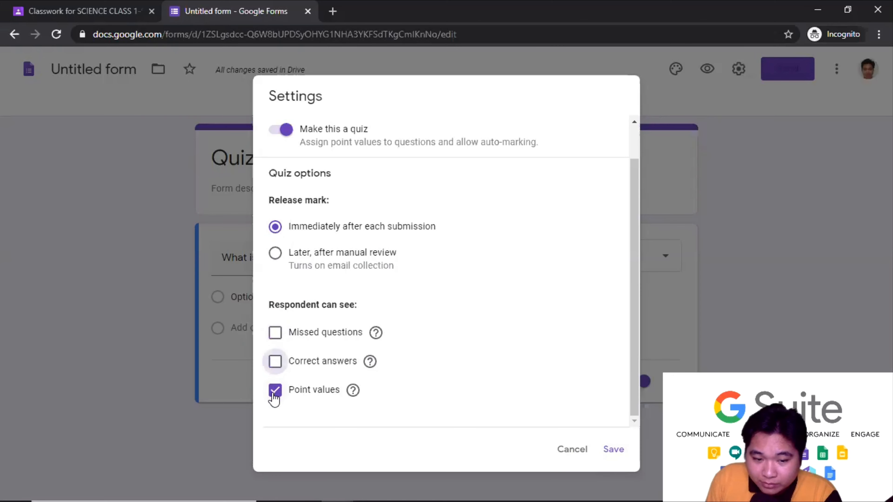
{"action": "left_click", "coordinate": [274, 390]}
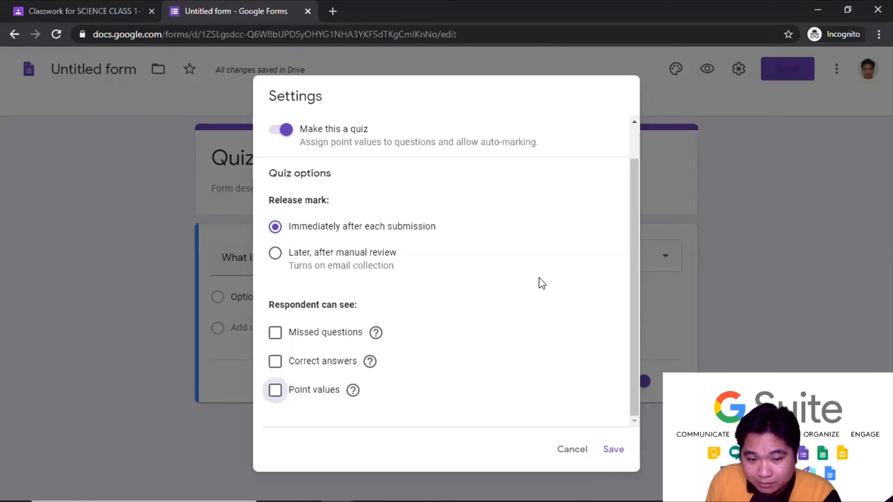
{"action": "left_click_drag", "start_coordinate": [633, 289], "coordinate": [632, 246]}
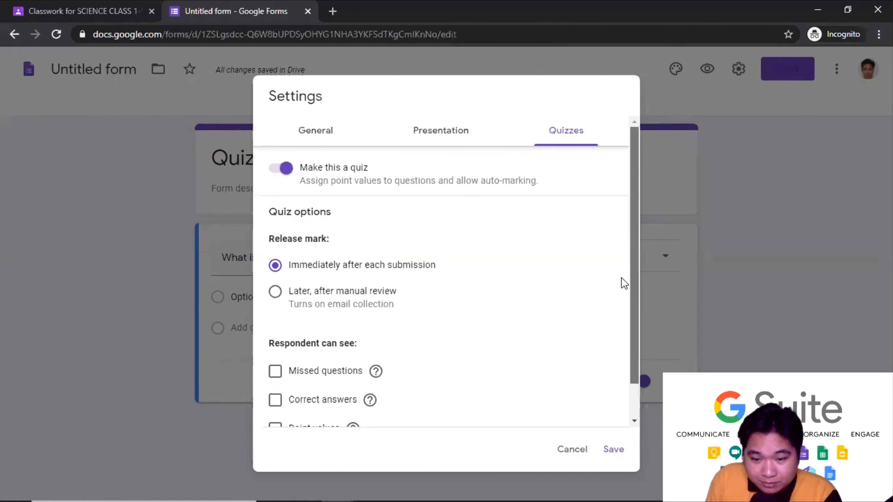
{"action": "scroll", "coordinate": [476, 337], "scroll_direction": "down", "scroll_amount": 1}
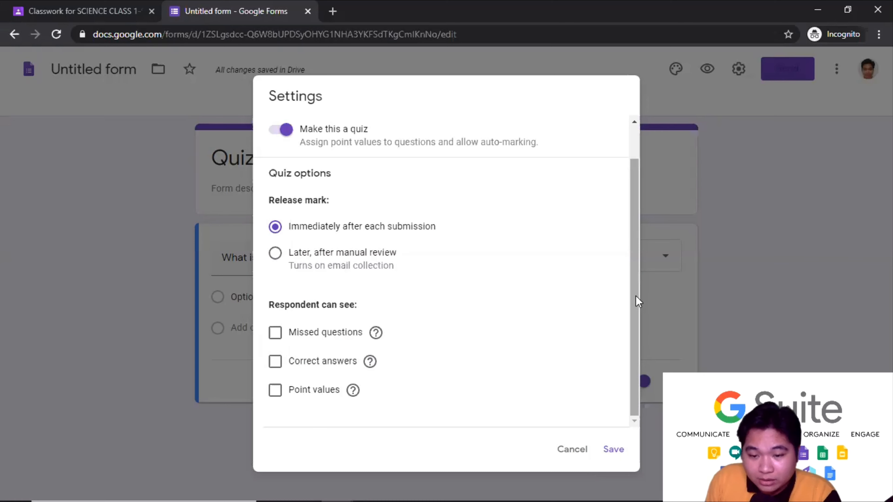
{"action": "left_click_drag", "start_coordinate": [635, 296], "coordinate": [630, 332]}
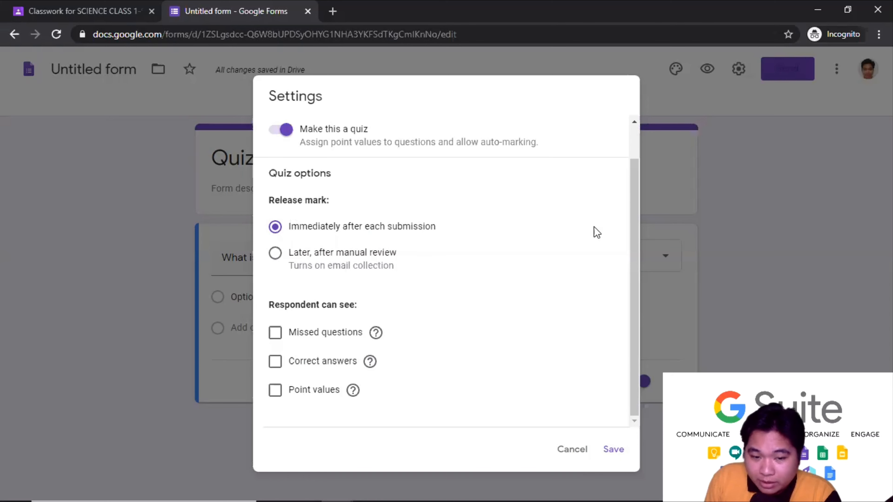
- Save the quiz settings
{"action": "left_click", "coordinate": [613, 450]}
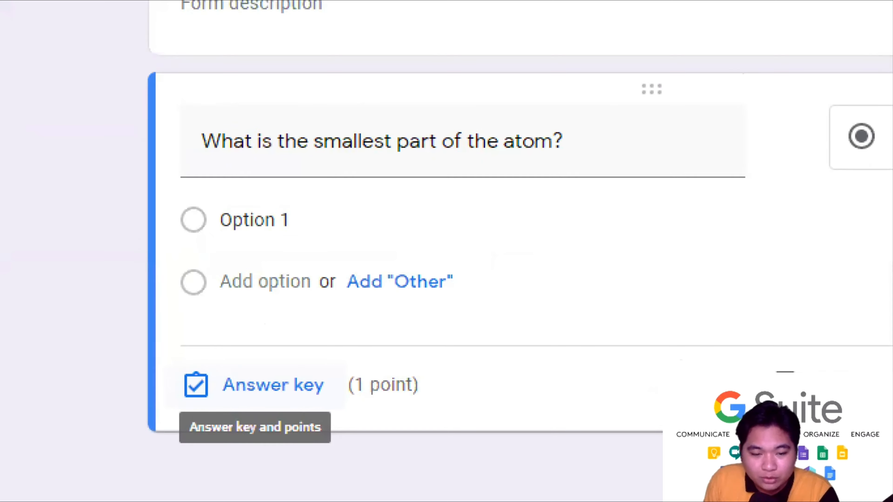
{"action": "mouse_move", "coordinate": [179, 327]}
{"action": "left_mouse_down"}
{"action": "mouse_move", "coordinate": [180, 338]}
{"action": "mouse_move", "coordinate": [458, 431]}
{"action": "mouse_move", "coordinate": [432, 337]}
{"action": "mouse_move", "coordinate": [100, 318]}
{"action": "left_mouse_up"}
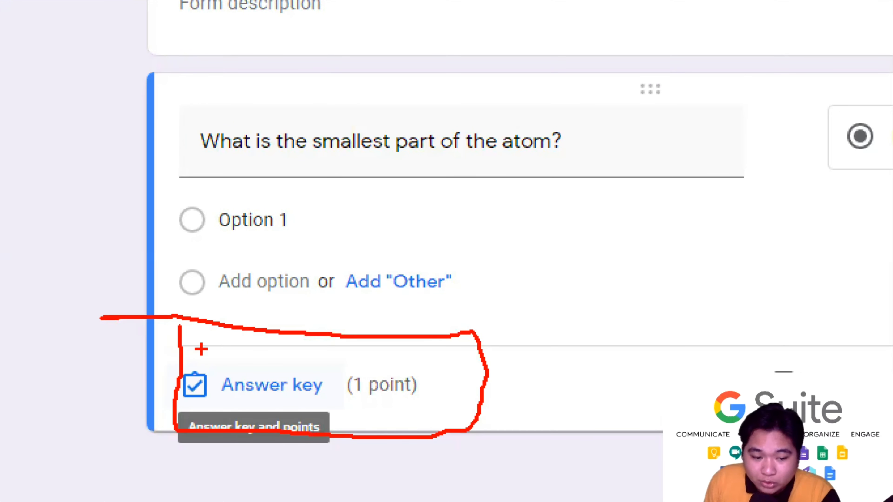
{"action": "key", "text": "Escape"}
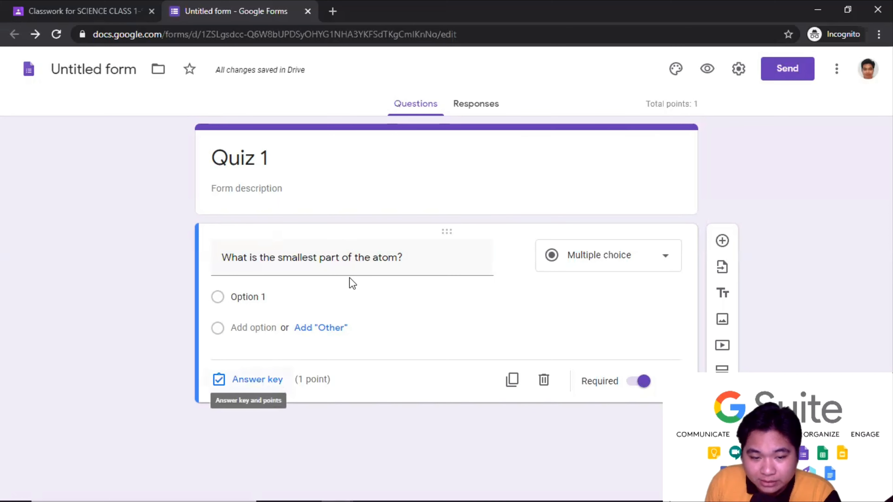
- Enter the atom question's four choices: Electron, Nucleus, Proton and Neutrons
{"action": "left_click", "coordinate": [278, 290]}
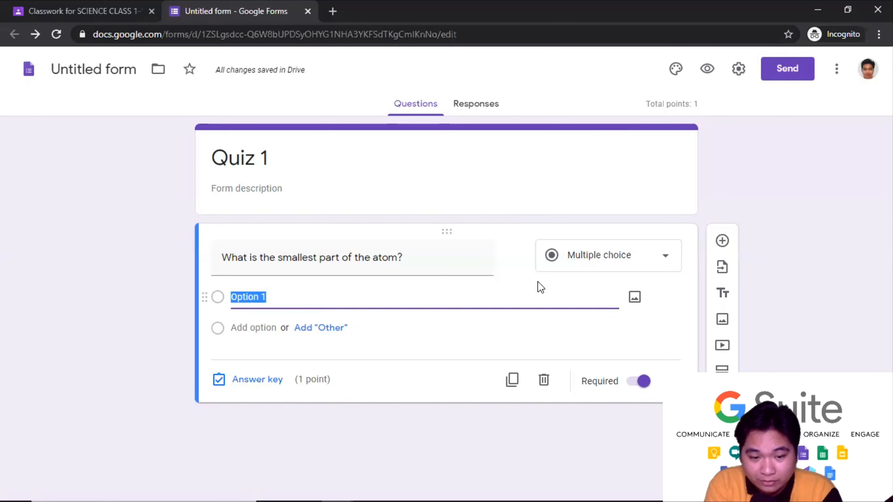
{"action": "type", "text": "Electron"}
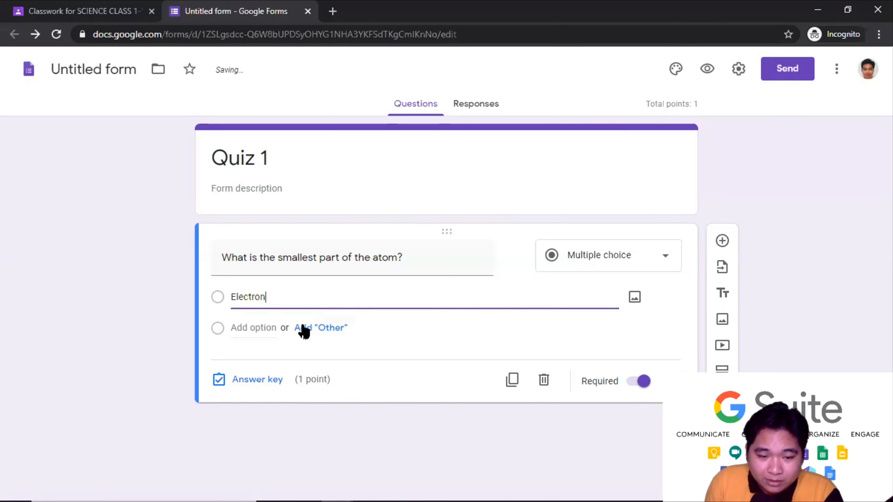
{"action": "left_click", "coordinate": [262, 328]}
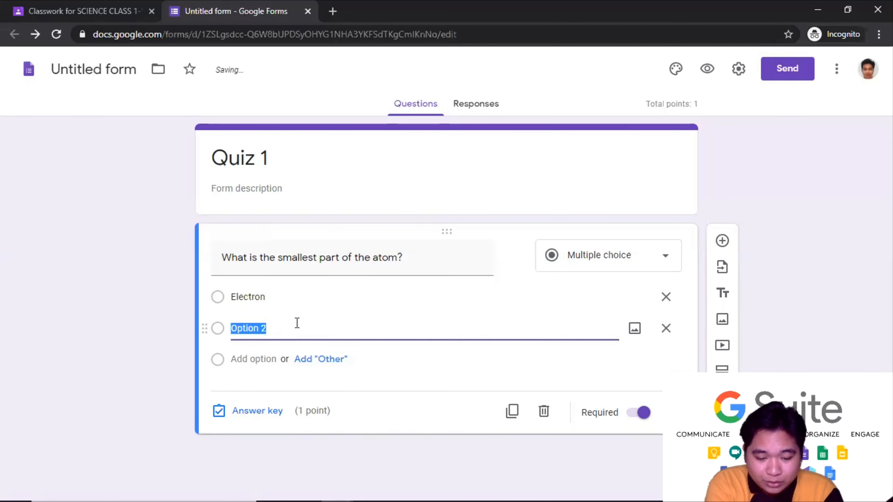
{"action": "type", "text": "Nucleus"}
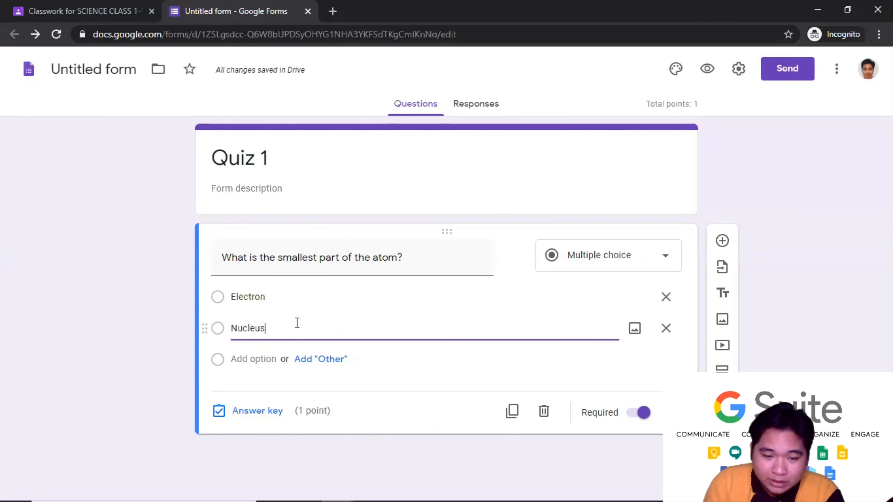
{"action": "left_click", "coordinate": [270, 355]}
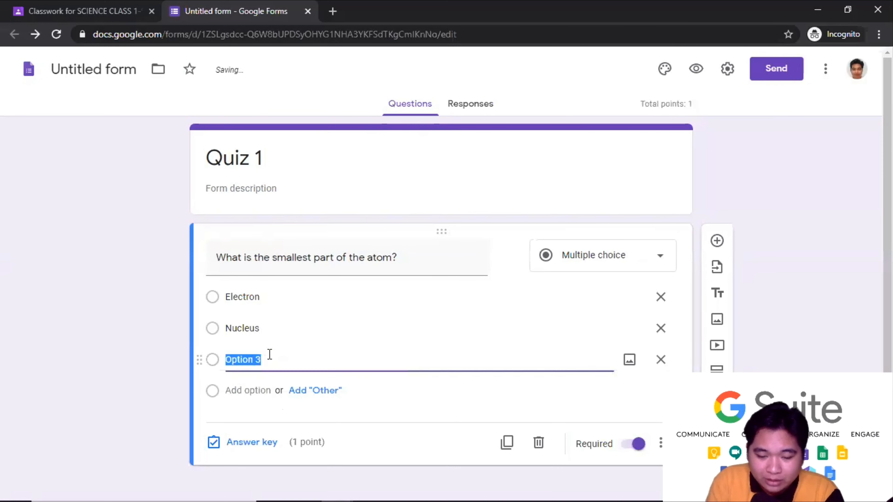
{"action": "type", "text": "Proton"}
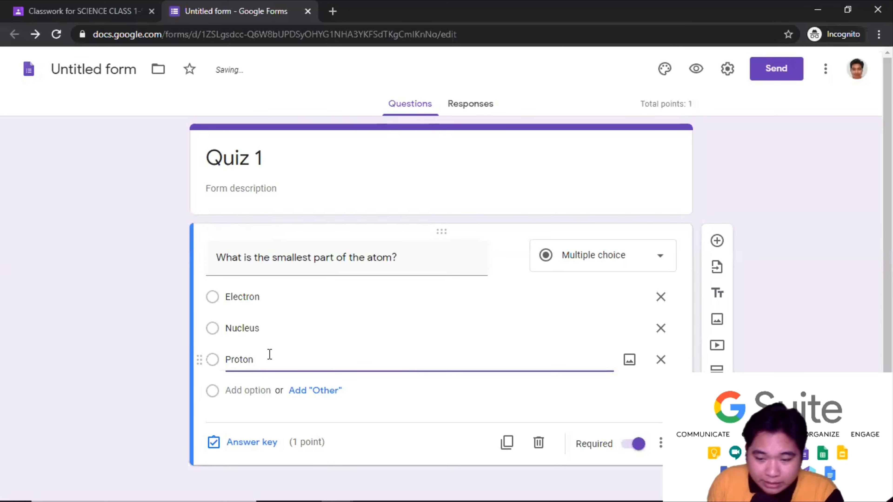
{"action": "left_click", "coordinate": [248, 391]}
{"action": "type", "text": "Neutro"}
{"action": "left_click", "coordinate": [173, 386]}
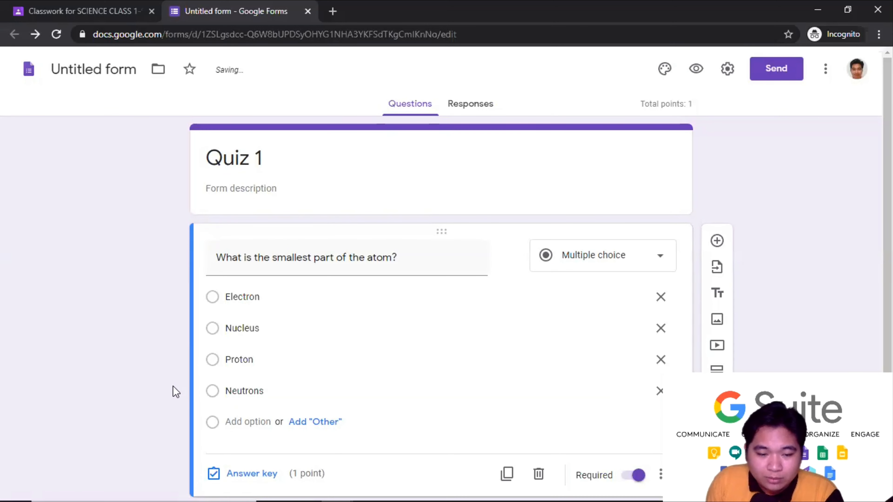
{"action": "scroll", "coordinate": [391, 317], "scroll_direction": "down", "scroll_amount": 1}
{"action": "scroll", "coordinate": [391, 318], "scroll_direction": "down", "scroll_amount": 1}
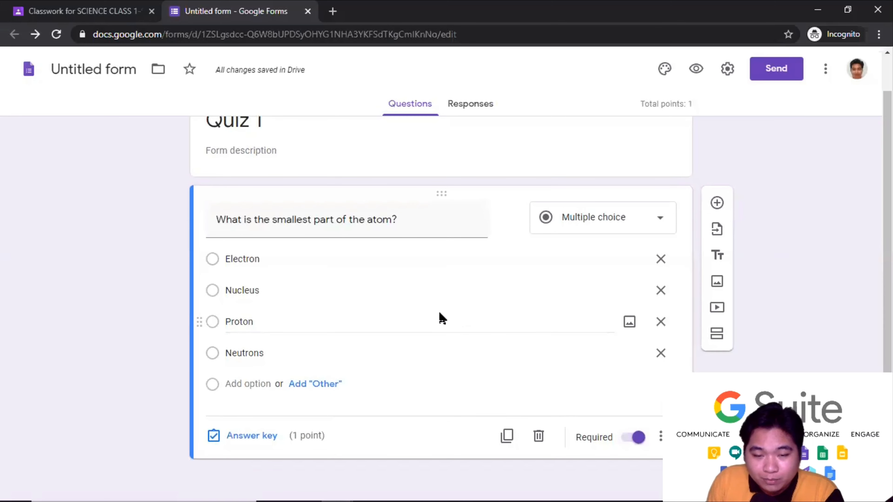
- In the answer key, mark Electron correct for the atom question, worth 1 point
{"action": "left_click", "coordinate": [244, 438]}
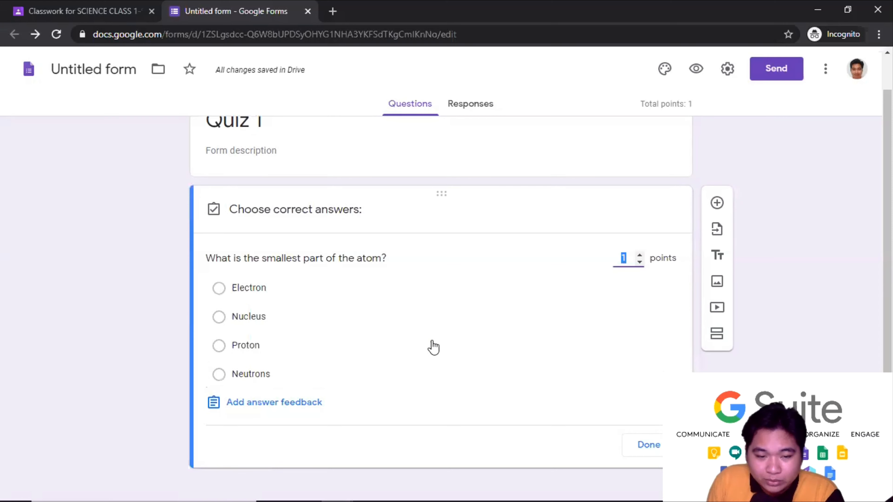
{"action": "left_click", "coordinate": [218, 289]}
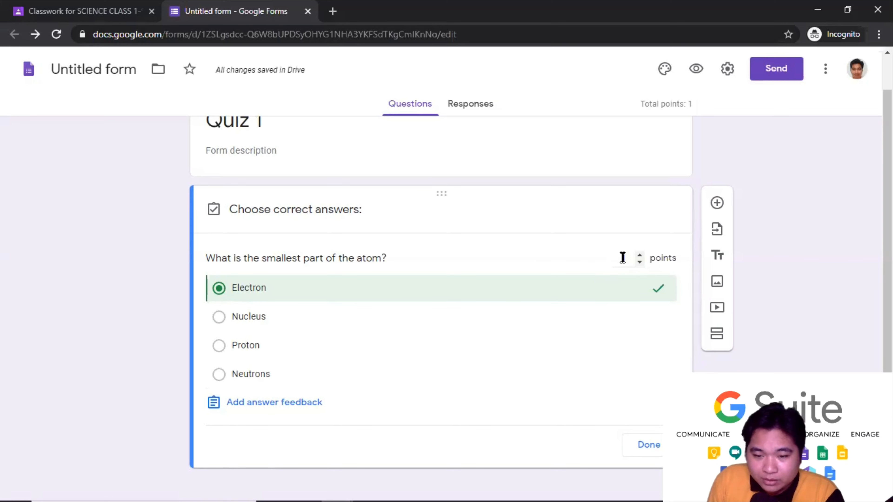
{"action": "left_click", "coordinate": [639, 255]}
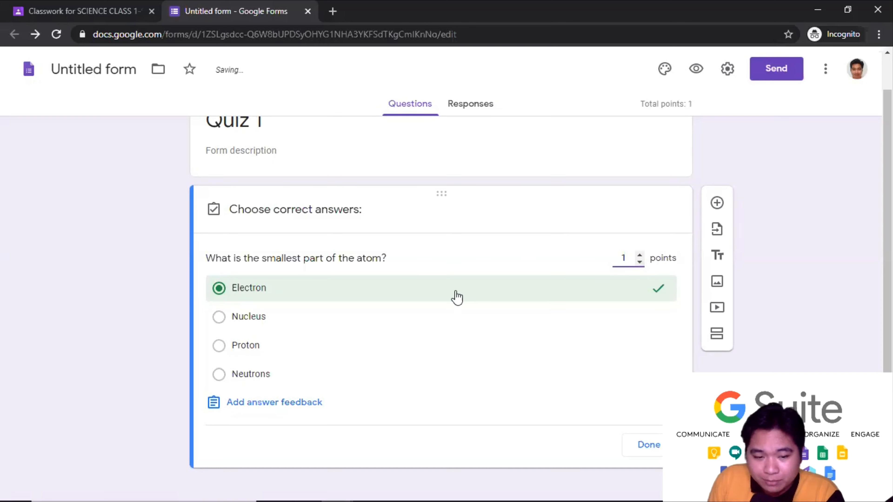
{"action": "scroll", "coordinate": [434, 351], "scroll_direction": "down", "scroll_amount": 1}
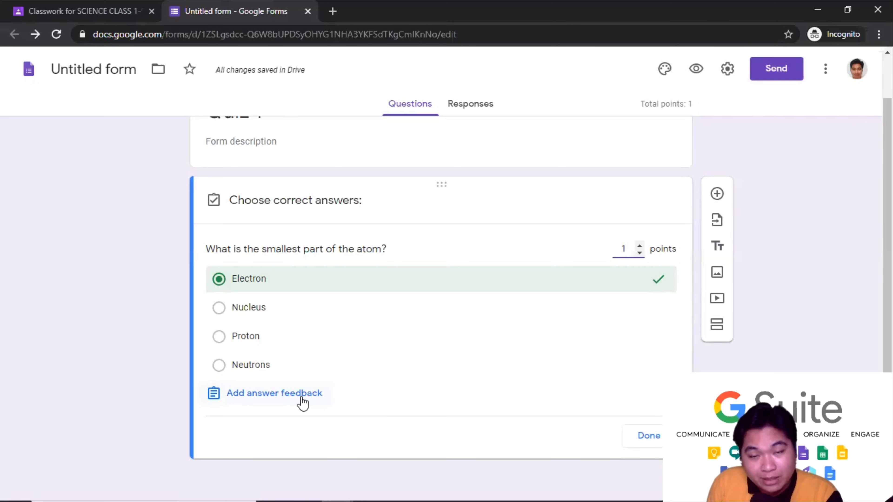
- Add correct-answer feedback reading 'electron' and 'smallest part of atom'
{"action": "left_click", "coordinate": [309, 394]}
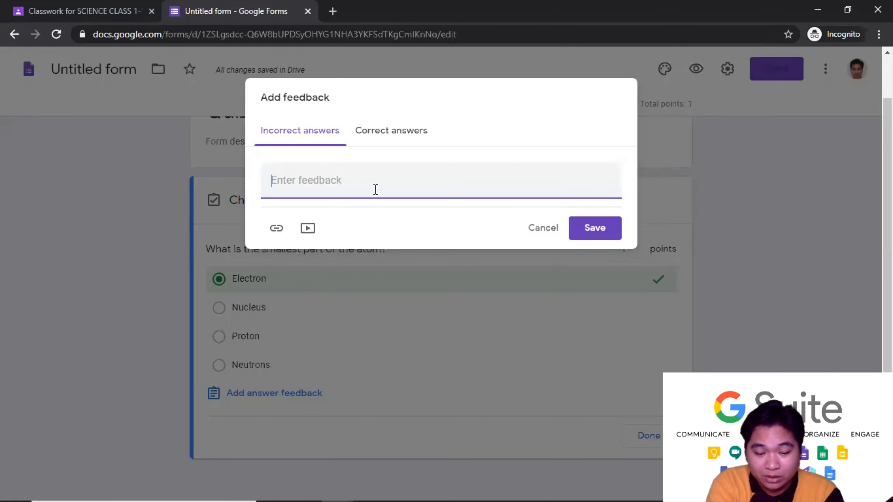
{"action": "type", "text": "pa"}
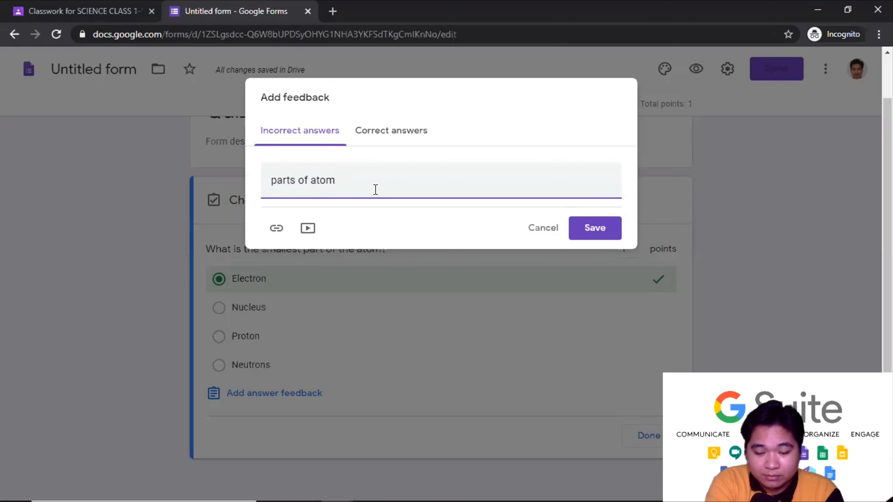
{"action": "type", "text": "rts of atom"}
{"action": "key", "text": "Return"}
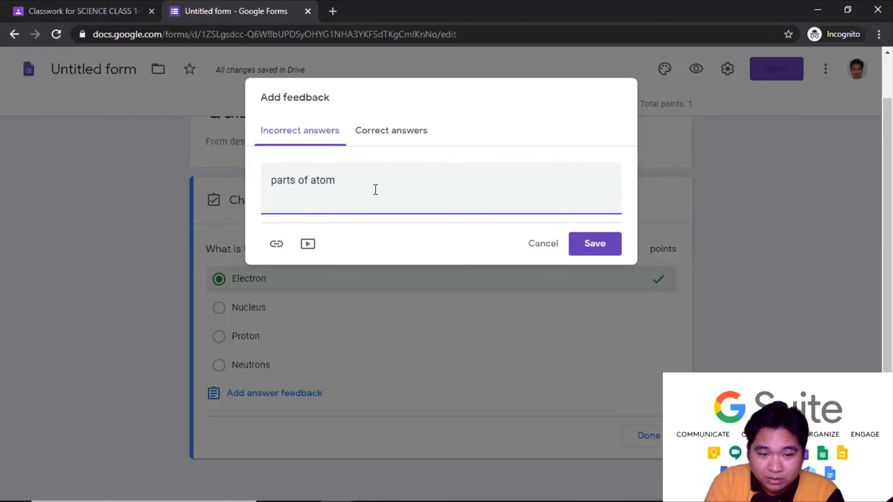
{"action": "left_click_drag", "start_coordinate": [303, 207], "coordinate": [253, 187]}
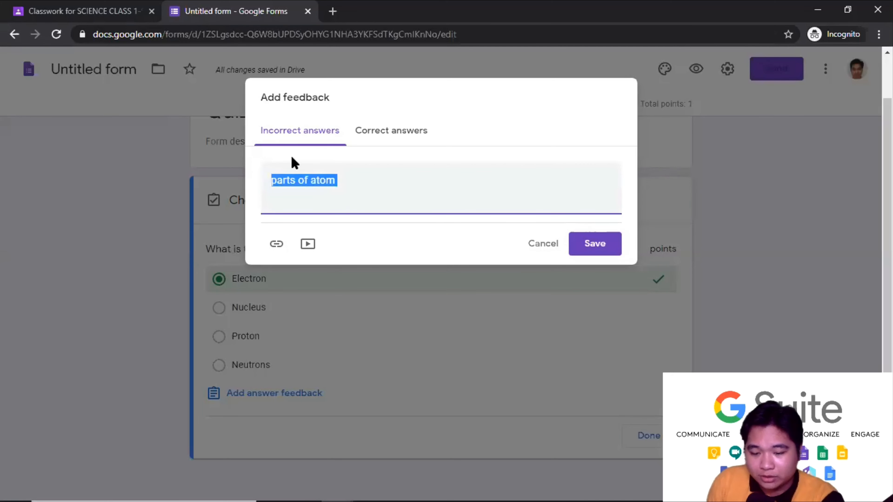
{"action": "key", "text": "BackSpace"}
{"action": "left_click", "coordinate": [403, 133]}
{"action": "left_click", "coordinate": [390, 182]}
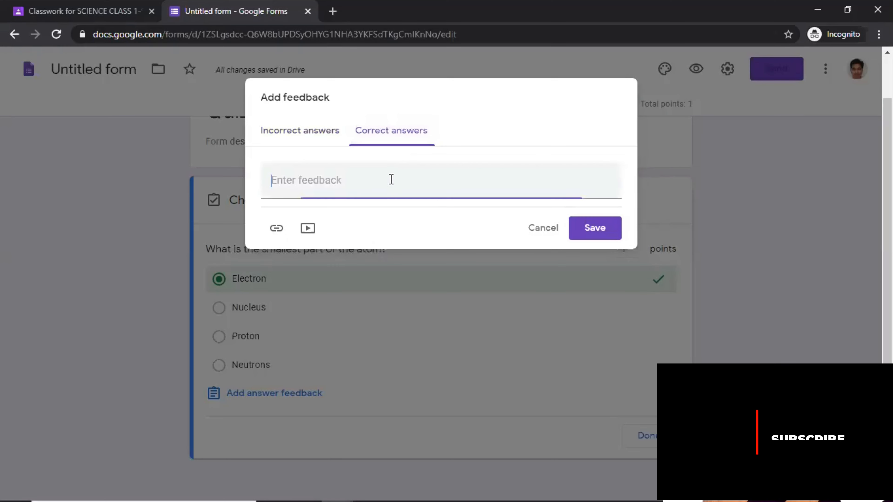
{"action": "type", "text": "electr"}
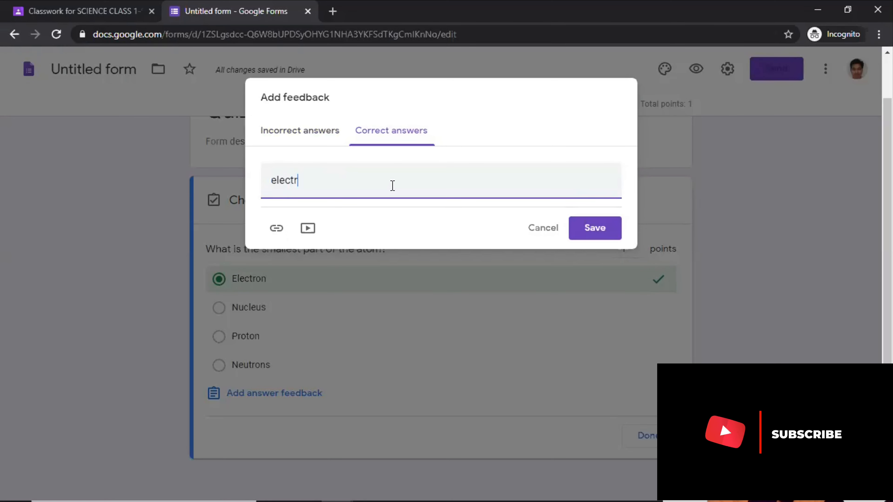
{"action": "type", "text": "on"}
{"action": "key", "text": "Return"}
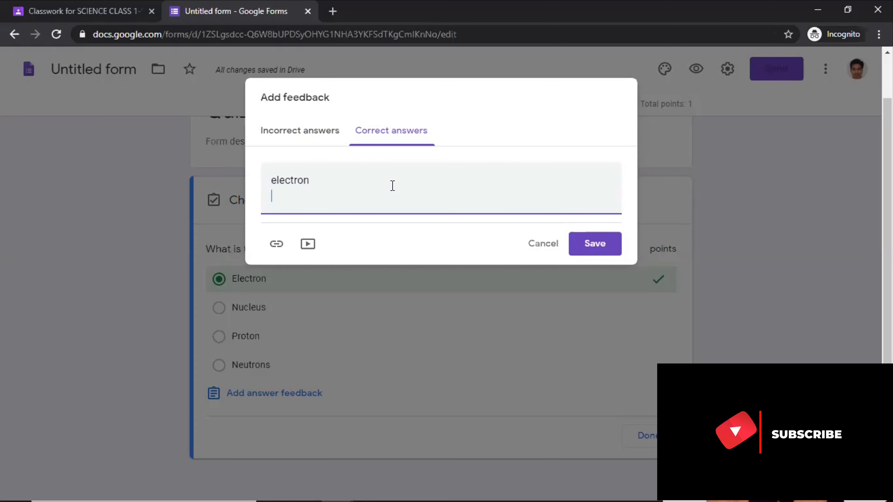
{"action": "type", "text": "smallest p"}
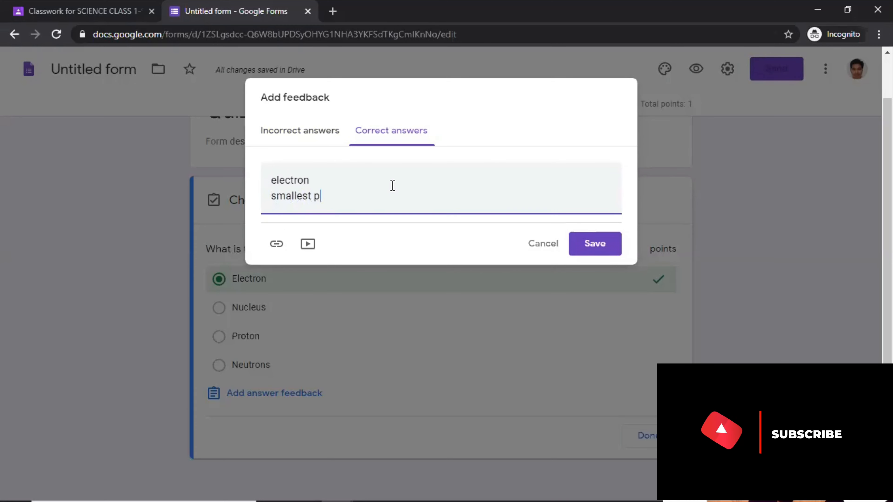
{"action": "type", "text": "art of atom"}
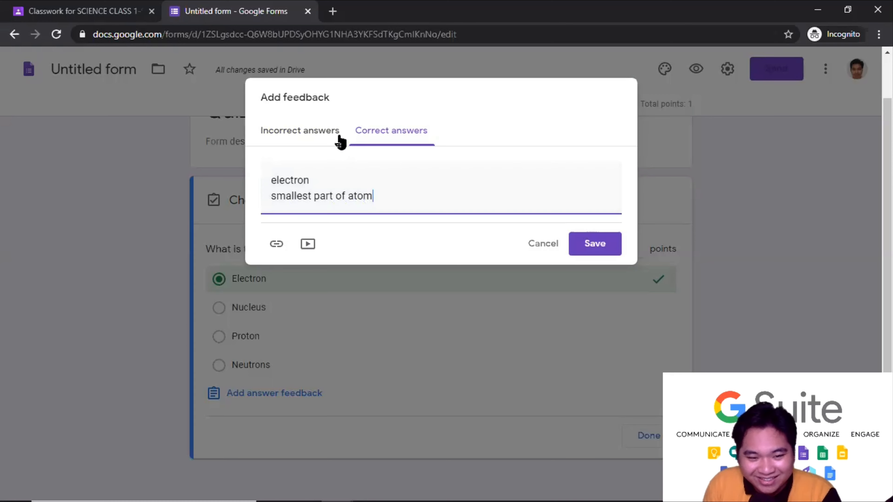
- Add incorrect-answer feedback starting with 'nucleus' and save both feedback messages
{"action": "left_click", "coordinate": [305, 139]}
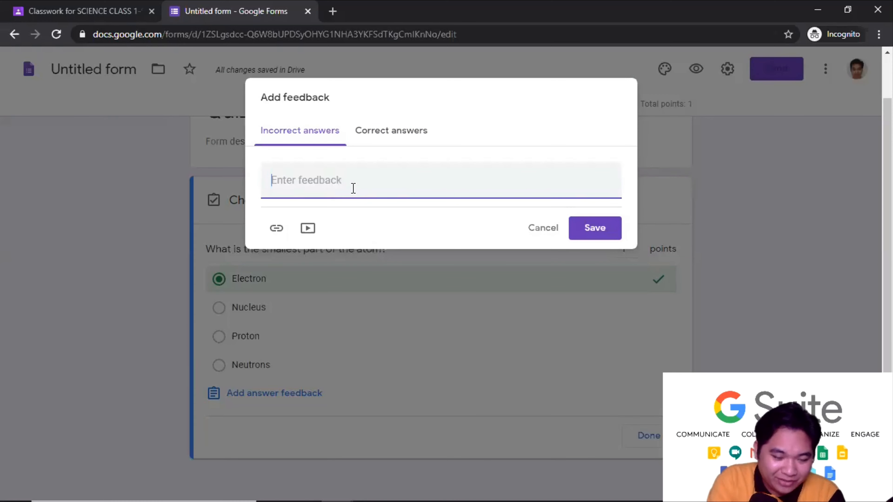
{"action": "type", "text": "nucle"}
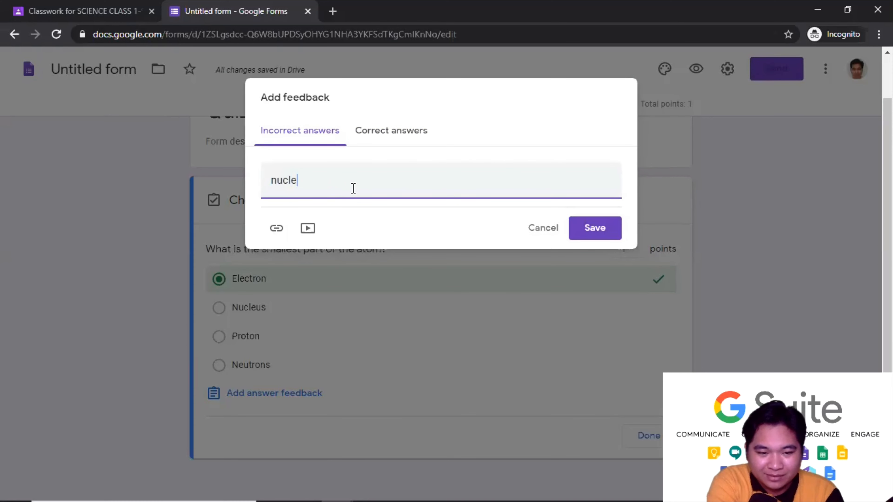
{"action": "type", "text": "us"}
{"action": "key", "text": "Return"}
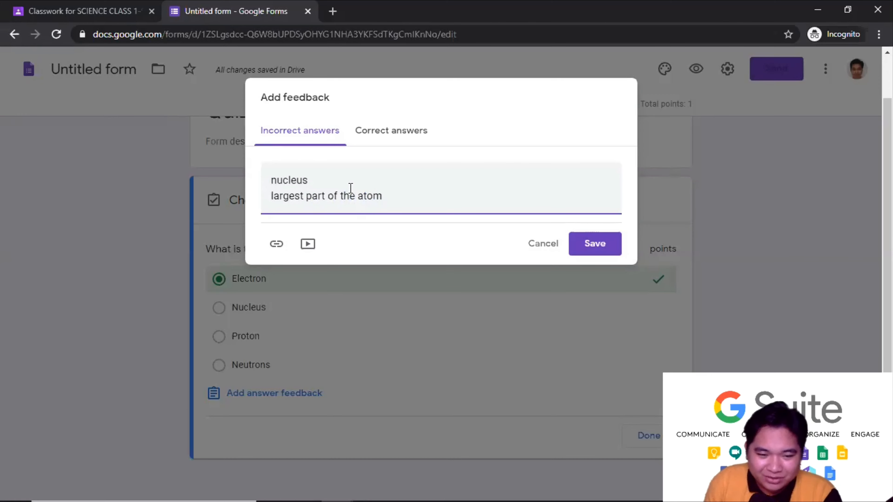
{"action": "left_click", "coordinate": [593, 249]}
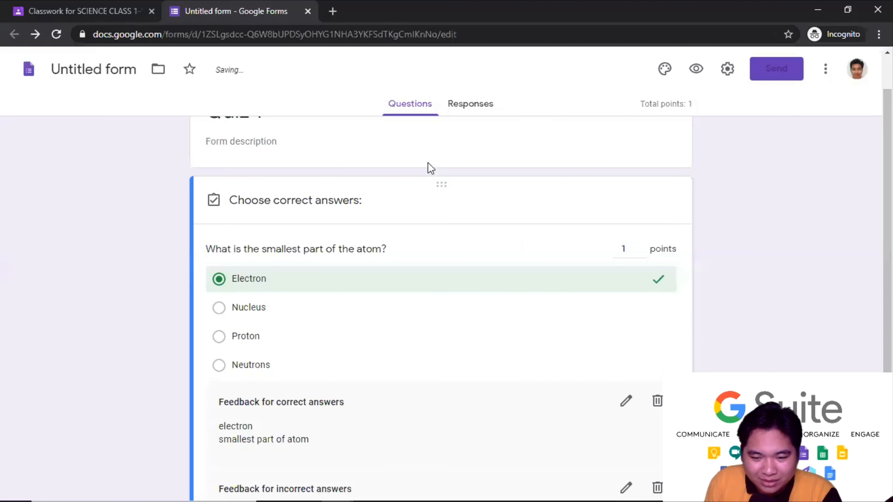
- Delete the correct-answer and incorrect-answer feedback from the atom question
{"action": "scroll", "coordinate": [199, 249], "scroll_direction": "down", "scroll_amount": 2}
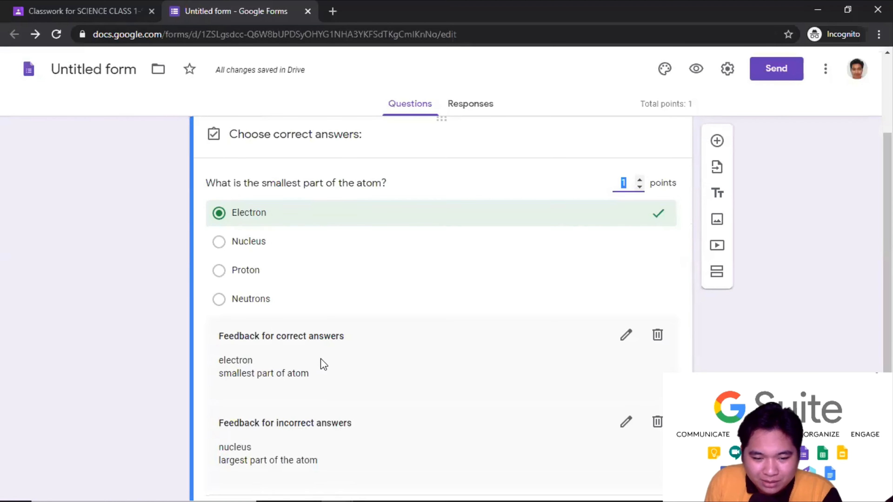
{"action": "scroll", "coordinate": [318, 336], "scroll_direction": "down", "scroll_amount": 2}
{"action": "scroll", "coordinate": [343, 304], "scroll_direction": "up", "scroll_amount": 2}
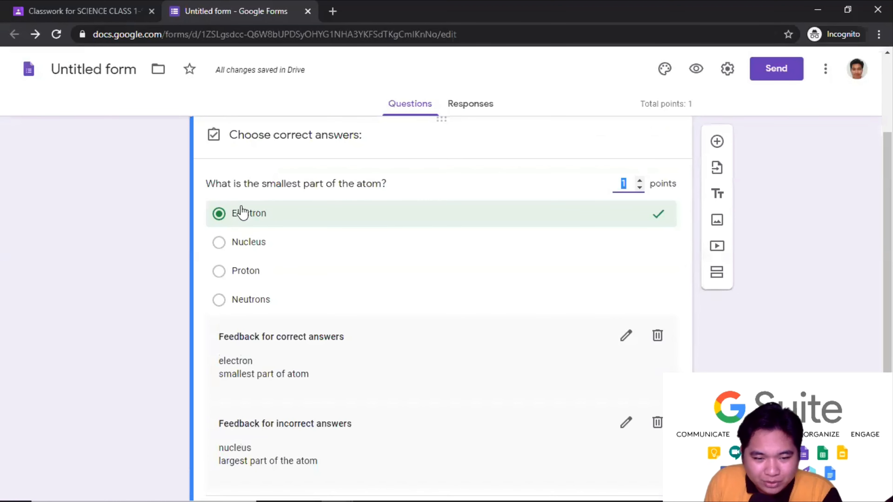
{"action": "scroll", "coordinate": [360, 289], "scroll_direction": "down", "scroll_amount": 2}
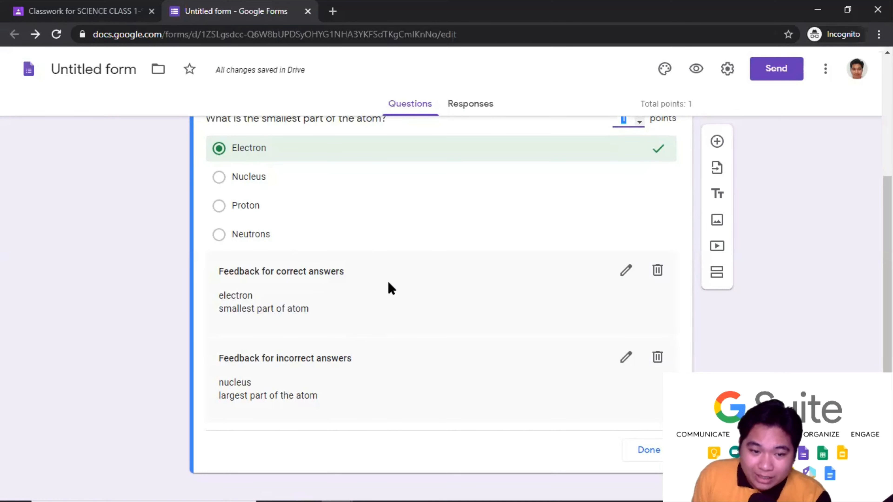
{"action": "scroll", "coordinate": [391, 249], "scroll_direction": "down", "scroll_amount": 1}
{"action": "scroll", "coordinate": [400, 235], "scroll_direction": "up", "scroll_amount": 4}
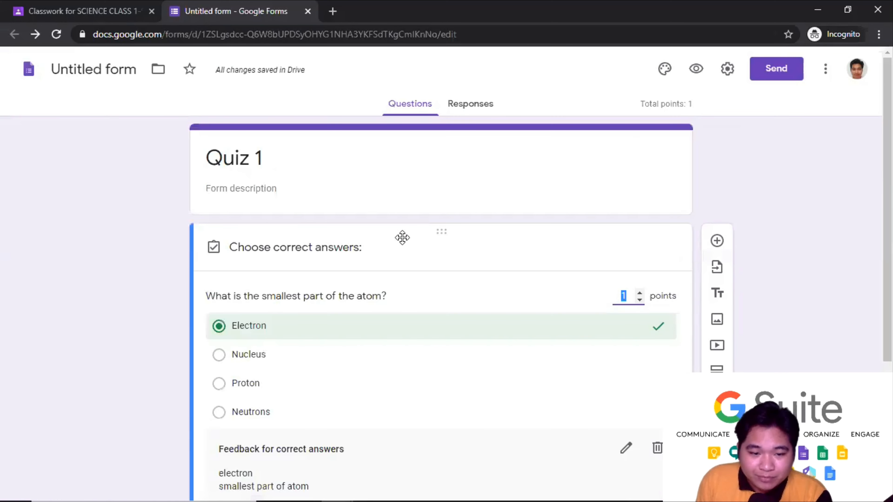
{"action": "scroll", "coordinate": [402, 255], "scroll_direction": "down", "scroll_amount": 3}
{"action": "scroll", "coordinate": [582, 275], "scroll_direction": "down", "scroll_amount": 2}
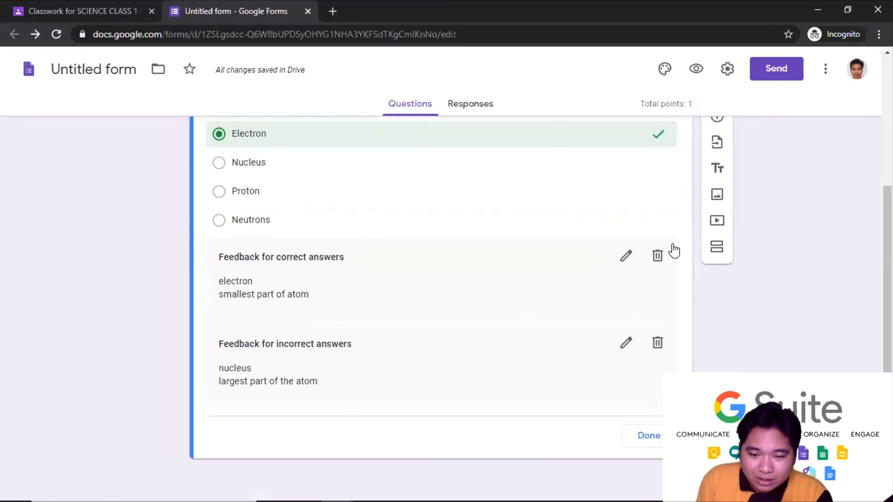
{"action": "left_click", "coordinate": [657, 260]}
{"action": "left_click", "coordinate": [657, 346]}
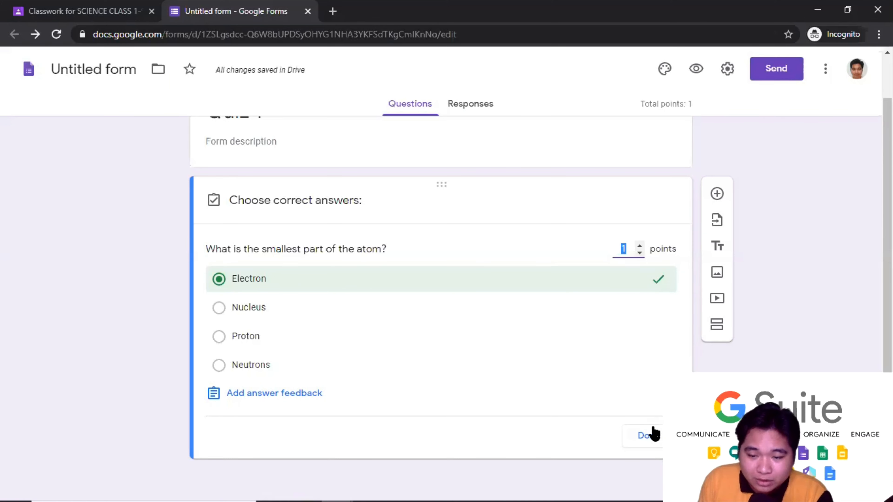
- Close the answer key and switch the atom question's Required setting off, then back on
{"action": "left_click", "coordinate": [649, 436]}
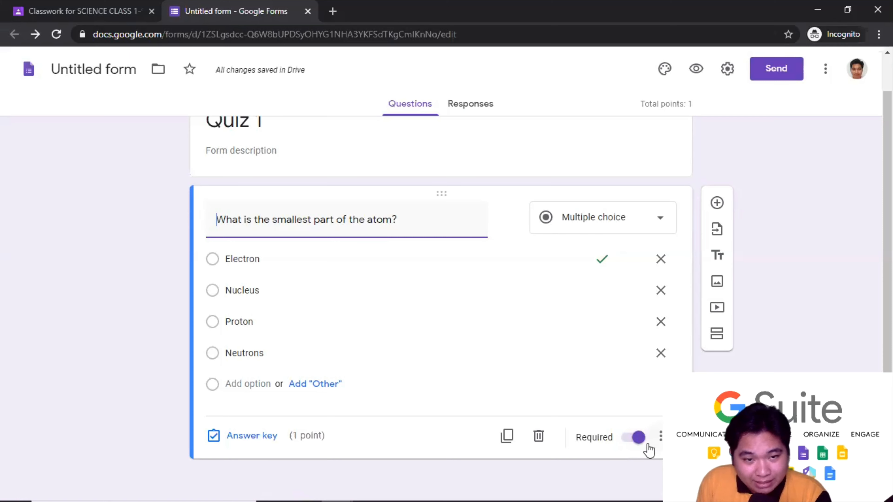
{"action": "left_click", "coordinate": [637, 439]}
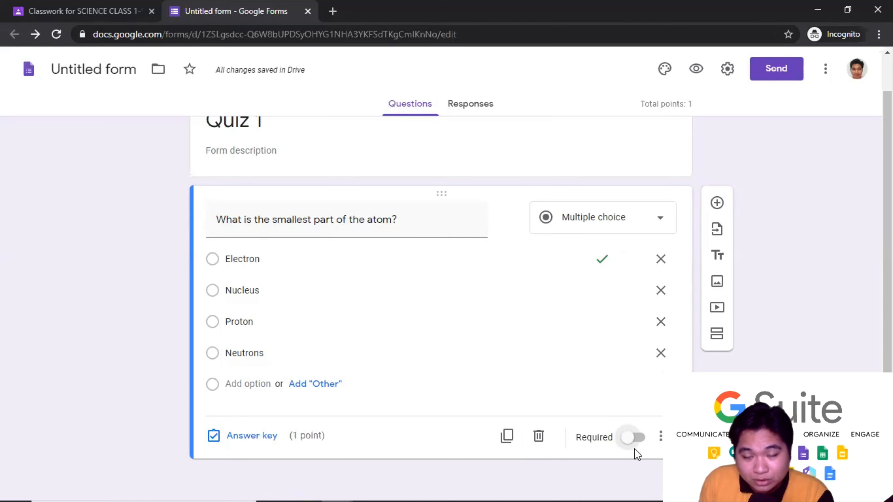
{"action": "left_click", "coordinate": [637, 436]}
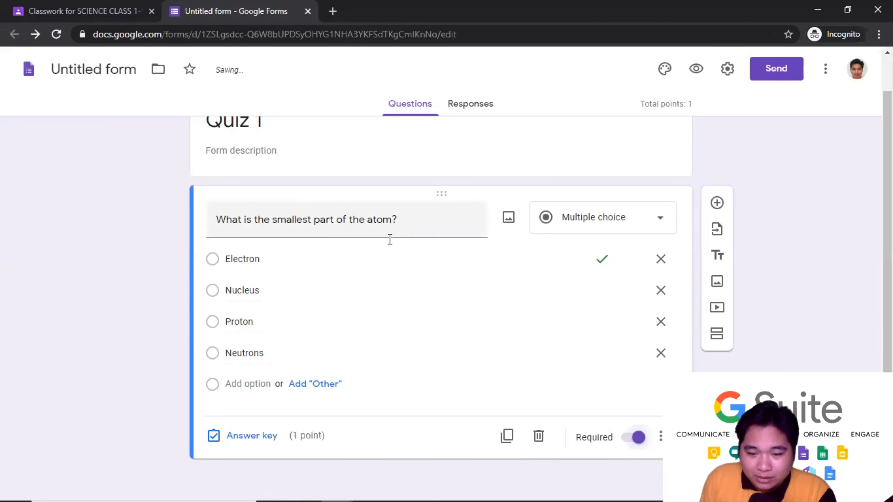
{"action": "scroll", "coordinate": [132, 235], "scroll_direction": "up", "scroll_amount": 2}
{"action": "scroll", "coordinate": [139, 233], "scroll_direction": "down", "scroll_amount": 2}
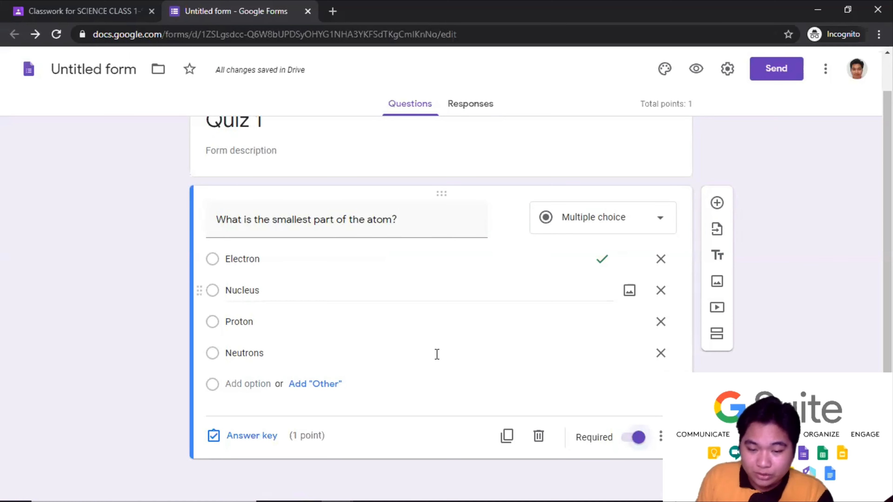
- Duplicate the atom question and reword the copy to ask about the smallest particle in the atom
{"action": "left_click", "coordinate": [506, 445]}
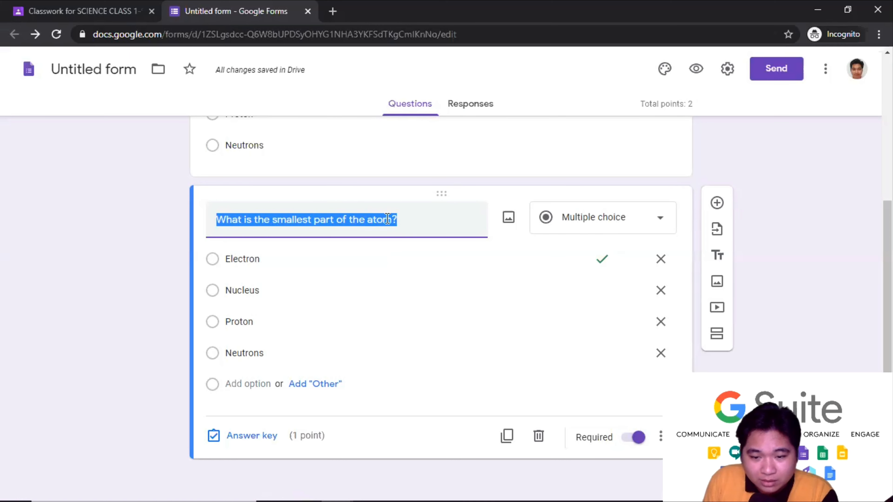
{"action": "left_click", "coordinate": [355, 221]}
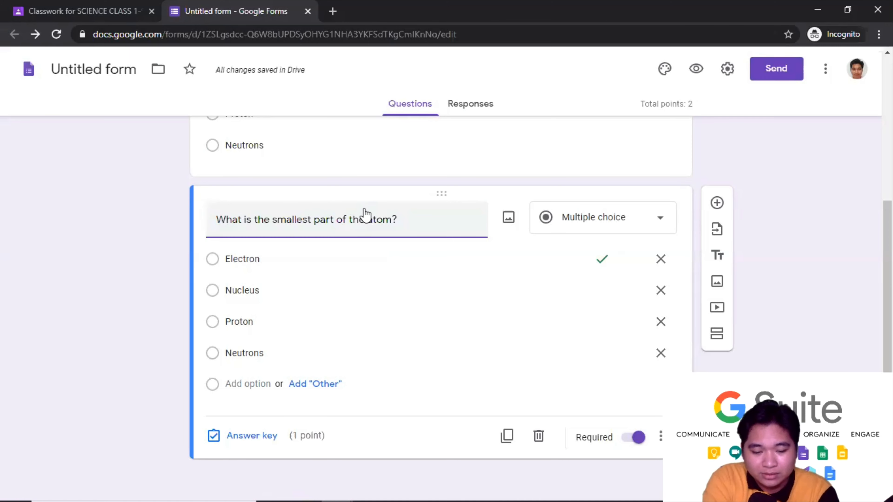
{"action": "type", "text": "icle"}
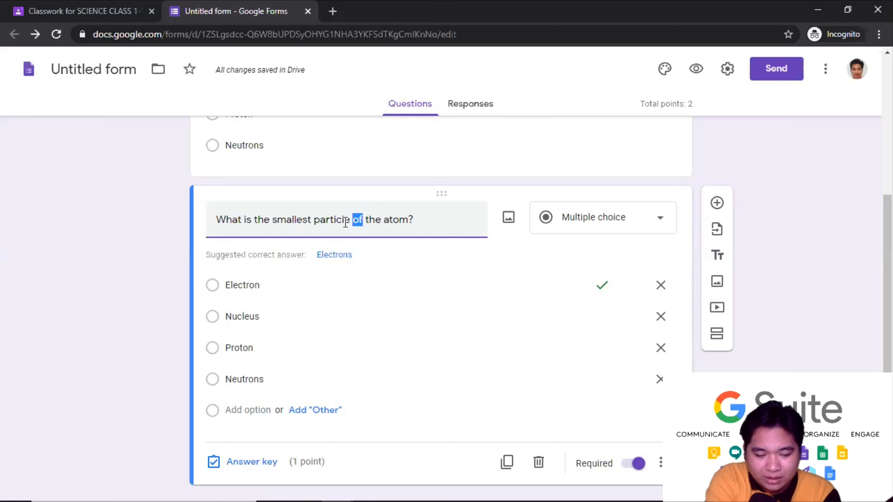
{"action": "type", "text": "in"}
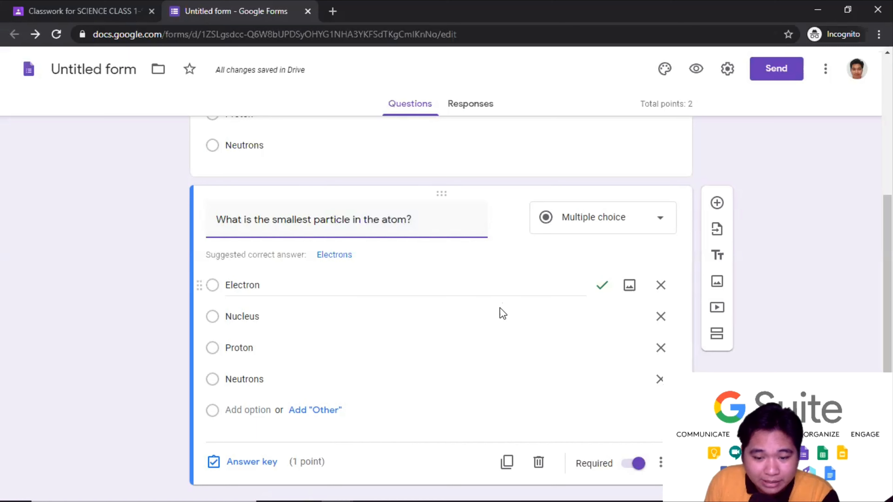
{"action": "scroll", "coordinate": [506, 334], "scroll_direction": "down", "scroll_amount": 1}
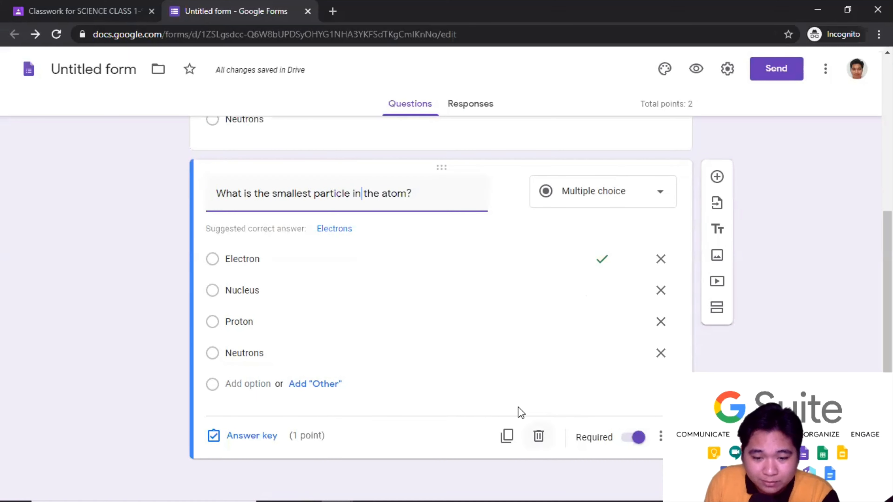
- Duplicate it again and change 'smallest' to 'largest' in the new copy's title
{"action": "left_click", "coordinate": [507, 438]}
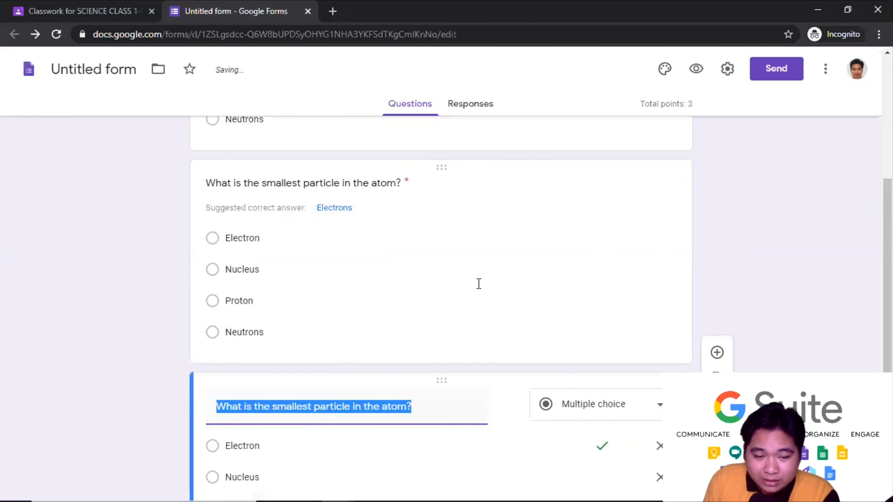
{"action": "left_click", "coordinate": [310, 220]}
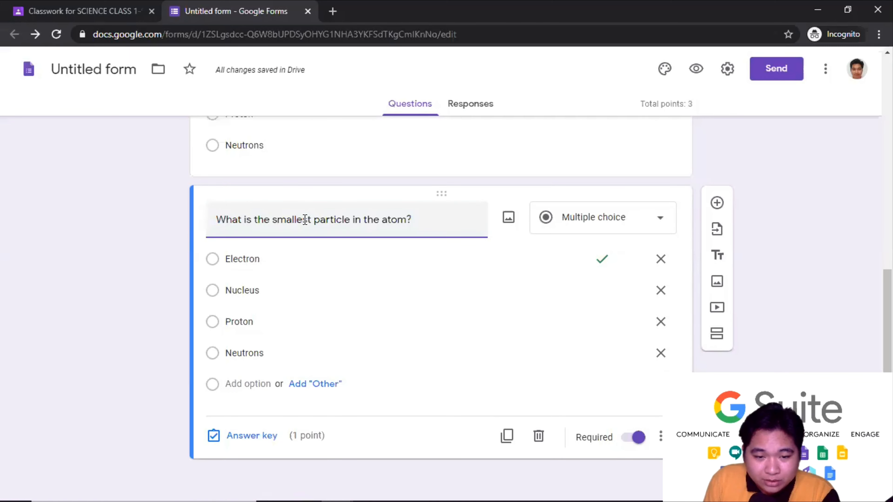
{"action": "left_click_drag", "start_coordinate": [304, 219], "coordinate": [281, 220]}
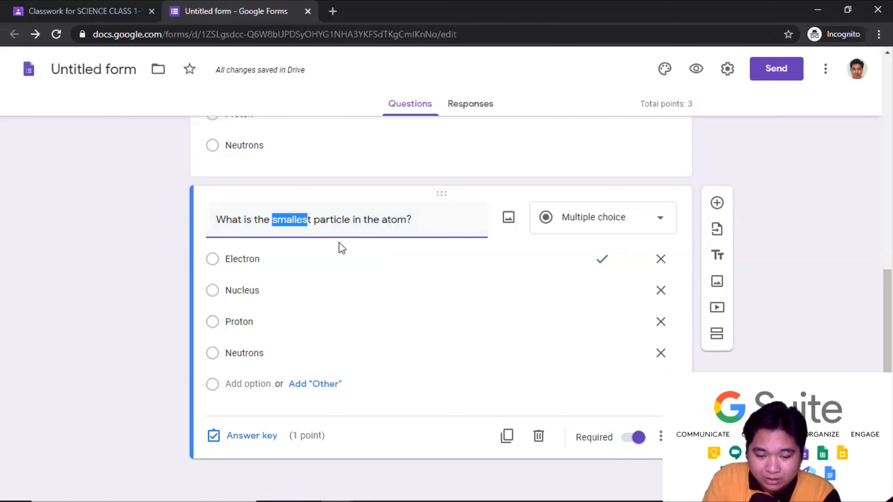
{"action": "type", "text": "largest"}
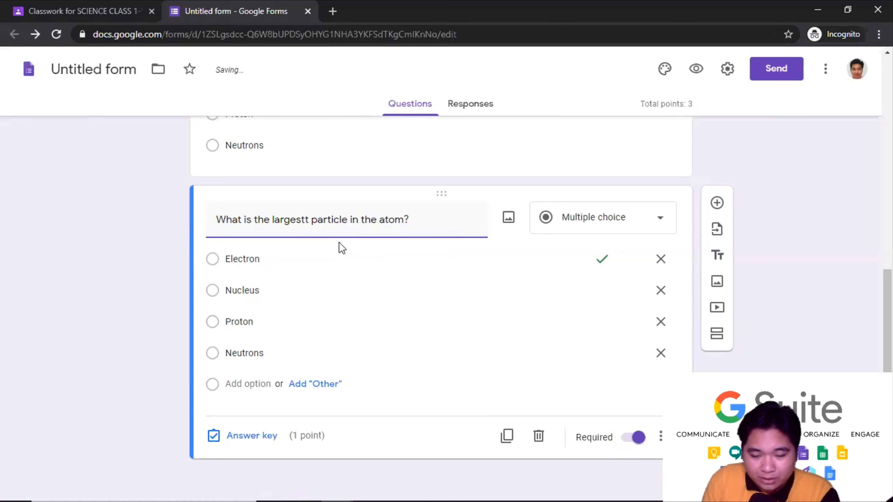
{"action": "key", "text": "Delete"}
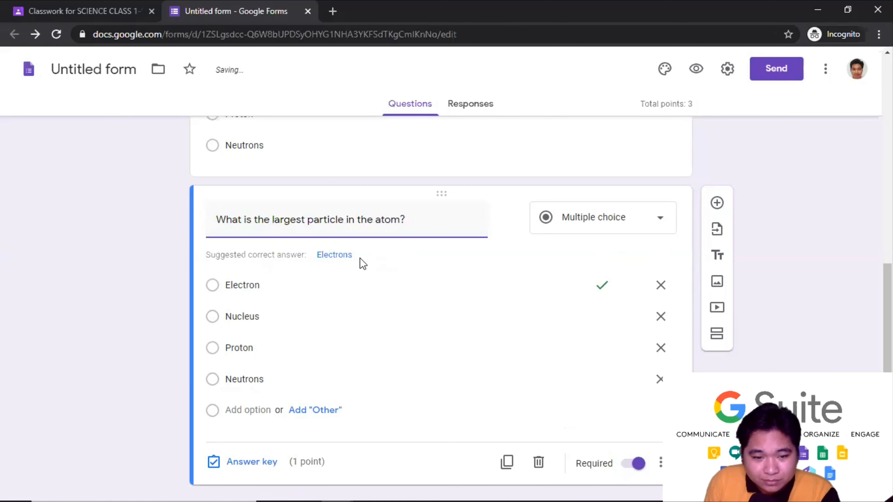
{"action": "scroll", "coordinate": [175, 238], "scroll_direction": "down", "scroll_amount": 1}
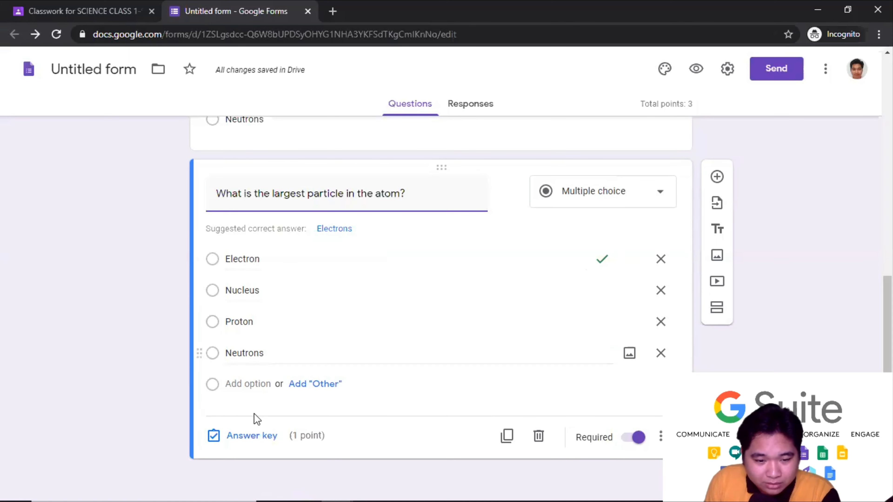
{"action": "left_click", "coordinate": [248, 437]}
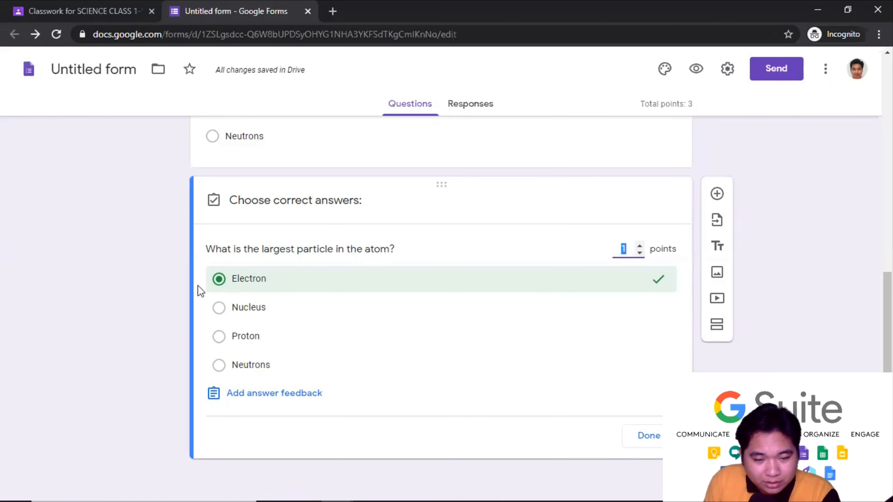
- Make Neutrons the only correct answer to the largest-particle question and close the answer key
{"action": "left_click", "coordinate": [219, 365]}
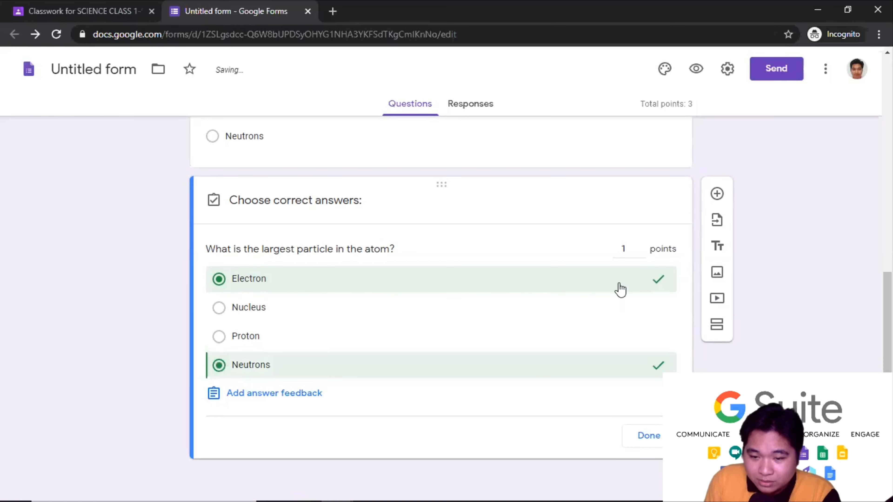
{"action": "left_click", "coordinate": [221, 281]}
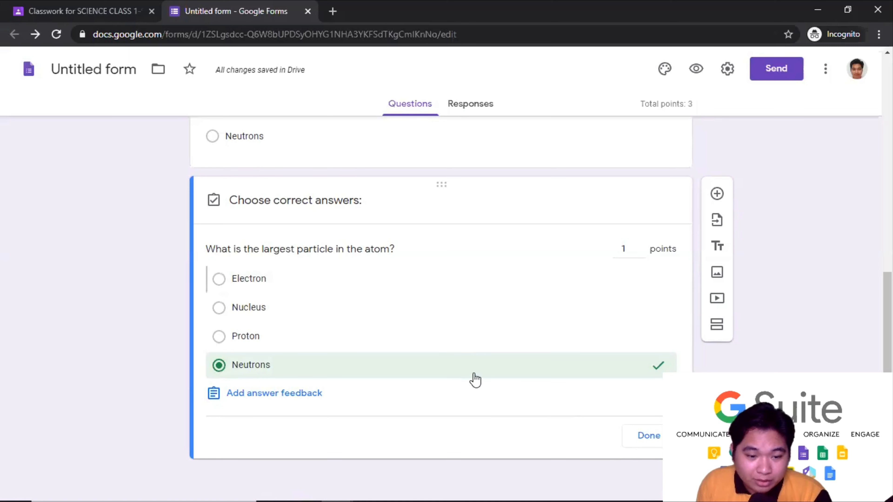
{"action": "left_click", "coordinate": [219, 337]}
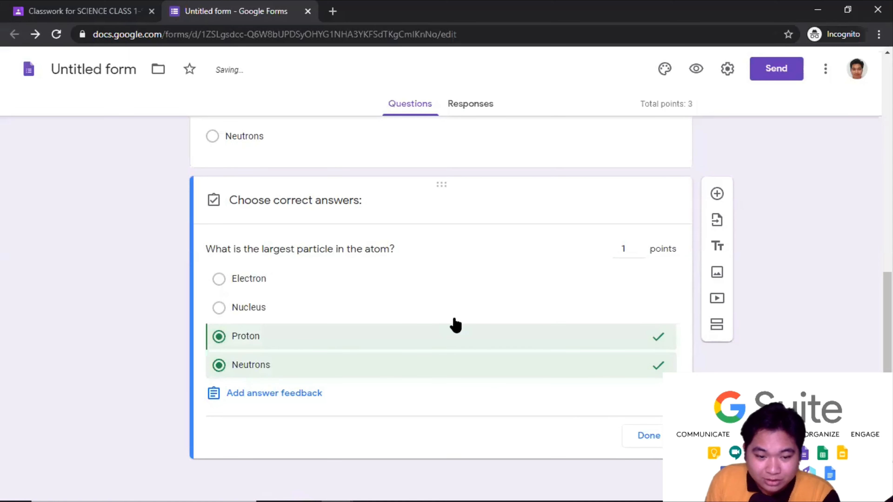
{"action": "left_click", "coordinate": [220, 365]}
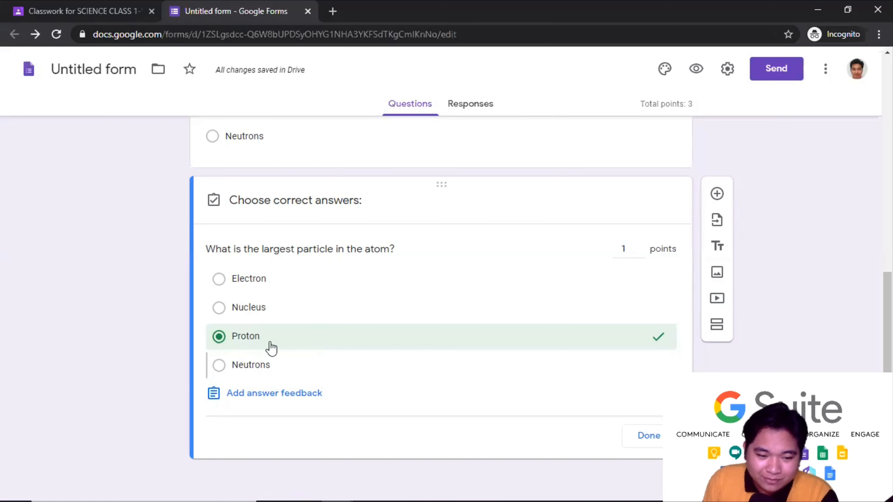
{"action": "left_click", "coordinate": [220, 366]}
{"action": "left_click", "coordinate": [221, 337]}
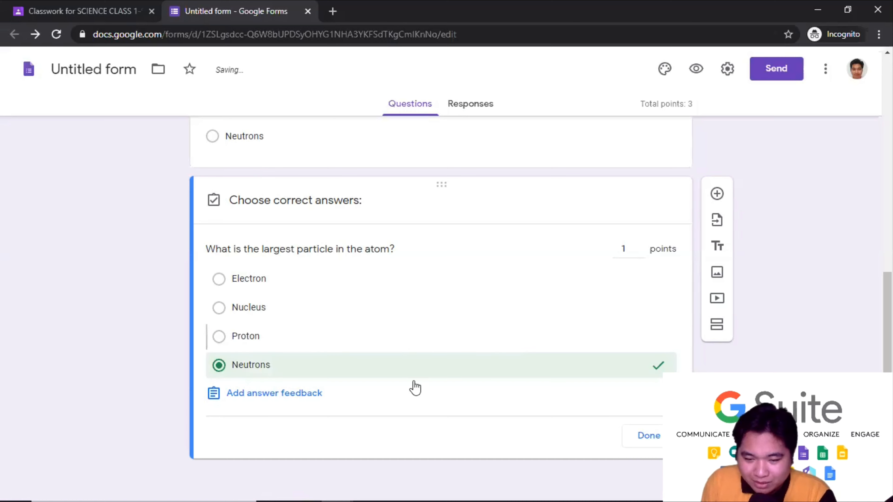
{"action": "left_click", "coordinate": [648, 436]}
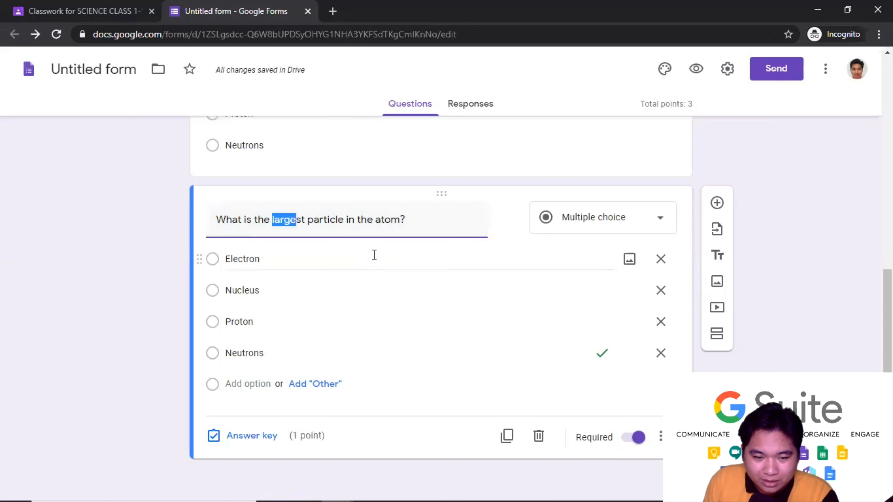
- Change the question to ask for the heaviest particle
{"action": "type", "text": "heaviet"}
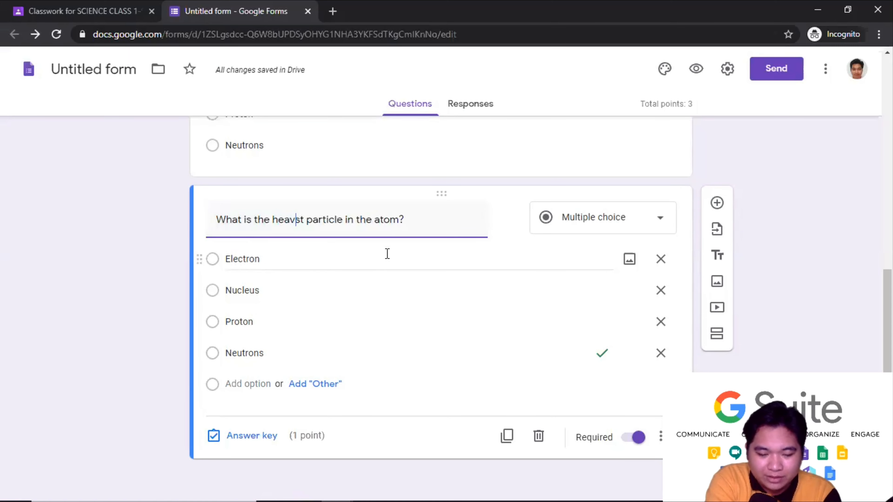
{"action": "key", "text": "BackSpace"}
{"action": "key", "text": "BackSpace"}
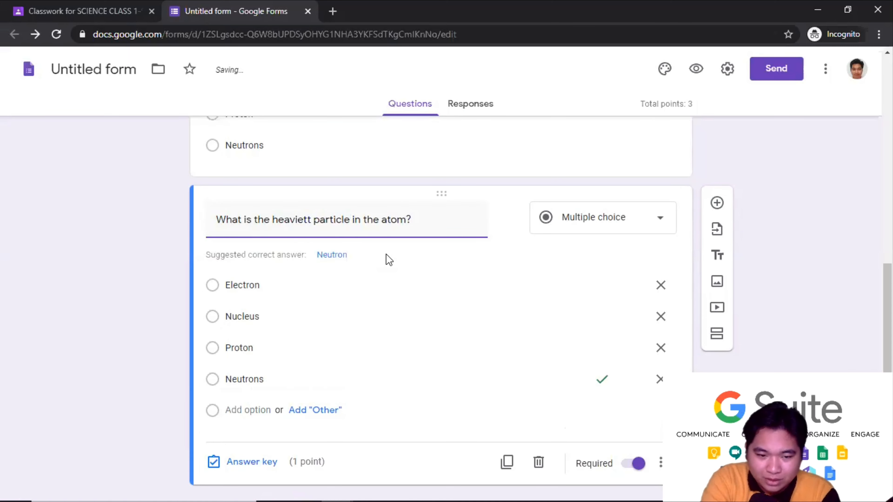
{"action": "type", "text": "s"}
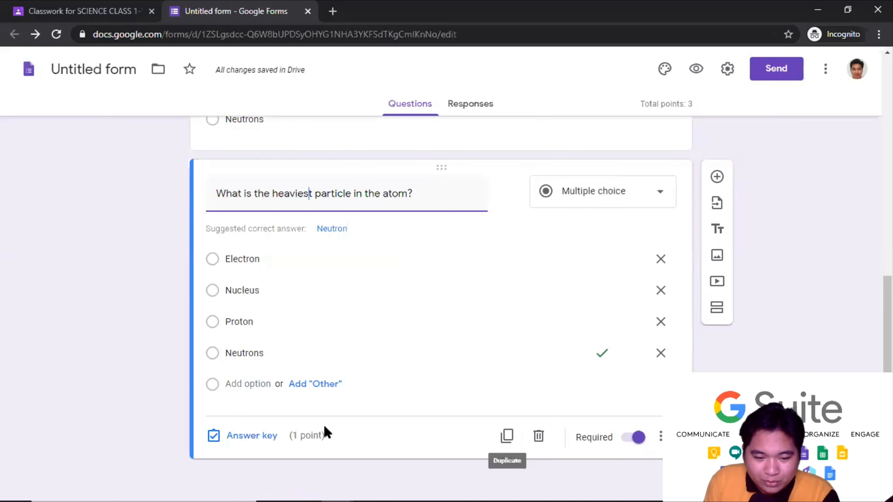
{"action": "scroll", "coordinate": [447, 299], "scroll_direction": "up", "scroll_amount": 8}
{"action": "scroll", "coordinate": [447, 299], "scroll_direction": "up", "scroll_amount": 5}
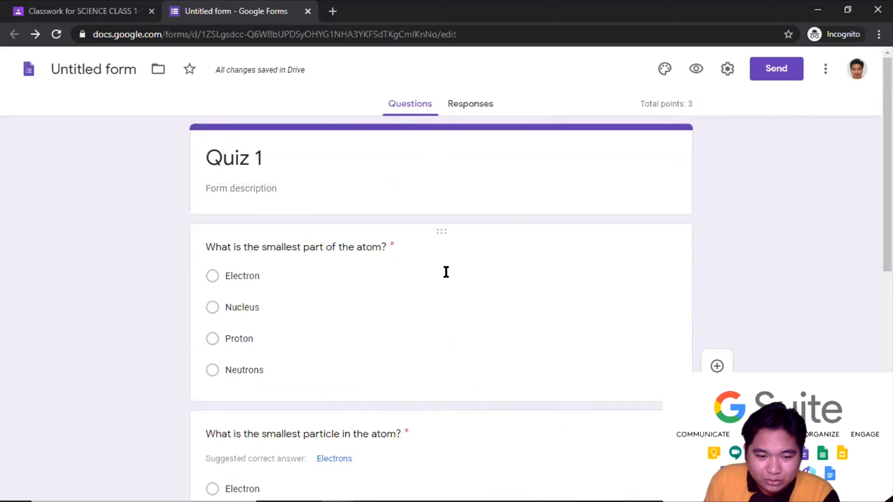
{"action": "scroll", "coordinate": [446, 273], "scroll_direction": "down", "scroll_amount": 13}
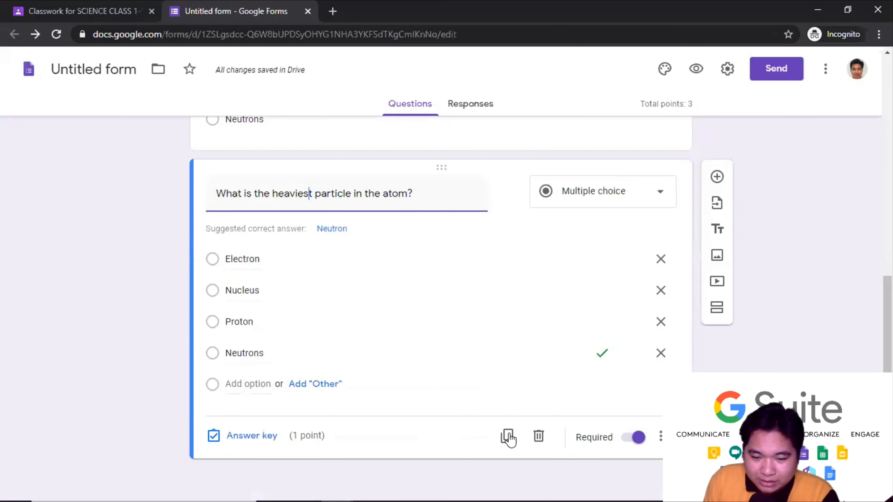
- Duplicate it as a lightest-particle question with Electron as the correct answer
{"action": "left_click", "coordinate": [506, 441]}
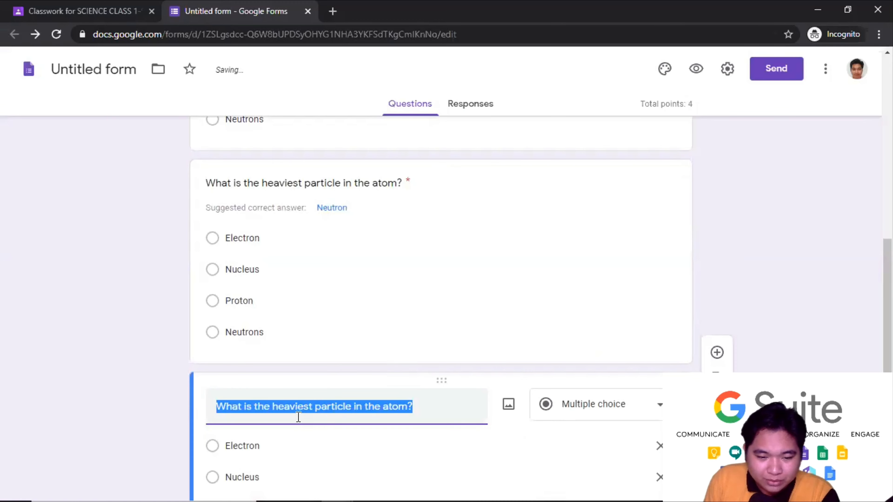
{"action": "left_click", "coordinate": [309, 406]}
{"action": "left_click_drag", "start_coordinate": [298, 408], "coordinate": [264, 411]}
{"action": "type", "text": "light"}
{"action": "left_click", "coordinate": [219, 292]}
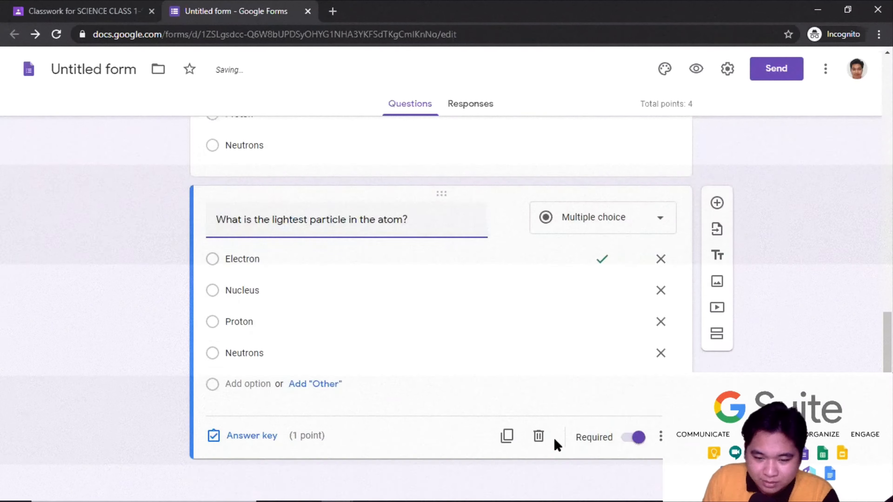
{"action": "left_click", "coordinate": [507, 436]}
- Add a 'charge of nucleus' question with options positive, negative, no charge and no idea
{"action": "left_click", "coordinate": [362, 218]}
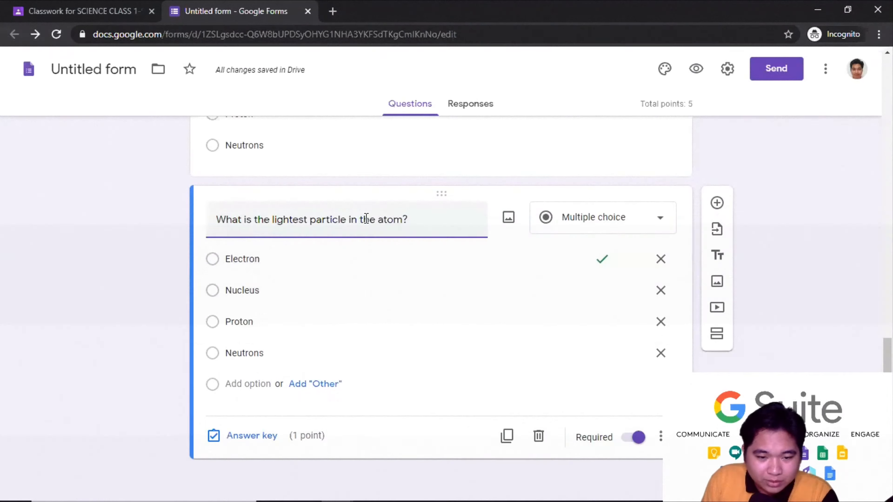
{"action": "left_click_drag", "start_coordinate": [256, 220], "coordinate": [402, 219]}
{"action": "type", "text": "charge of"}
{"action": "type", "text": "nucleus?"}
{"action": "left_click", "coordinate": [242, 259]}
{"action": "type", "text": "positive"}
{"action": "left_click", "coordinate": [269, 289]}
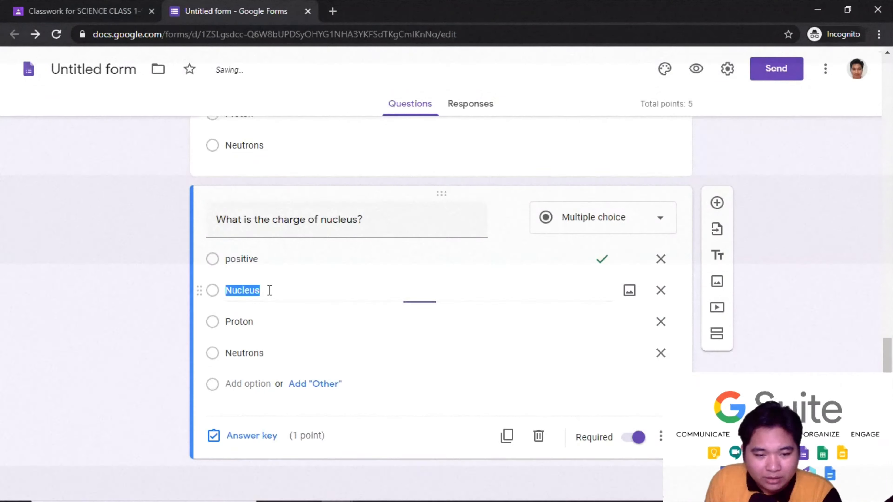
{"action": "type", "text": "negative"}
{"action": "left_click", "coordinate": [253, 315]}
{"action": "type", "text": "no charge"}
{"action": "left_click", "coordinate": [295, 348]}
{"action": "type", "text": "no idea"}
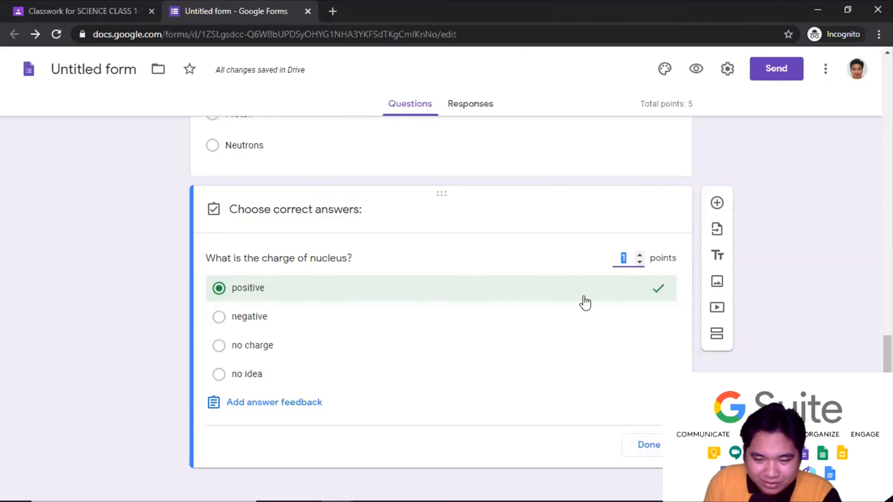
{"action": "left_click", "coordinate": [647, 453]}
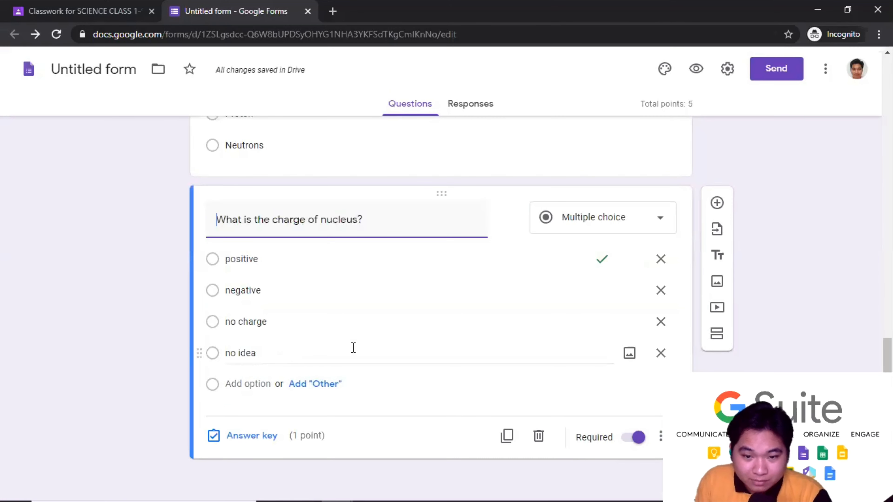
- Rename the untitled form to 'Quiz 1'
{"action": "scroll", "coordinate": [334, 332], "scroll_direction": "up", "scroll_amount": 20}
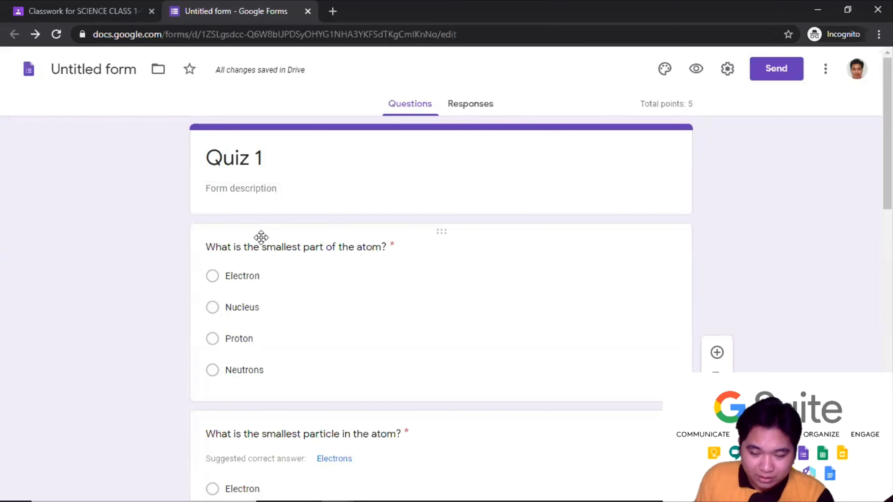
{"action": "scroll", "coordinate": [268, 251], "scroll_direction": "down", "scroll_amount": 15}
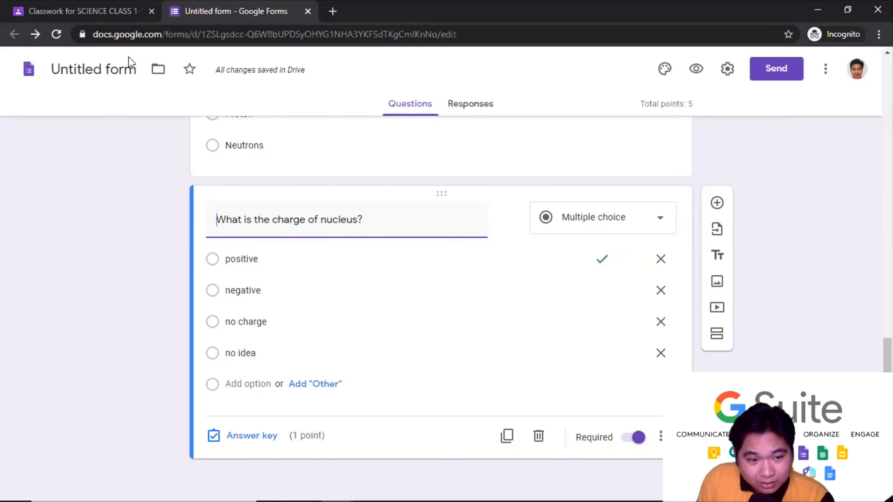
{"action": "left_click", "coordinate": [122, 69]}
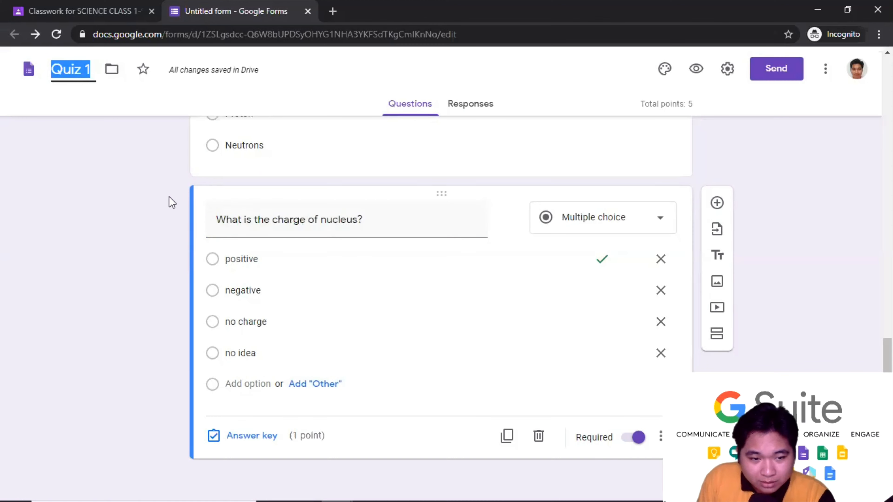
{"action": "key", "text": "Return"}
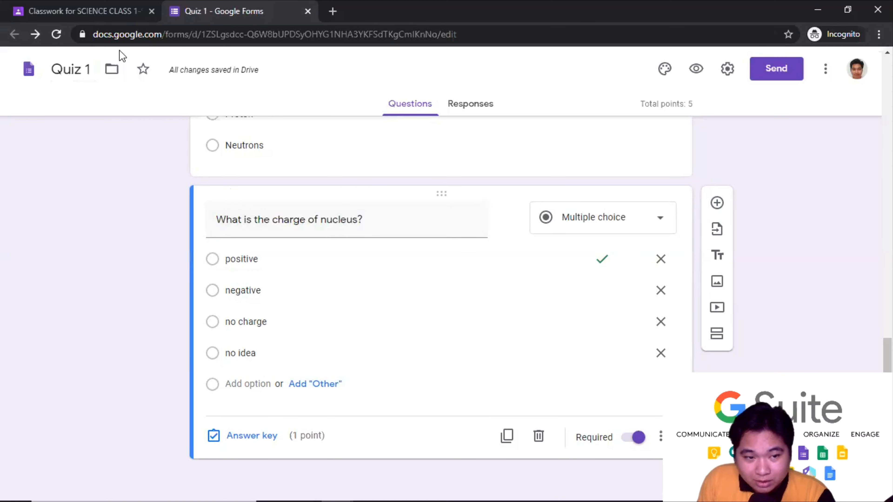
{"action": "left_click", "coordinate": [114, 14]}
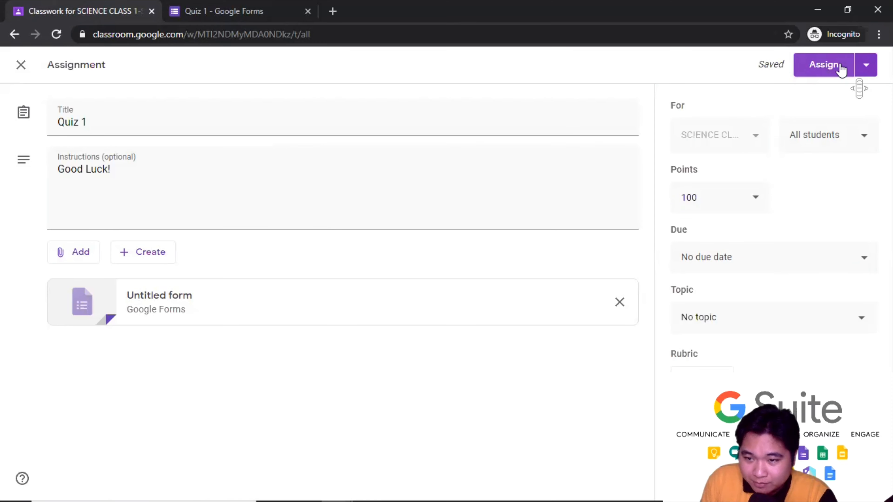
- Assign the Quiz 1 assignment and check that it appears on the Classwork page
{"action": "left_click", "coordinate": [868, 68]}
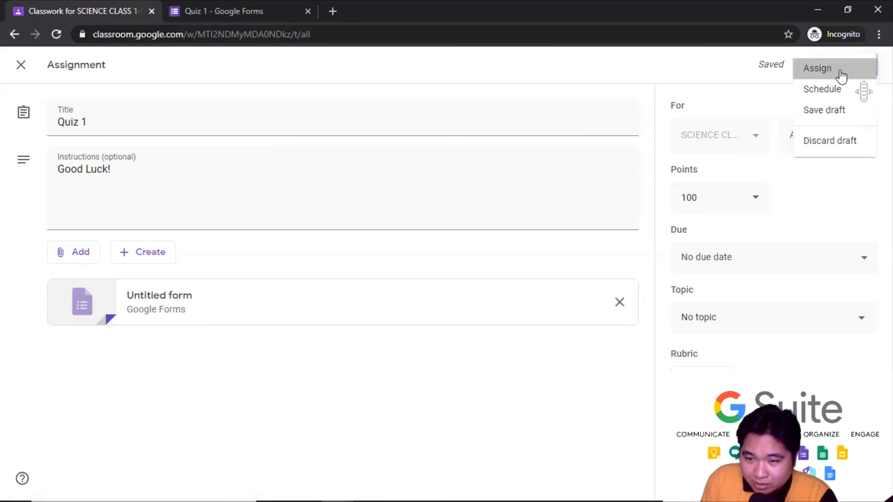
{"action": "key", "text": "Return"}
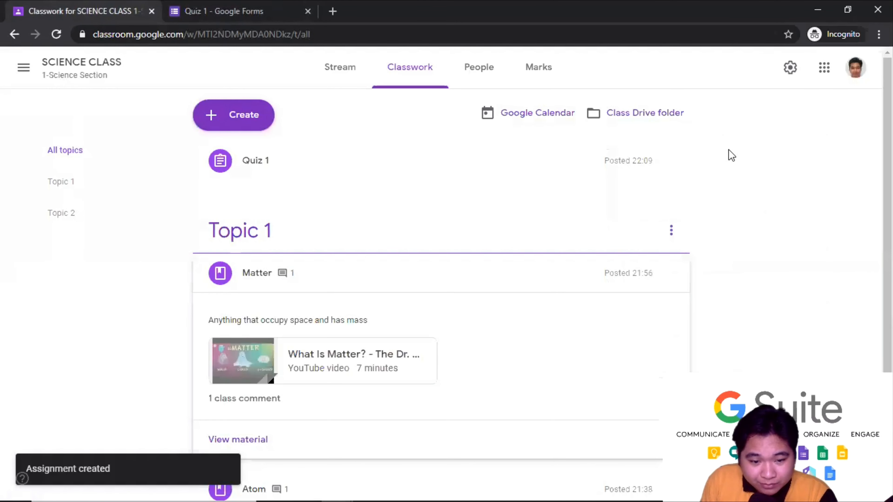
{"action": "scroll", "coordinate": [564, 270], "scroll_direction": "down", "scroll_amount": 4}
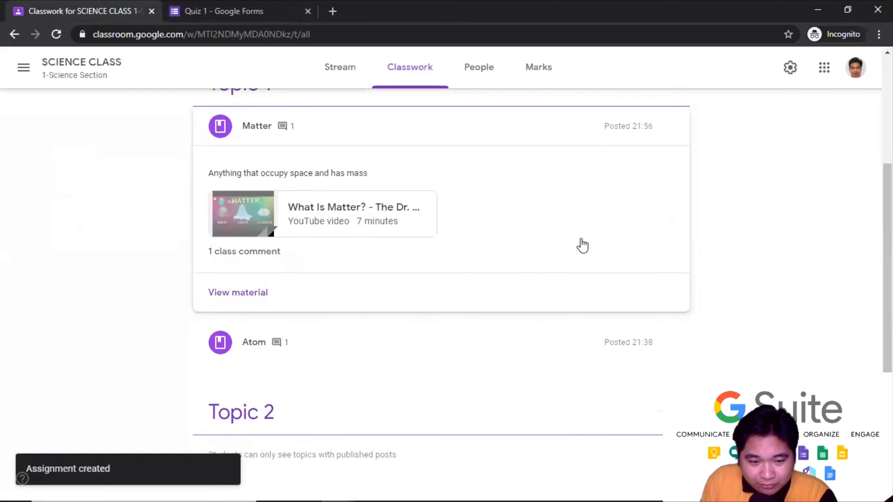
{"action": "scroll", "coordinate": [582, 245], "scroll_direction": "up", "scroll_amount": 3}
{"action": "scroll", "coordinate": [583, 248], "scroll_direction": "up", "scroll_amount": 1}
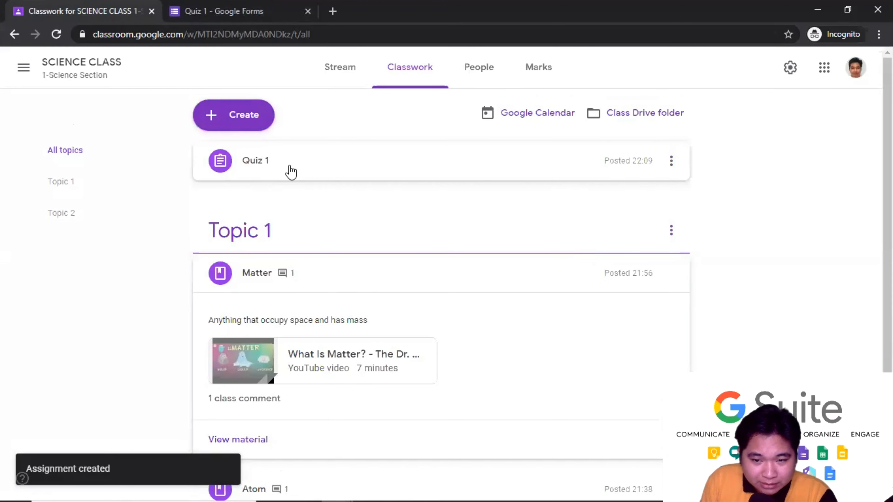
- Edit the Quiz 1 assignment and file it under Topic 1
{"action": "left_click", "coordinate": [671, 162]}
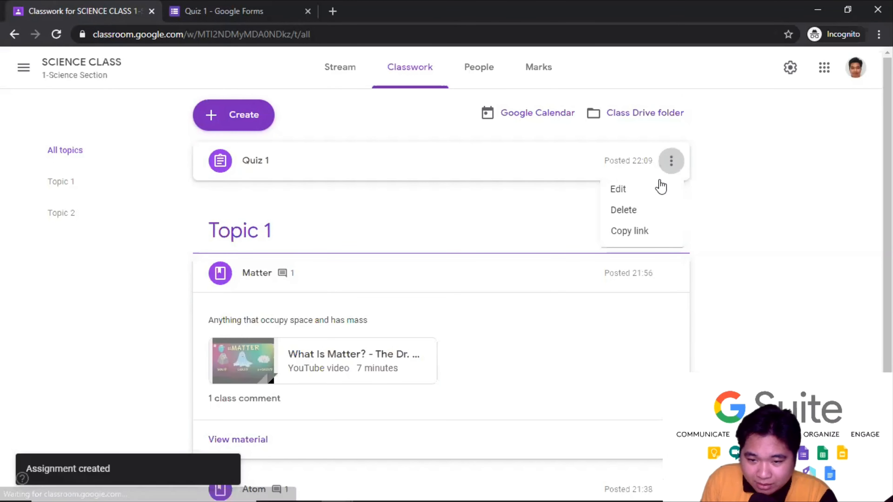
{"action": "left_click", "coordinate": [654, 190]}
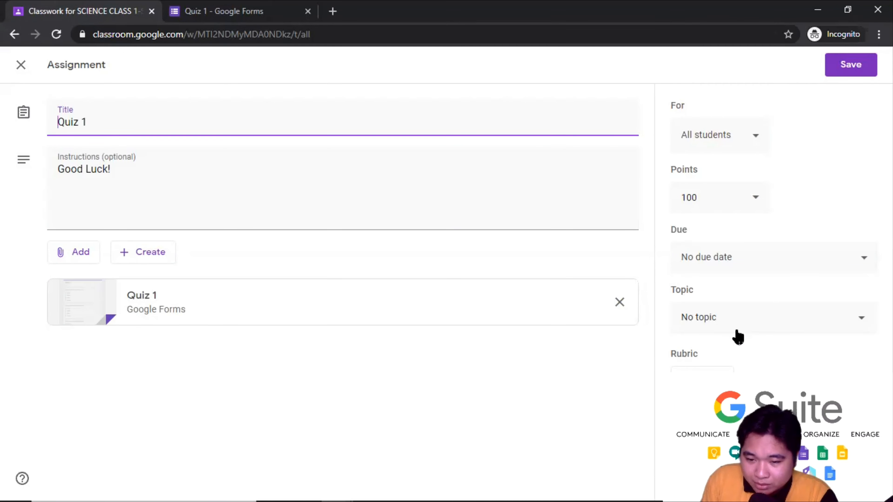
{"action": "left_click", "coordinate": [769, 322]}
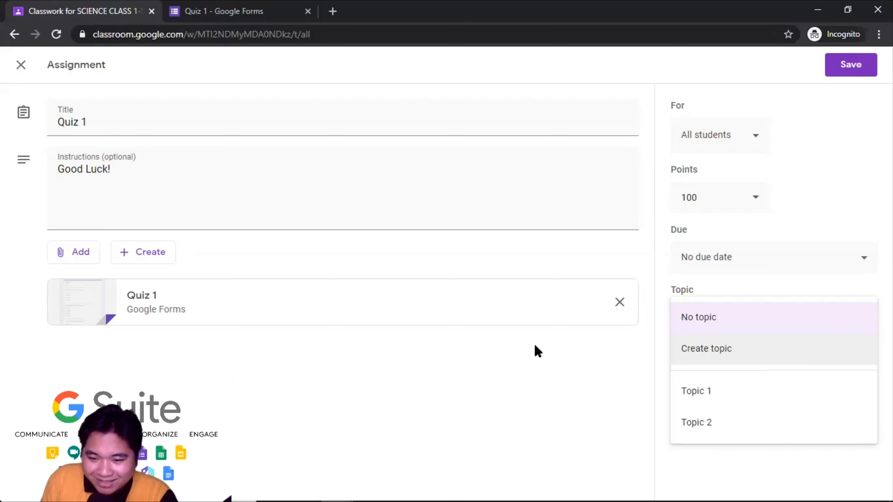
{"action": "left_click", "coordinate": [727, 397]}
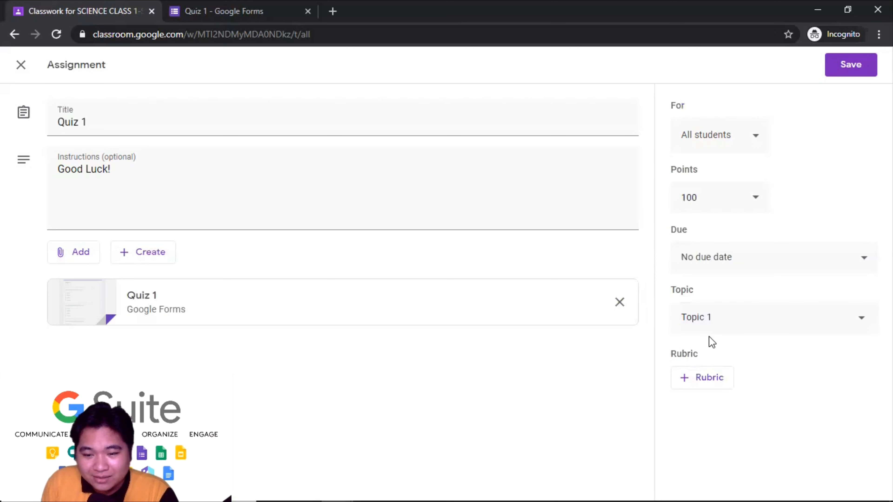
- Set Quiz 1's due date to 26 Aug 2020 and save the assignment
{"action": "left_click", "coordinate": [855, 261]}
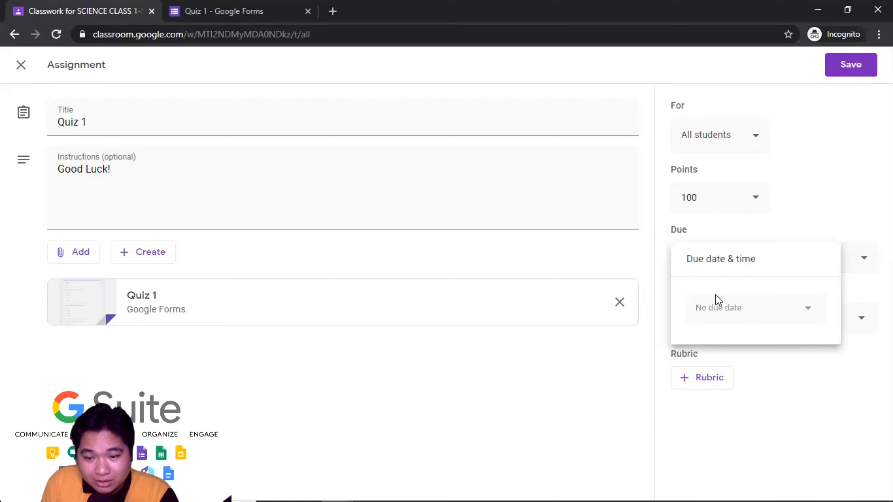
{"action": "left_click", "coordinate": [808, 308]}
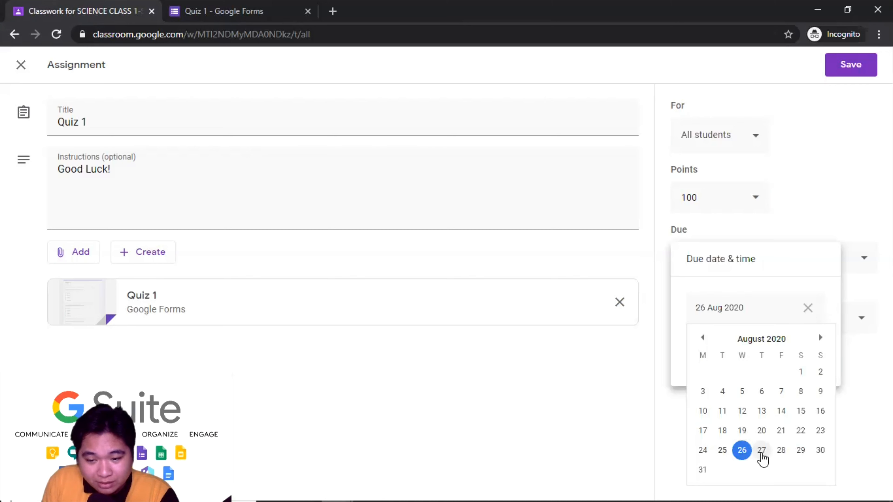
{"action": "left_click", "coordinate": [760, 452]}
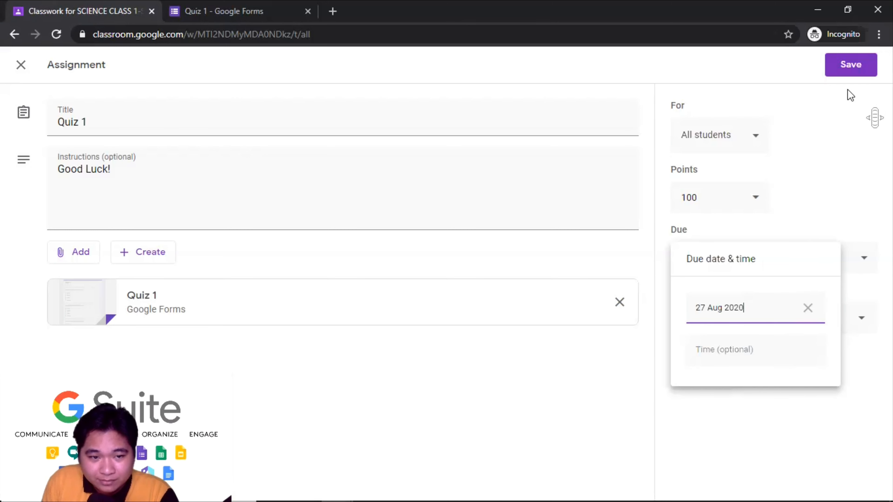
{"action": "left_click", "coordinate": [807, 308]}
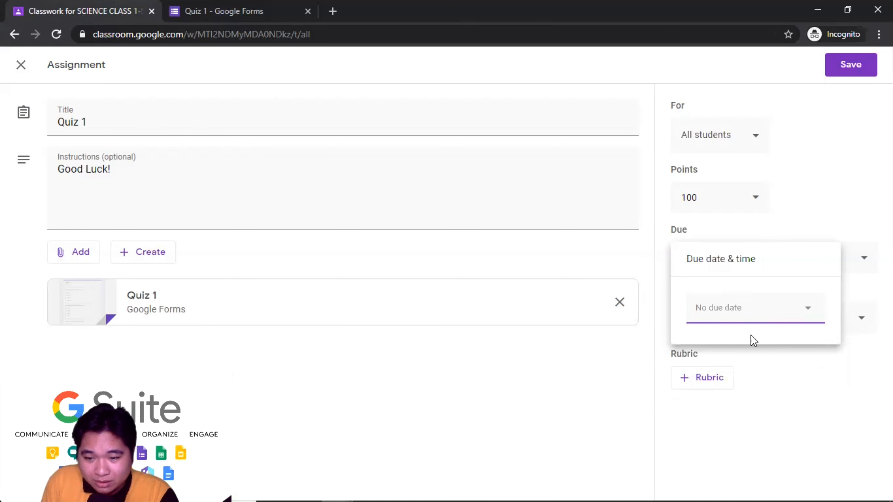
{"action": "left_click", "coordinate": [807, 311]}
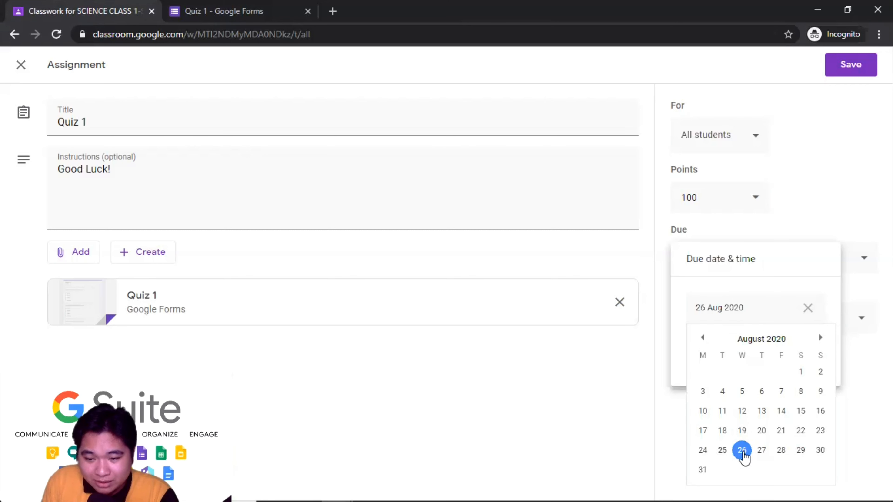
{"action": "left_click", "coordinate": [742, 450]}
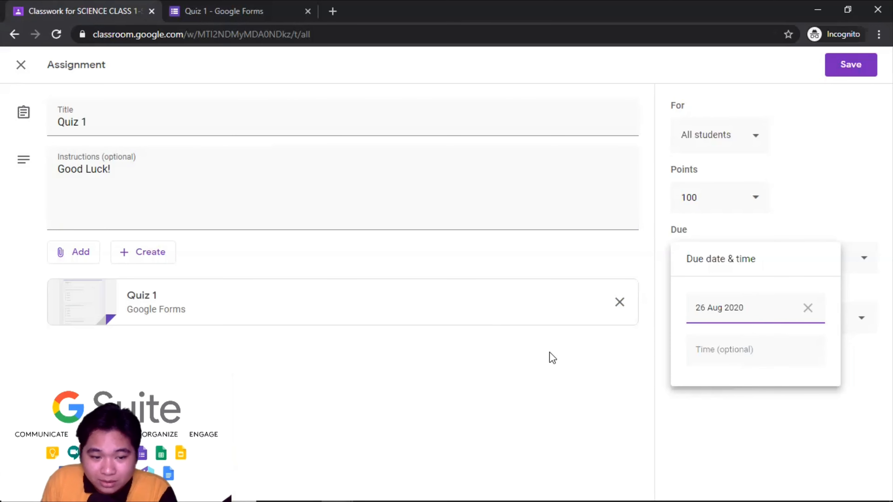
{"action": "left_click", "coordinate": [858, 68]}
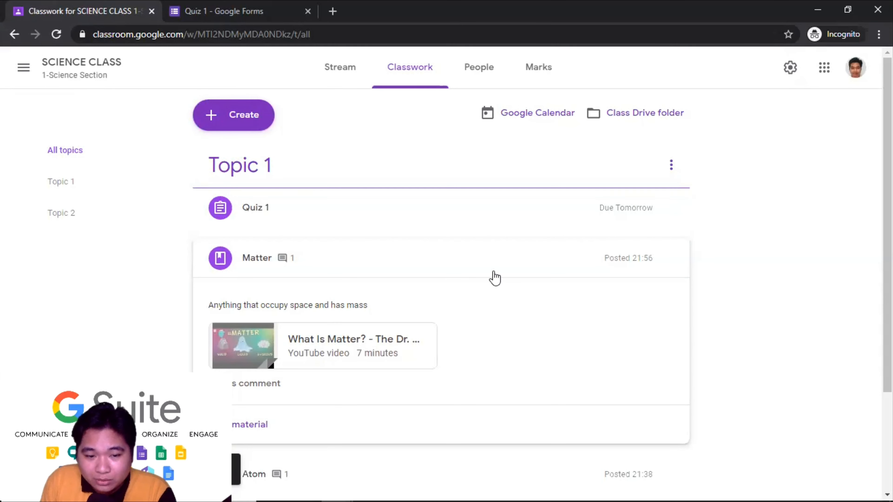
- Bring the Vysor phone mirror over Classroom, showing the Matter post and its comment
{"action": "scroll", "coordinate": [527, 311], "scroll_direction": "down", "scroll_amount": 3}
{"action": "scroll", "coordinate": [538, 313], "scroll_direction": "up", "scroll_amount": 3}
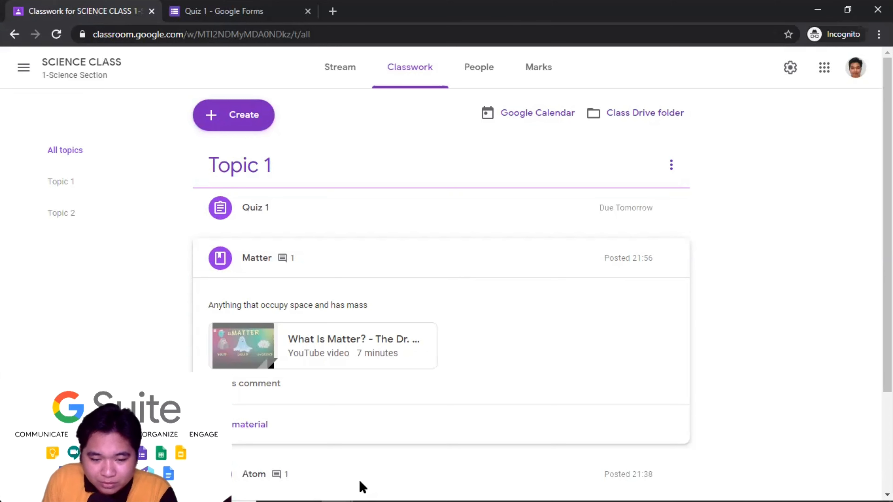
{"action": "left_click", "coordinate": [401, 487]}
{"action": "left_click", "coordinate": [450, 422]}
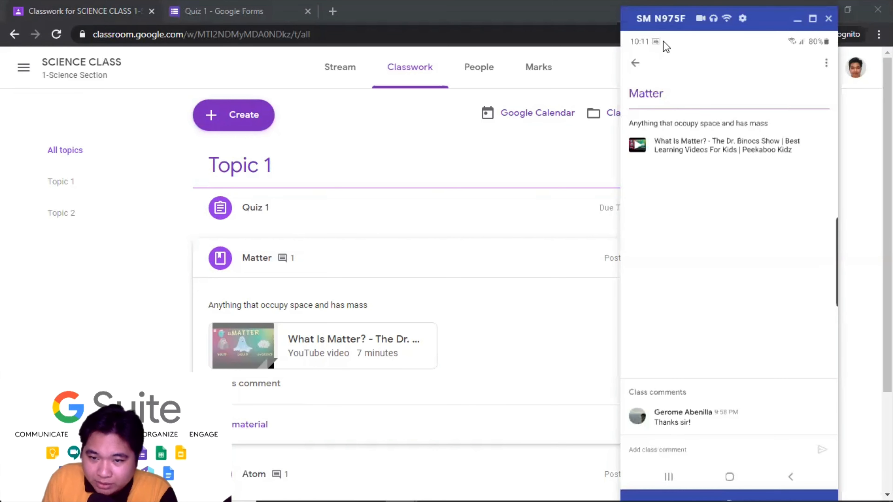
- On the phone, open Quiz 1 from its Classroom notification in Chrome and scroll the atom questions
{"action": "left_click_drag", "start_coordinate": [659, 46], "coordinate": [648, 174]}
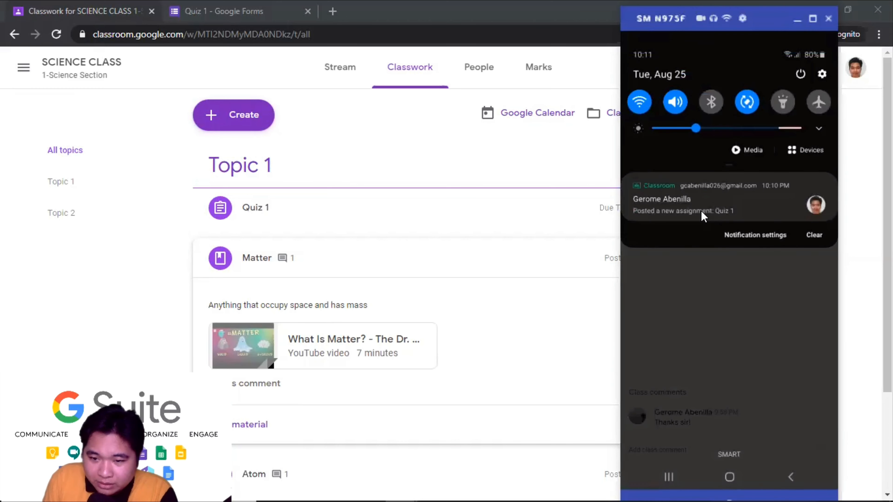
{"action": "left_click", "coordinate": [763, 212]}
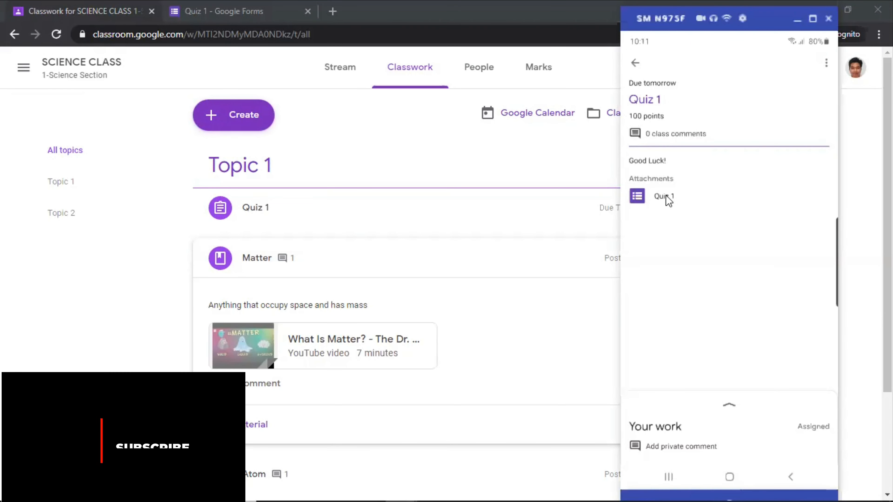
{"action": "left_click", "coordinate": [666, 198]}
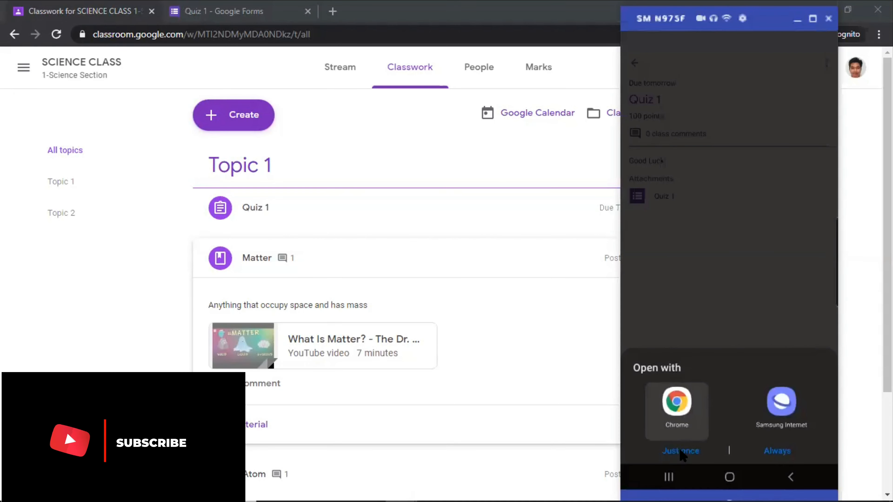
{"action": "left_click", "coordinate": [680, 451]}
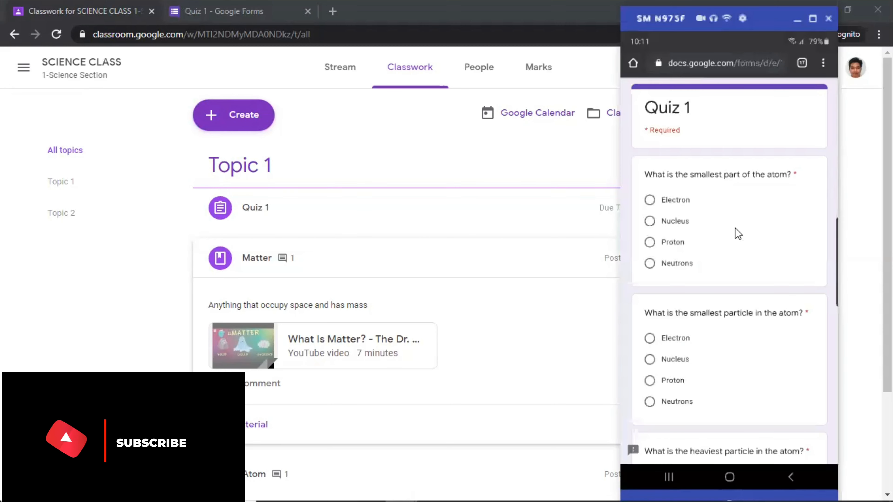
{"action": "scroll", "coordinate": [751, 210], "scroll_direction": "down", "scroll_amount": 10}
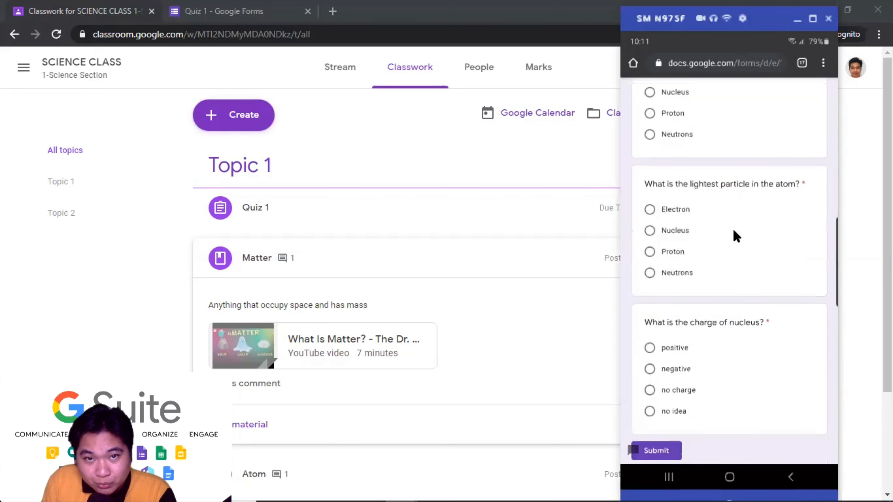
{"action": "scroll", "coordinate": [735, 236], "scroll_direction": "down", "scroll_amount": 2}
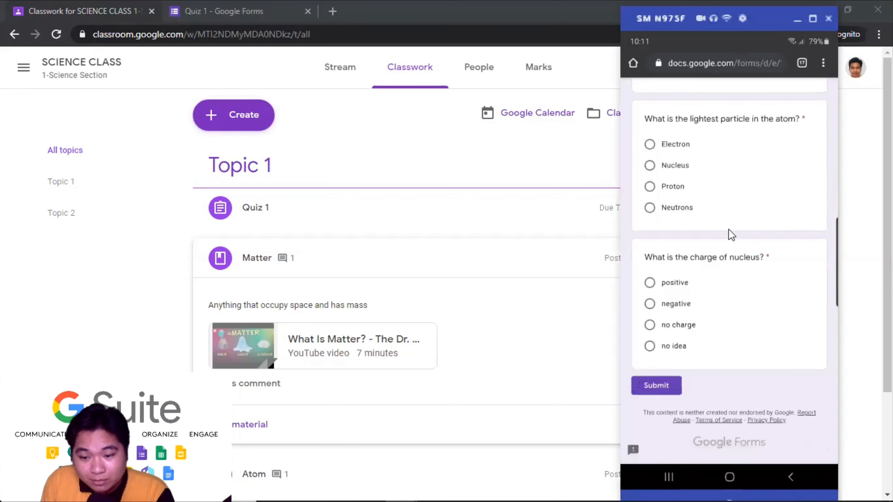
{"action": "scroll", "coordinate": [733, 231], "scroll_direction": "up", "scroll_amount": 10}
{"action": "scroll", "coordinate": [733, 226], "scroll_direction": "up", "scroll_amount": 2}
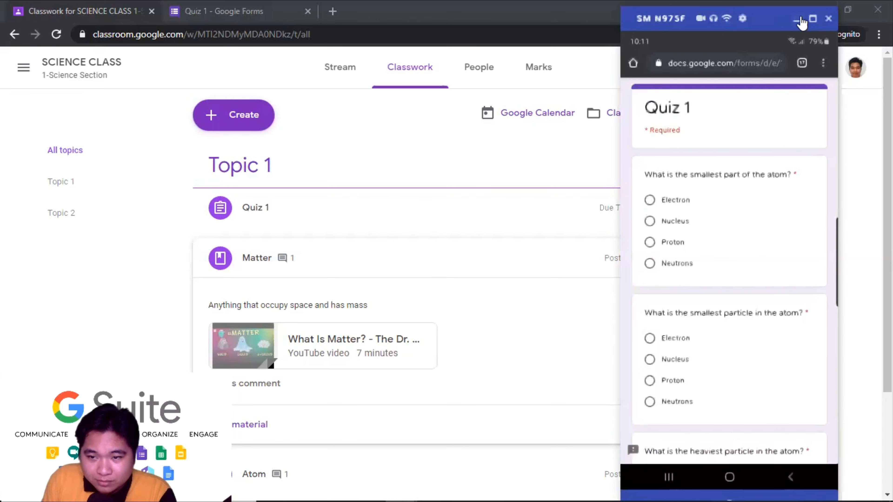
- In the student's Chrome window, expand Quiz 1 on SCIENCE CLASS's Classwork page
{"action": "left_click", "coordinate": [798, 20]}
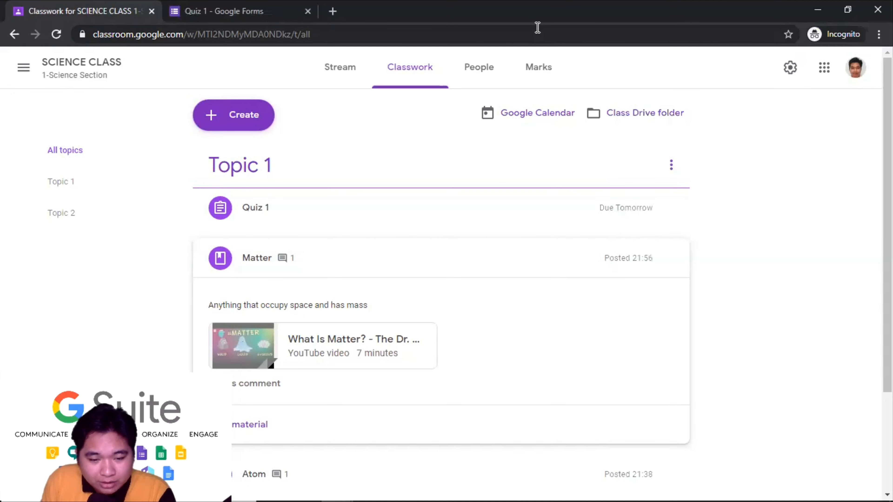
{"action": "mouse_move", "coordinate": [340, 485]}
{"action": "left_click", "coordinate": [409, 449]}
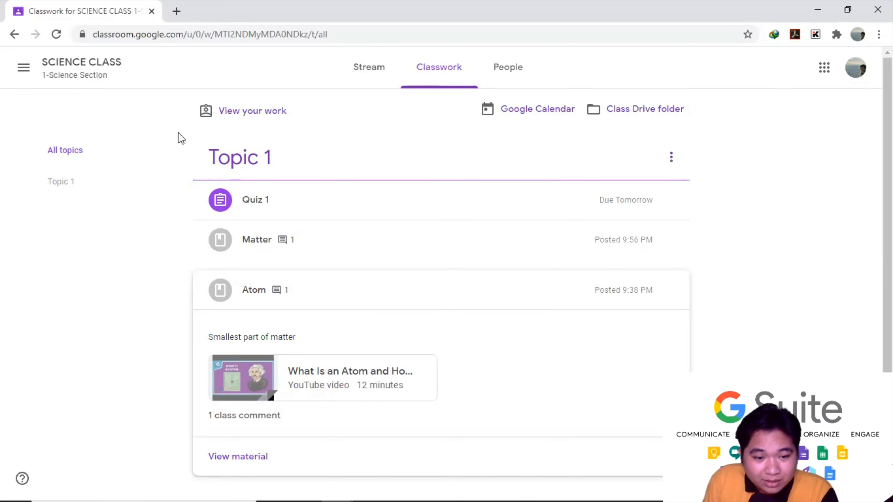
{"action": "left_click", "coordinate": [90, 64]}
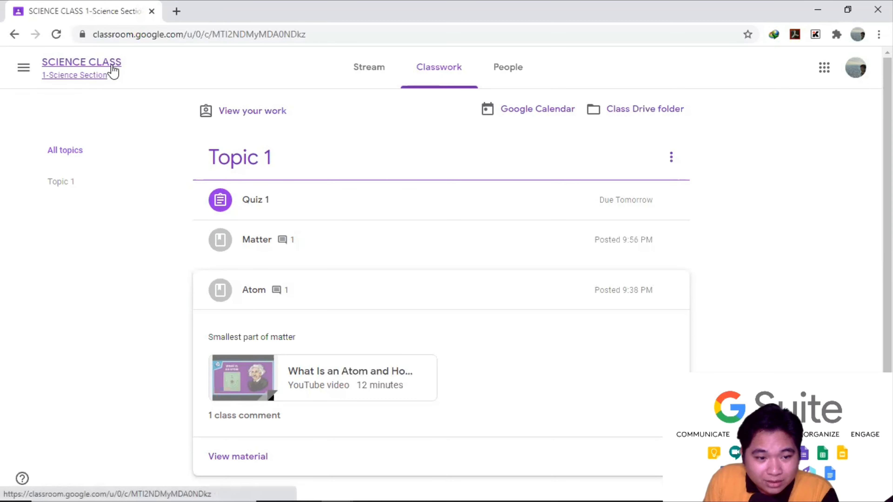
{"action": "left_click", "coordinate": [430, 78]}
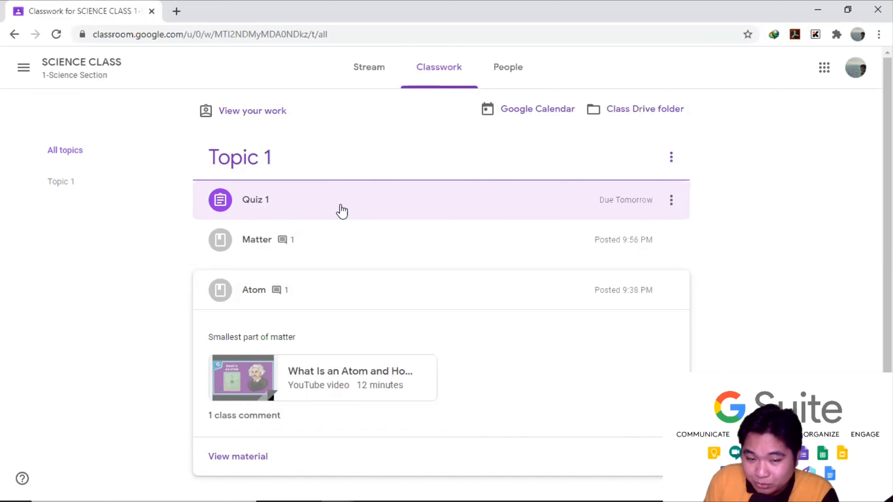
{"action": "left_click", "coordinate": [339, 209]}
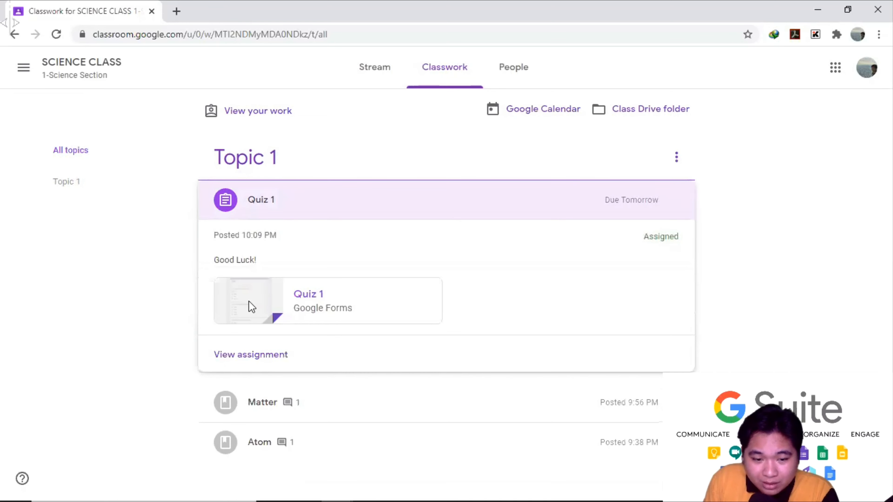
- Open the attached Quiz 1 form in a new tab, scroll its questions, then return to Classwork
{"action": "left_click", "coordinate": [242, 288]}
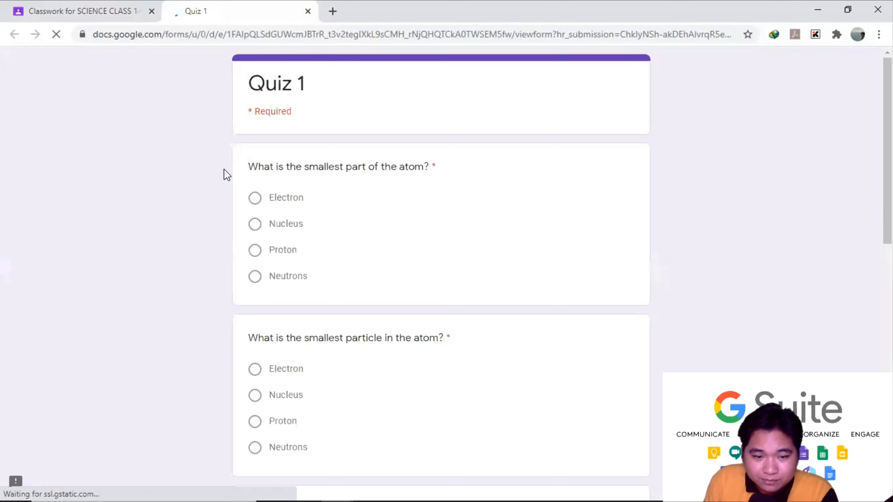
{"action": "scroll", "coordinate": [221, 190], "scroll_direction": "down", "scroll_amount": 1}
{"action": "scroll", "coordinate": [218, 196], "scroll_direction": "down", "scroll_amount": 10}
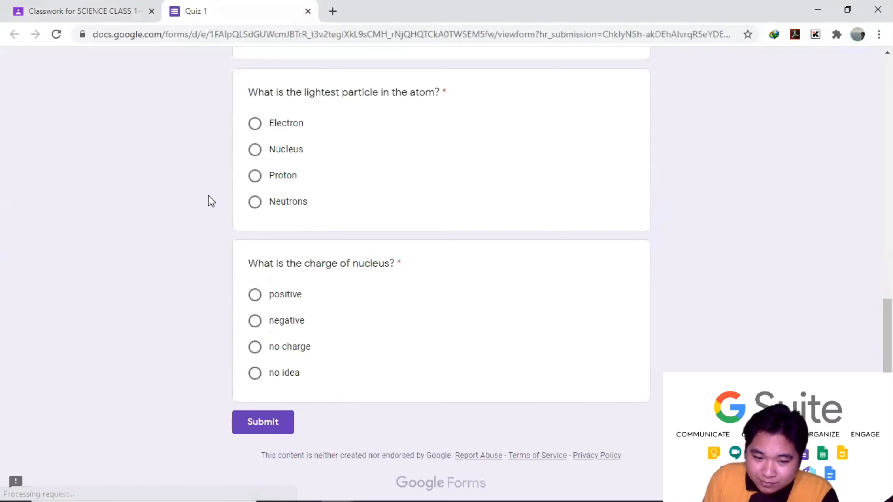
{"action": "scroll", "coordinate": [208, 197], "scroll_direction": "up", "scroll_amount": 11}
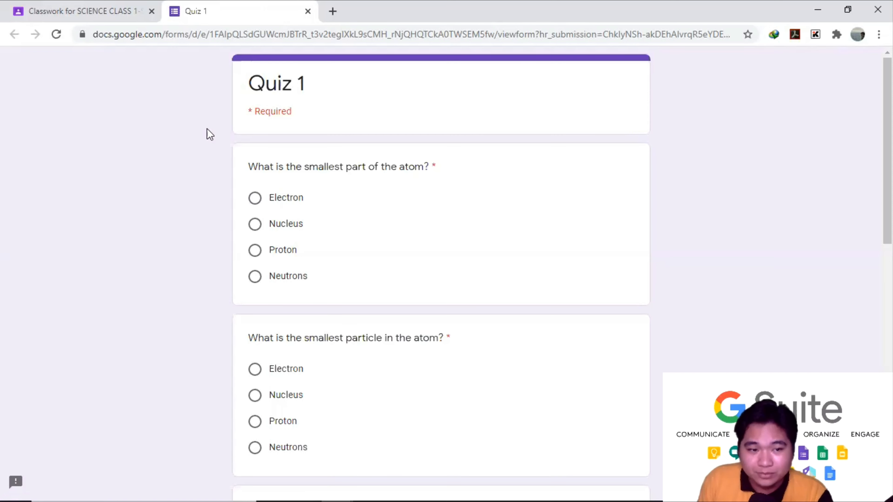
{"action": "left_click", "coordinate": [101, 10]}
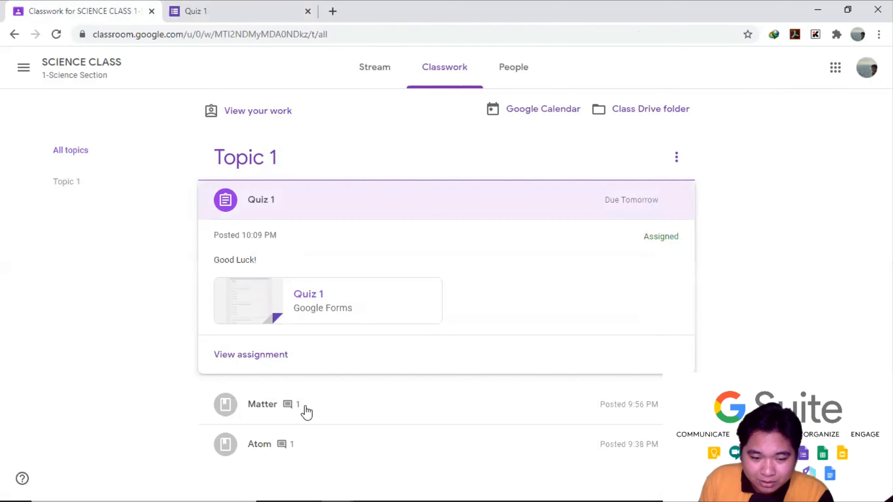
- In the incognito Classroom window, open the Quiz 1 post's options menu
{"action": "mouse_move", "coordinate": [324, 479]}
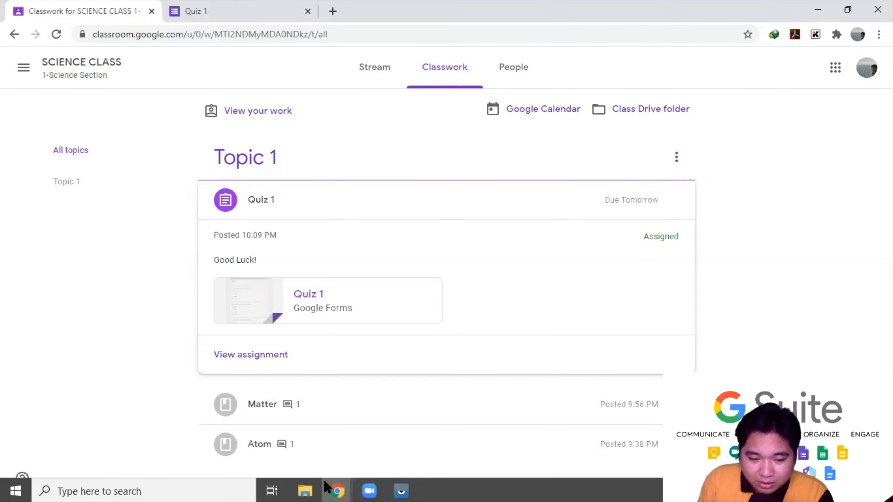
{"action": "left_click", "coordinate": [279, 446]}
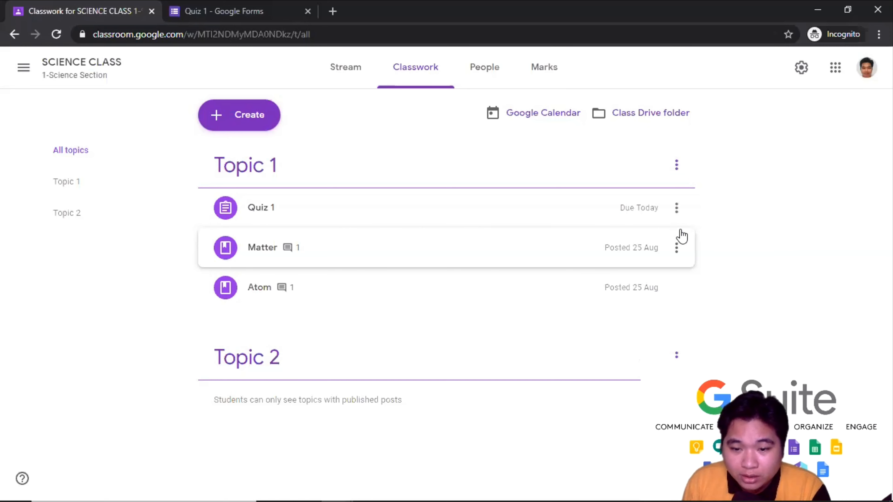
{"action": "left_click", "coordinate": [677, 214]}
- Edit Quiz 1, open its attached form and scroll to the FORM_TIMER_UNIQUE_IDENTIFIER field
{"action": "left_click", "coordinate": [638, 244]}
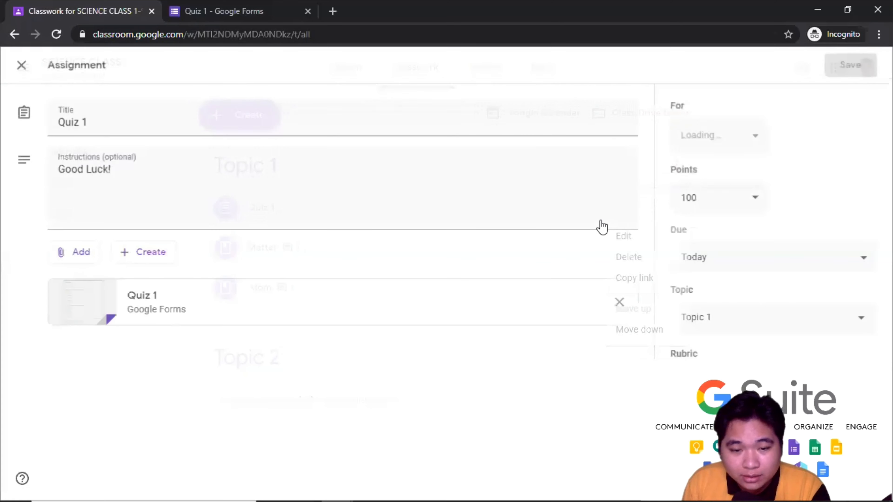
{"action": "left_click", "coordinate": [210, 314]}
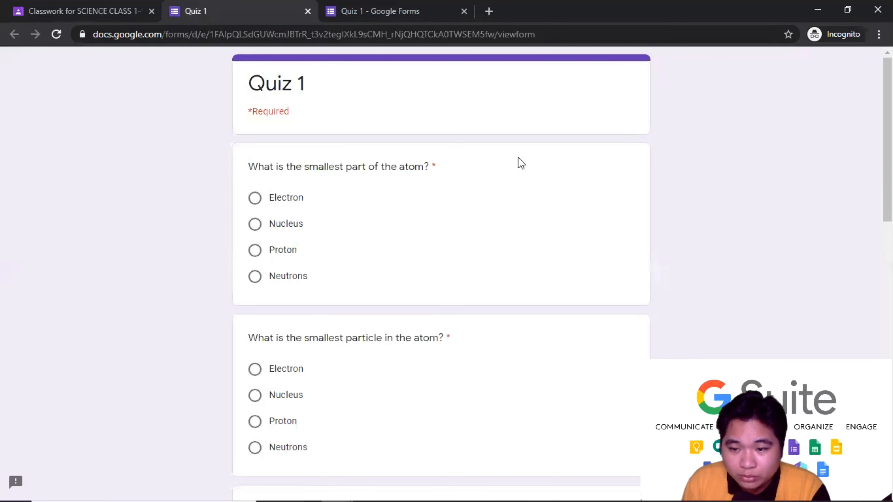
{"action": "scroll", "coordinate": [517, 157], "scroll_direction": "down", "scroll_amount": 15}
{"action": "scroll", "coordinate": [532, 175], "scroll_direction": "down", "scroll_amount": 3}
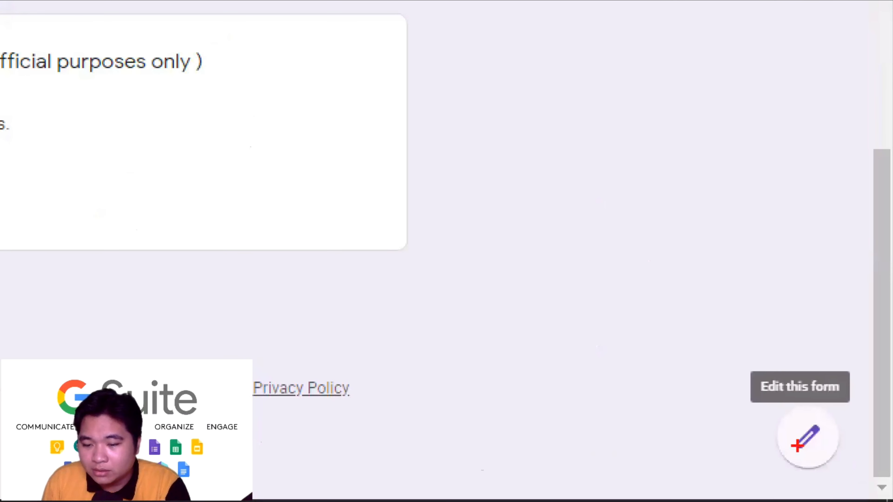
{"action": "mouse_move", "coordinate": [739, 358]}
{"action": "left_mouse_down"}
{"action": "mouse_move", "coordinate": [753, 479]}
{"action": "mouse_move", "coordinate": [875, 493]}
{"action": "left_mouse_up"}
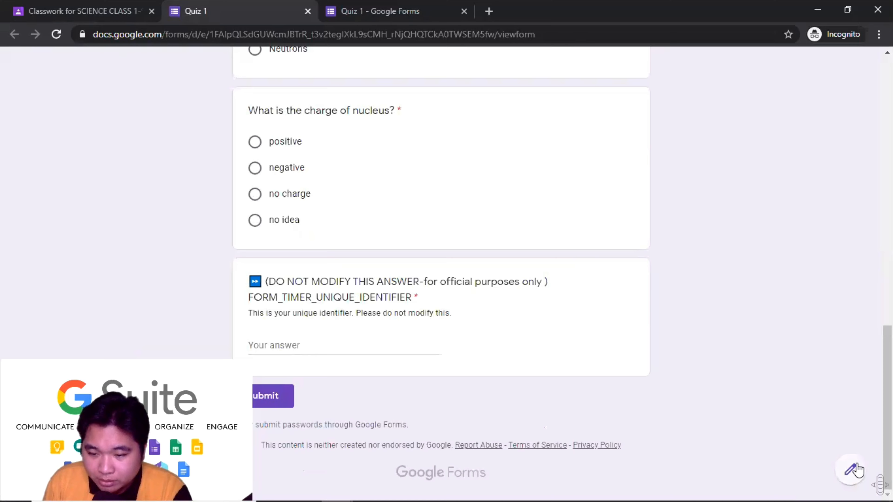
- Open Quiz 1 in the form editor and delete the FORM_TIMER_UNIQUE_IDENTIFIER question
{"action": "left_click", "coordinate": [808, 437]}
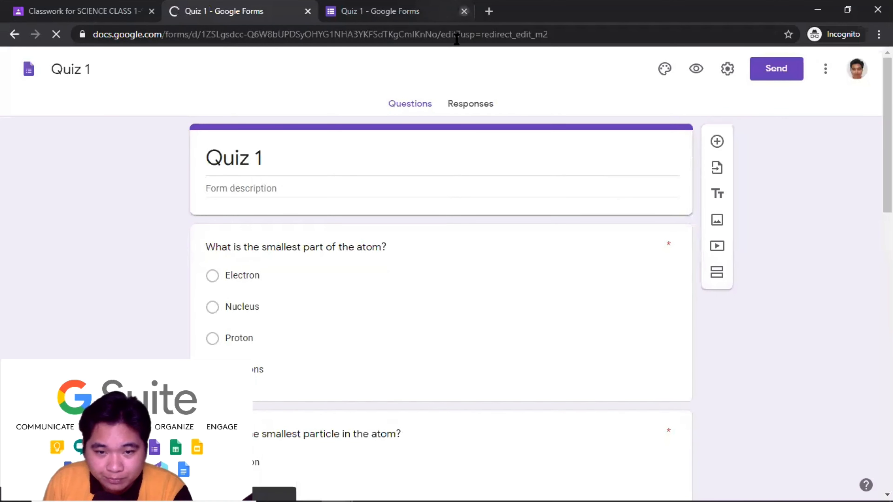
{"action": "left_click", "coordinate": [464, 11]}
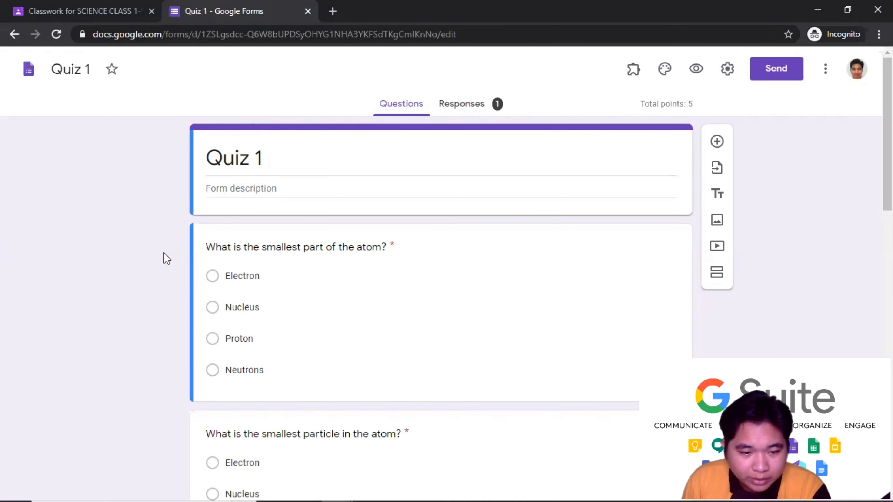
{"action": "scroll", "coordinate": [155, 255], "scroll_direction": "down", "scroll_amount": 20}
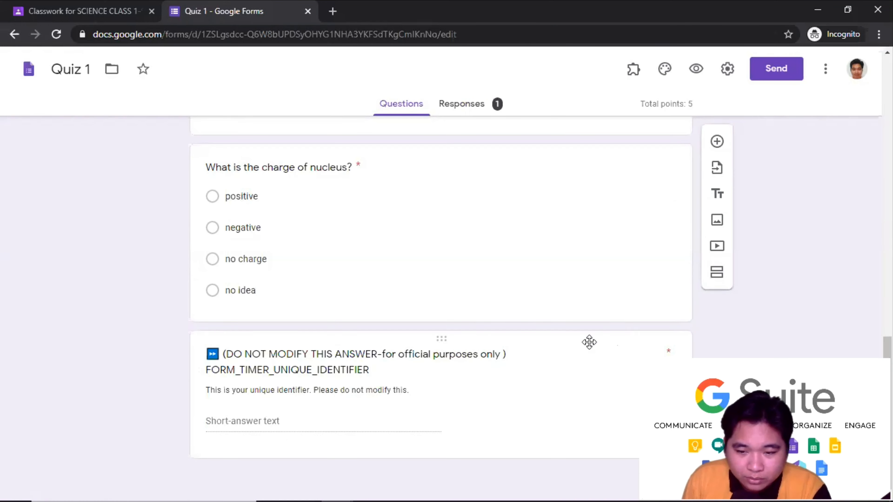
{"action": "left_click", "coordinate": [615, 339]}
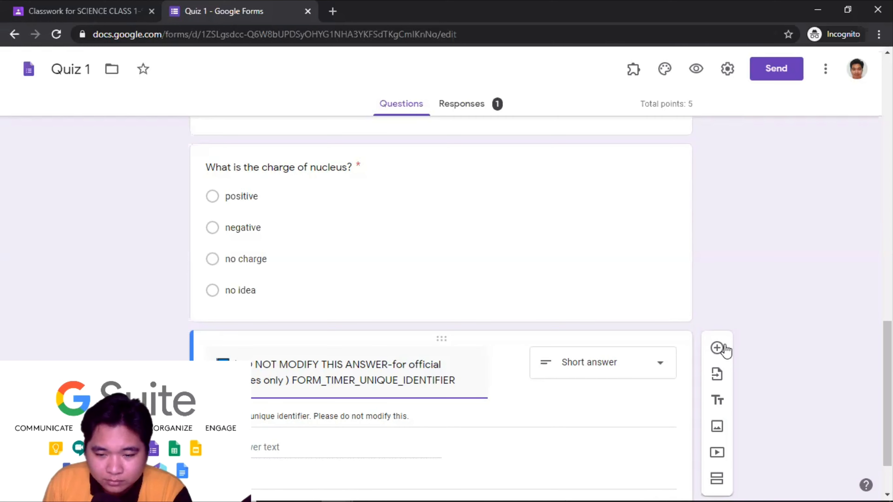
{"action": "scroll", "coordinate": [522, 435], "scroll_direction": "down", "scroll_amount": 2}
{"action": "left_click", "coordinate": [537, 434]}
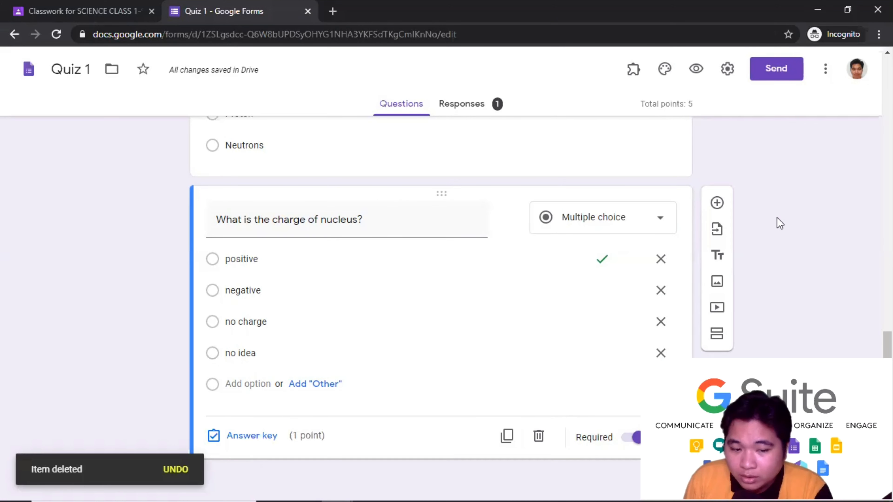
{"action": "scroll", "coordinate": [805, 260], "scroll_direction": "up", "scroll_amount": 10}
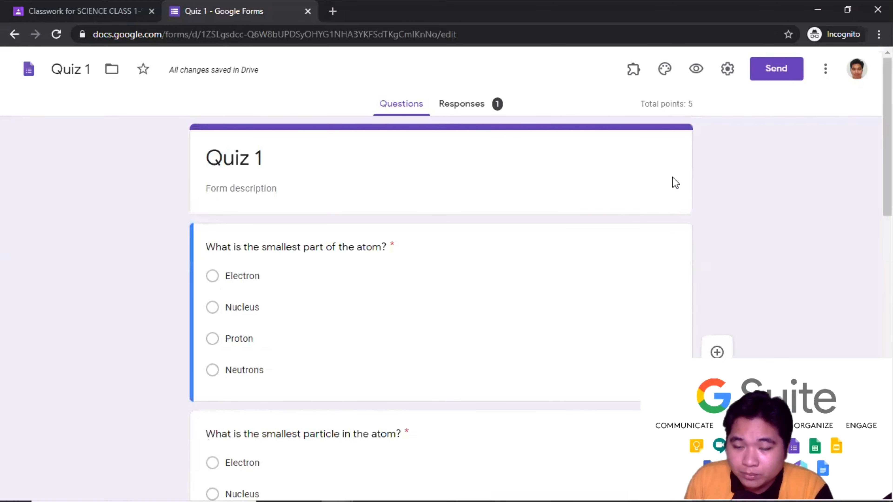
- In the form's Presentation settings, turn on Shuffle question order
{"action": "left_click", "coordinate": [727, 70]}
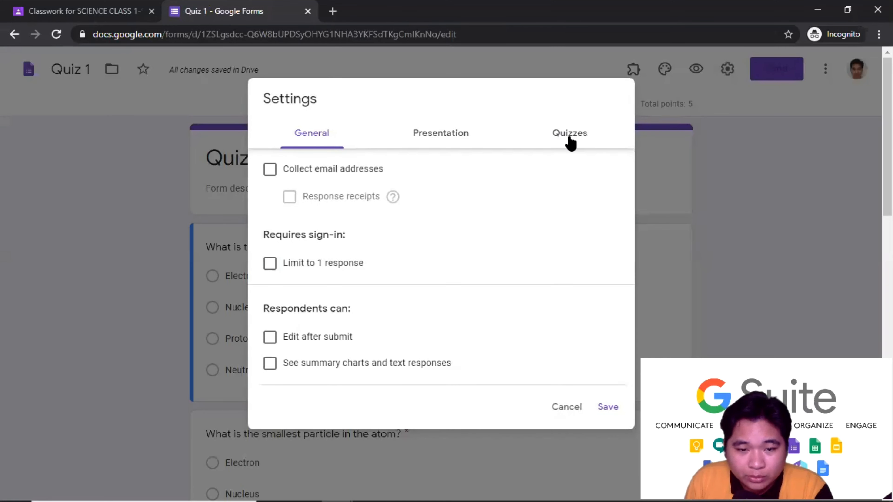
{"action": "left_click", "coordinate": [572, 144]}
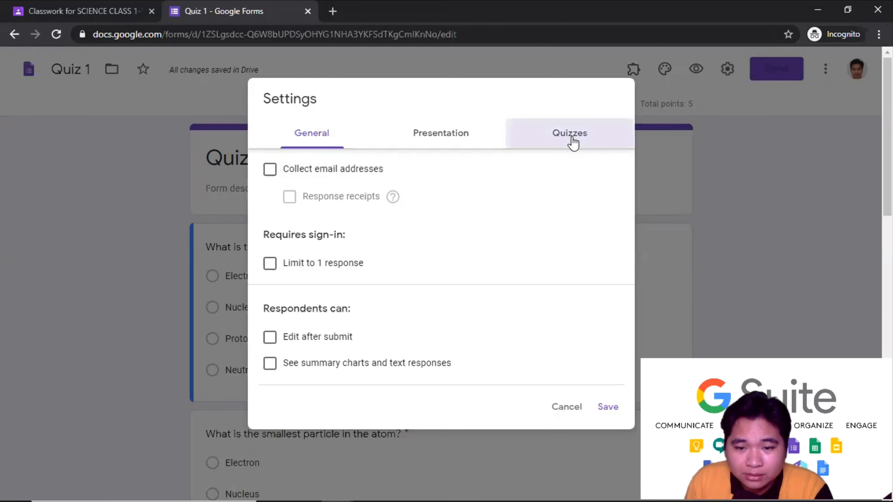
{"action": "scroll", "coordinate": [559, 215], "scroll_direction": "down", "scroll_amount": 1}
{"action": "scroll", "coordinate": [560, 213], "scroll_direction": "up", "scroll_amount": 1}
{"action": "left_click", "coordinate": [456, 139]}
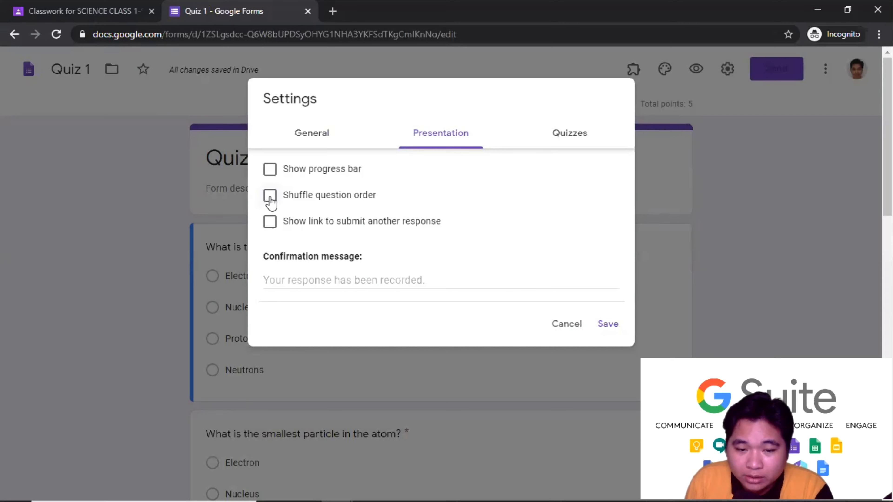
{"action": "left_click", "coordinate": [271, 203]}
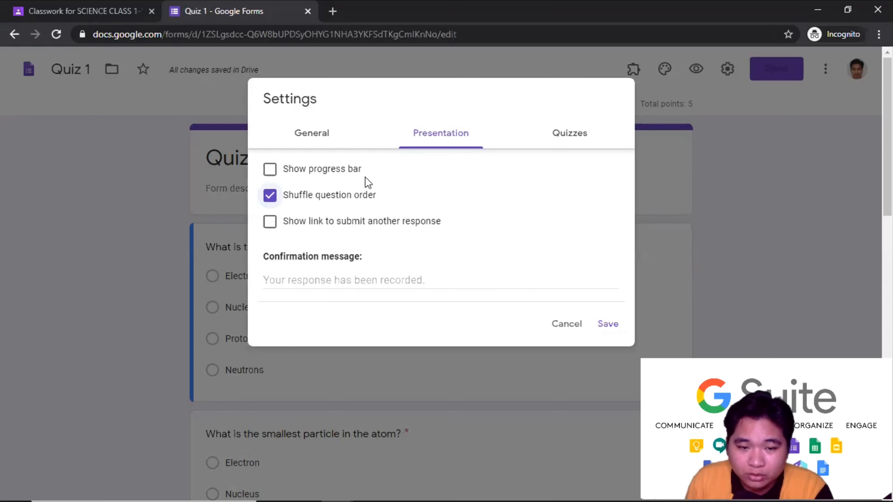
- In General settings, turn on Limit to 1 response and save the settings
{"action": "left_click", "coordinate": [322, 138]}
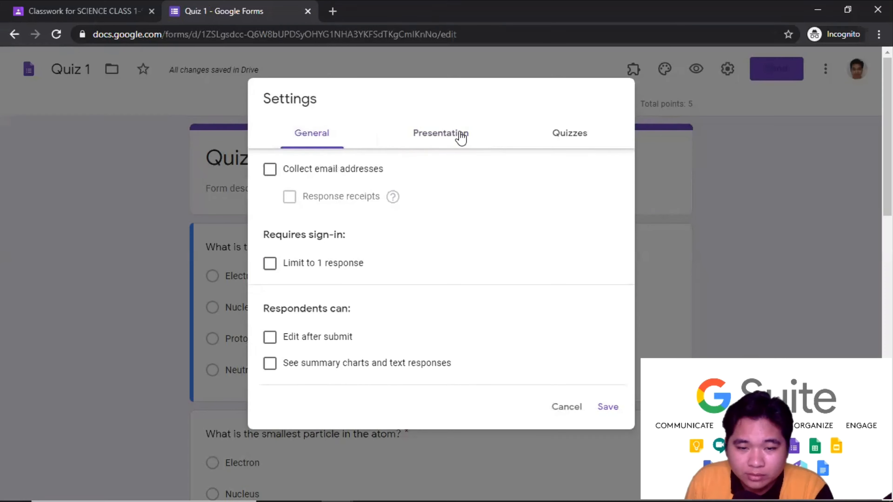
{"action": "left_click", "coordinate": [460, 136]}
{"action": "left_click", "coordinate": [308, 135]}
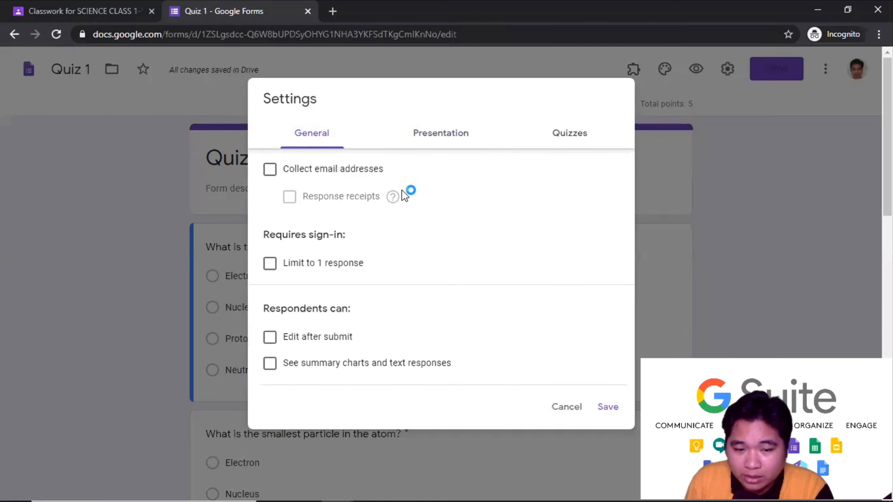
{"action": "left_click", "coordinate": [270, 264]}
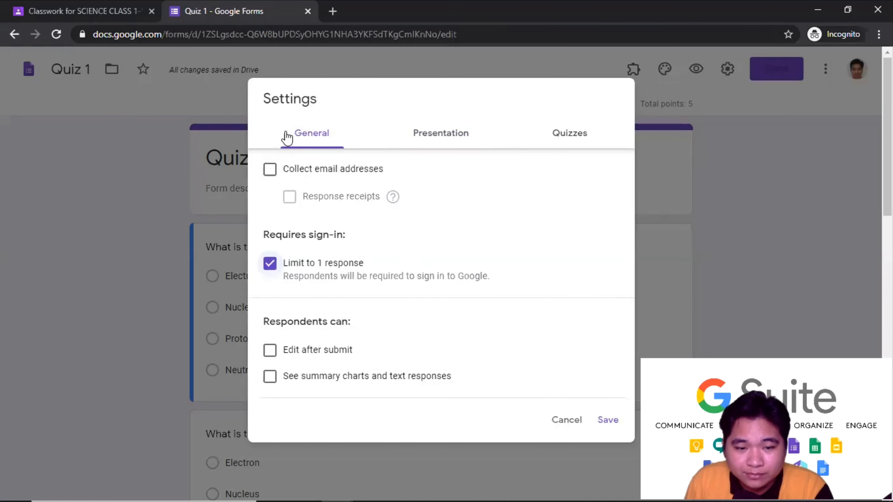
{"action": "left_click", "coordinate": [608, 420]}
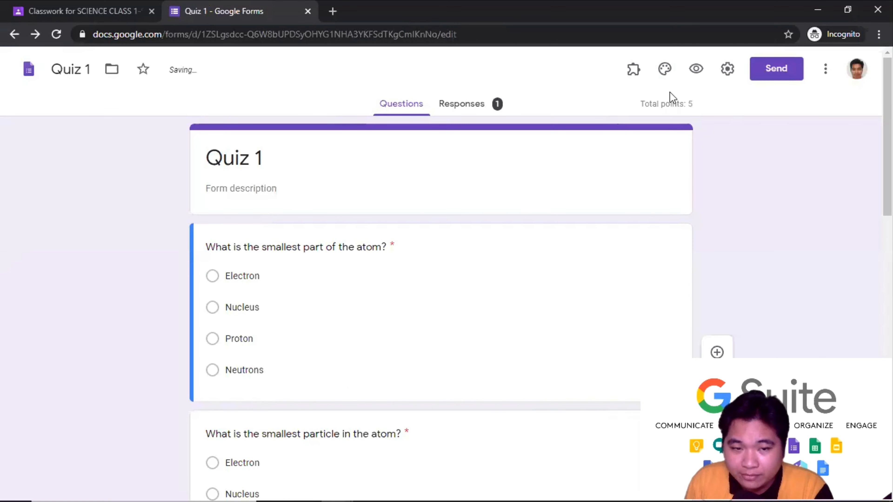
{"action": "middle_click", "coordinate": [848, 90]}
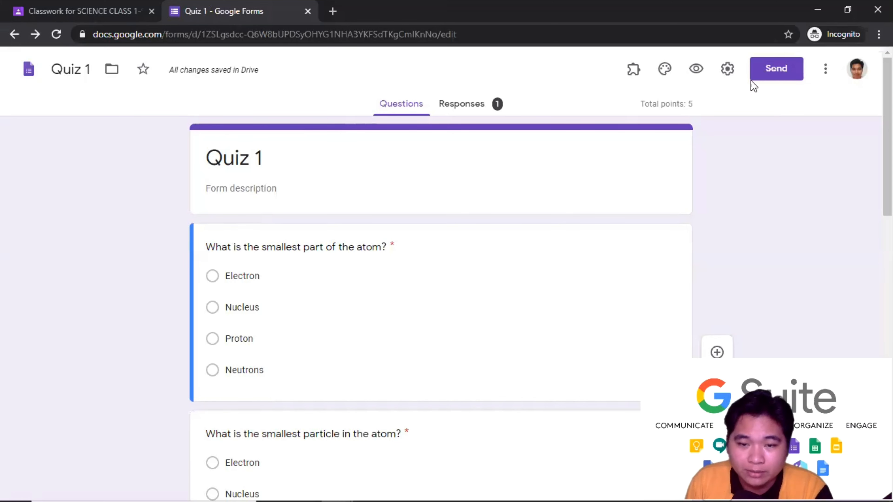
- Preview the attached Quiz 1 form from the assignment editor, then close the form tabs
{"action": "left_click", "coordinate": [84, 12]}
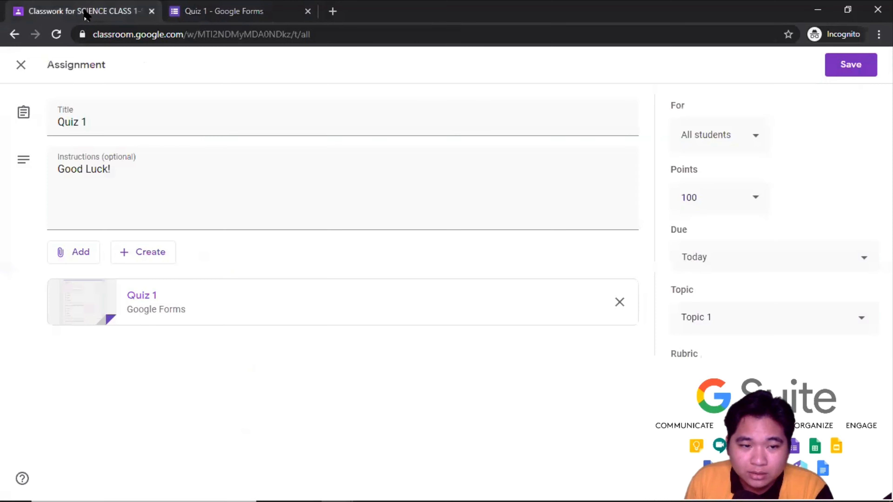
{"action": "left_click", "coordinate": [172, 309]}
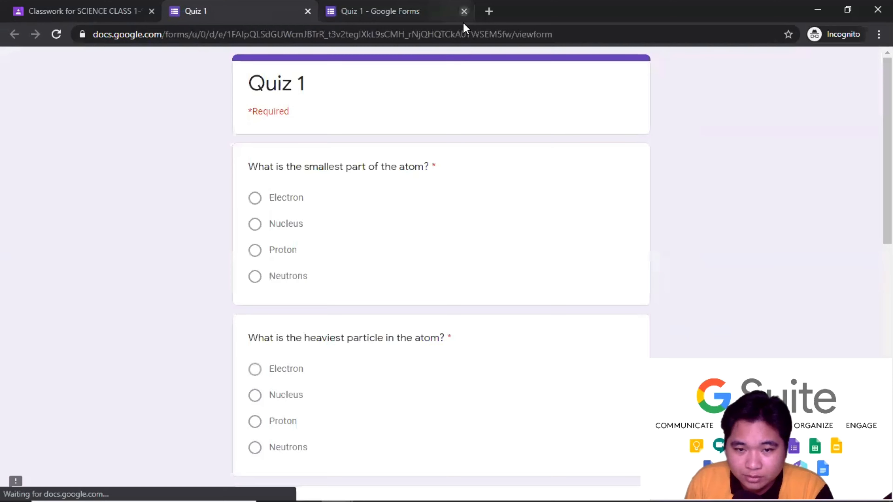
{"action": "left_click", "coordinate": [464, 11]}
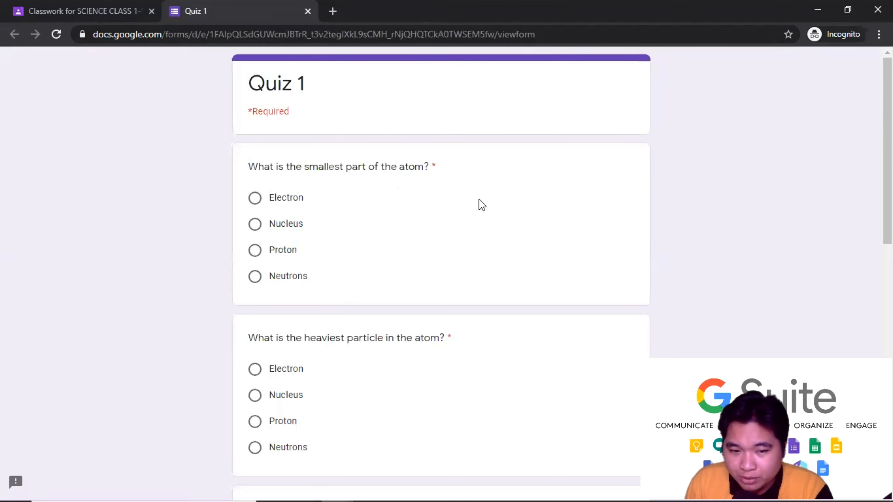
{"action": "scroll", "coordinate": [478, 199], "scroll_direction": "down", "scroll_amount": 8}
{"action": "scroll", "coordinate": [419, 317], "scroll_direction": "up", "scroll_amount": 8}
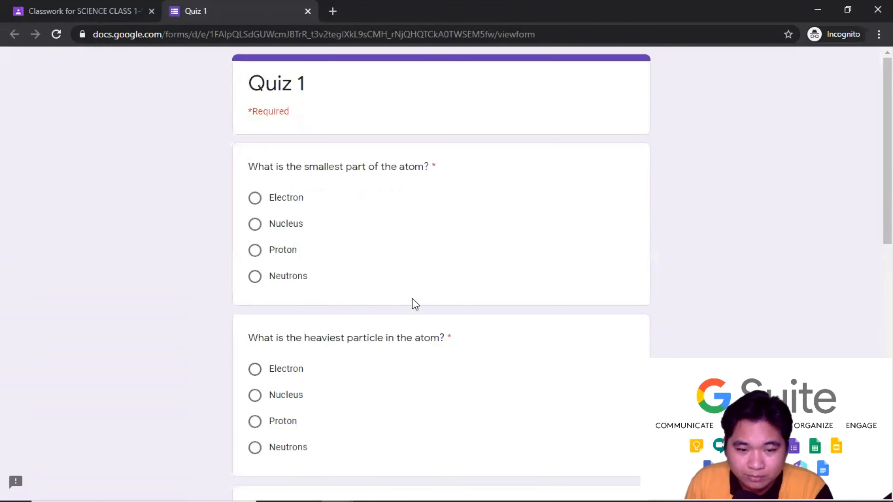
{"action": "scroll", "coordinate": [434, 235], "scroll_direction": "down", "scroll_amount": 2}
{"action": "scroll", "coordinate": [306, 91], "scroll_direction": "up", "scroll_amount": 2}
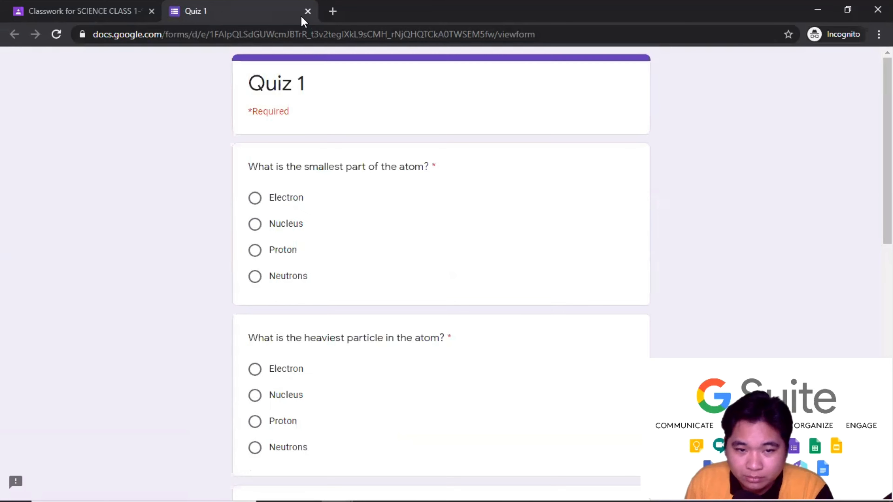
{"action": "left_click", "coordinate": [308, 11]}
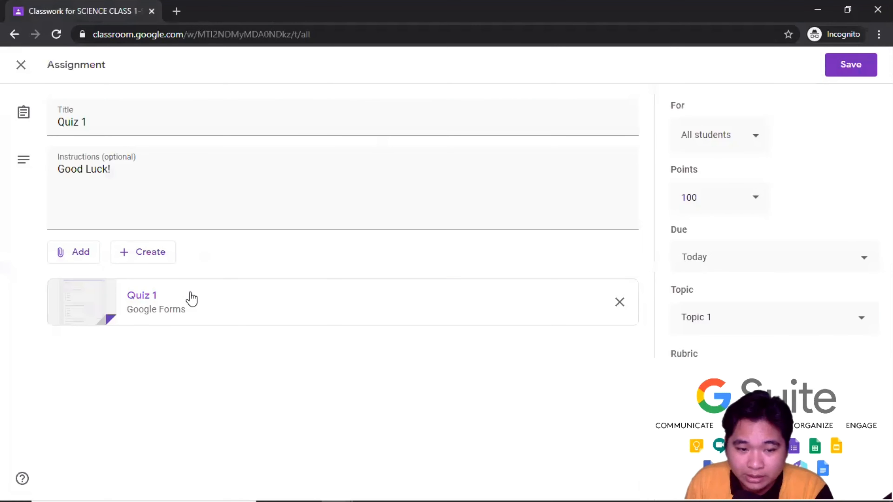
- Check that the attached Quiz 1 form shows shuffled questions, then save the assignment
{"action": "left_click", "coordinate": [173, 305]}
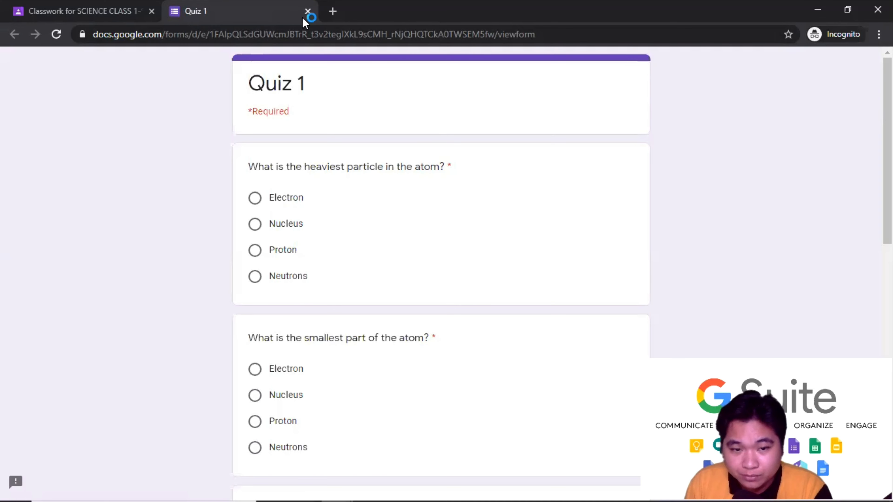
{"action": "left_click", "coordinate": [307, 12]}
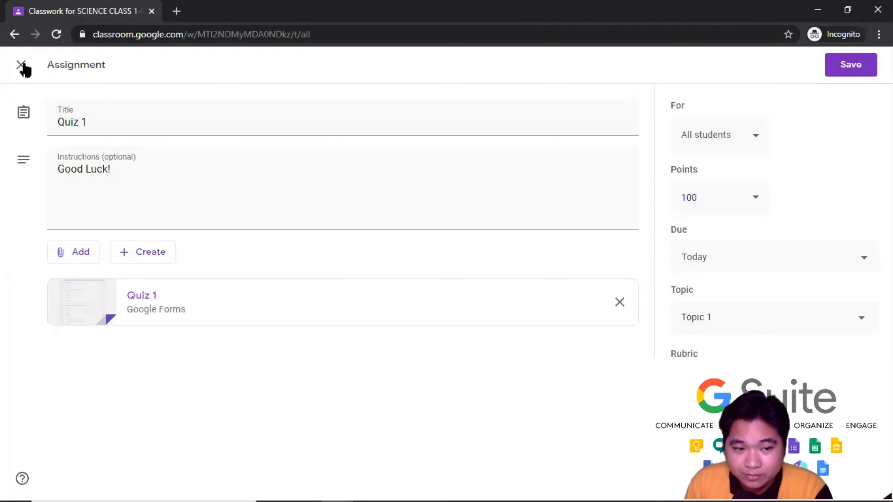
{"action": "left_click", "coordinate": [854, 67]}
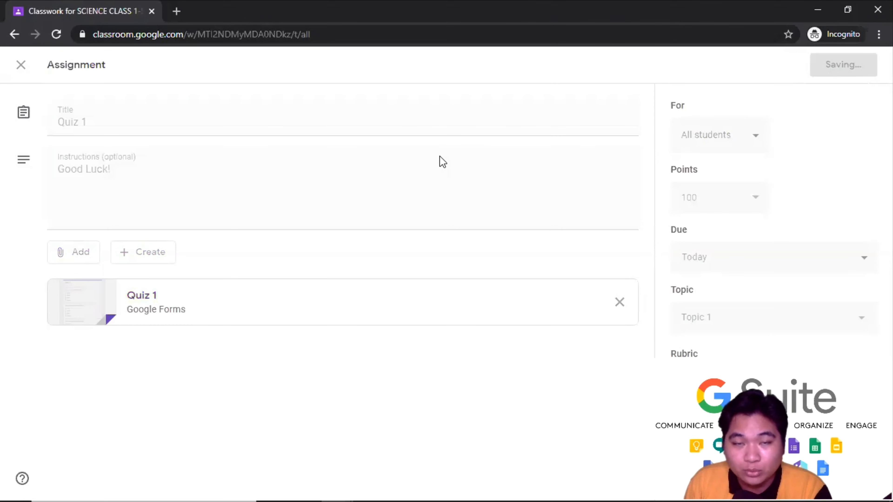